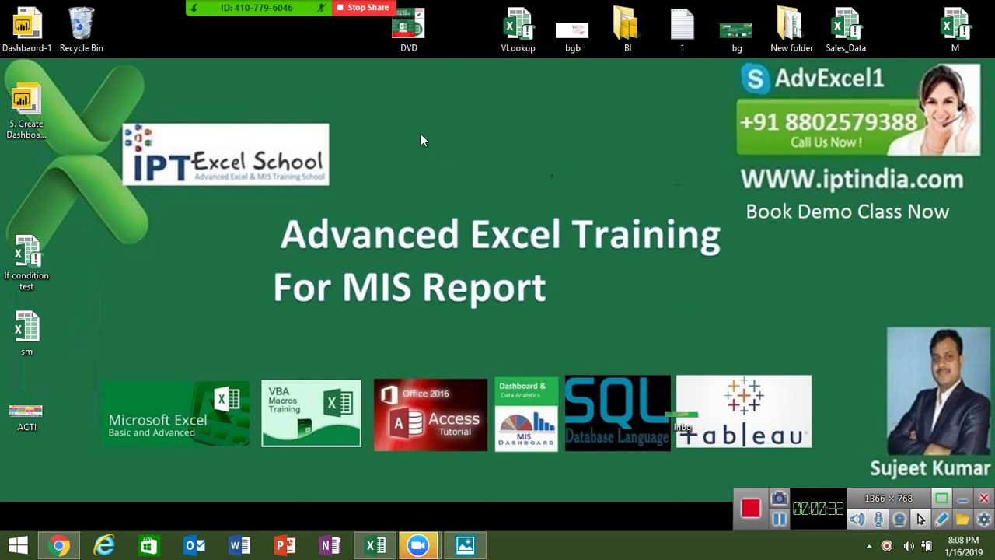
Step: Open the Zoom meeting's participant list briefly, then close it
mouse_move(280, 9)
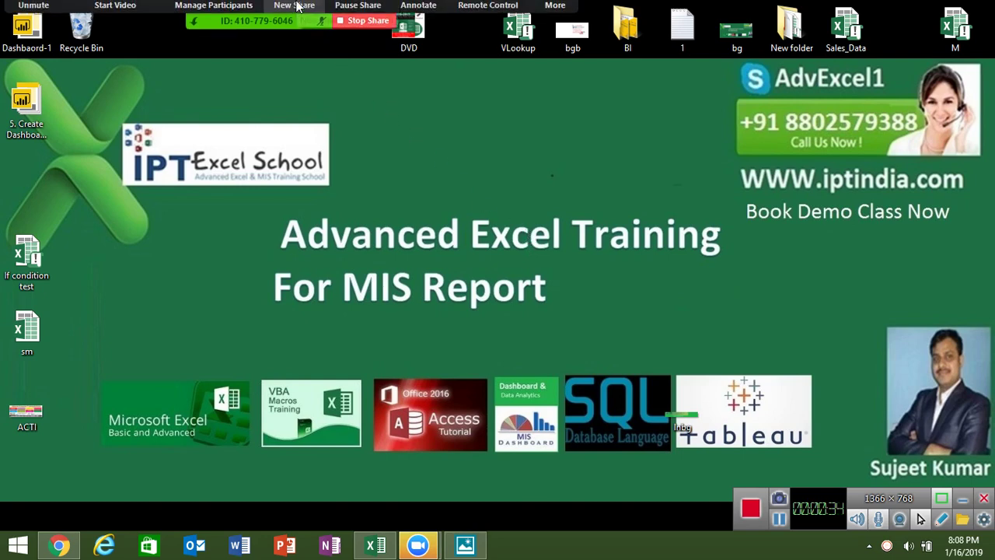
click(230, 17)
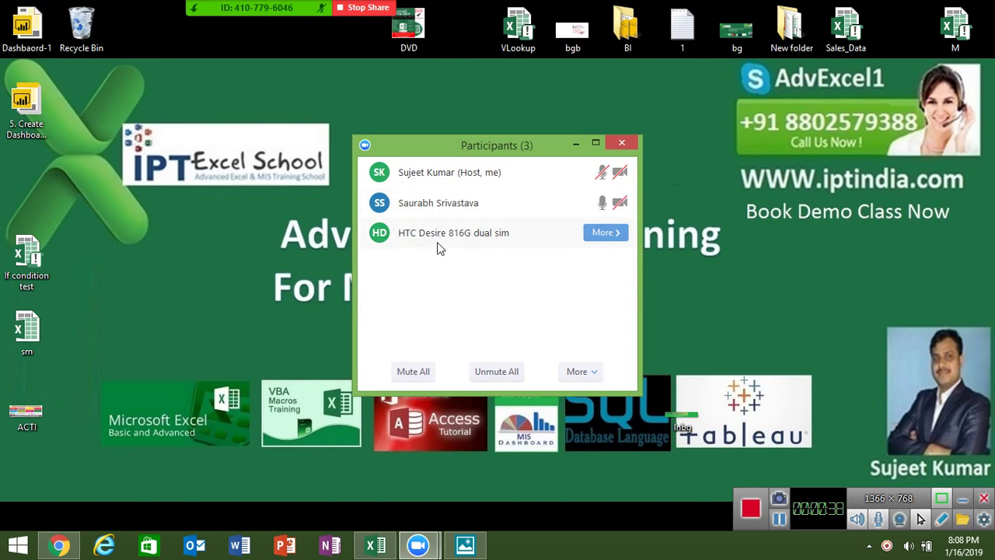
mouse_move(296, 14)
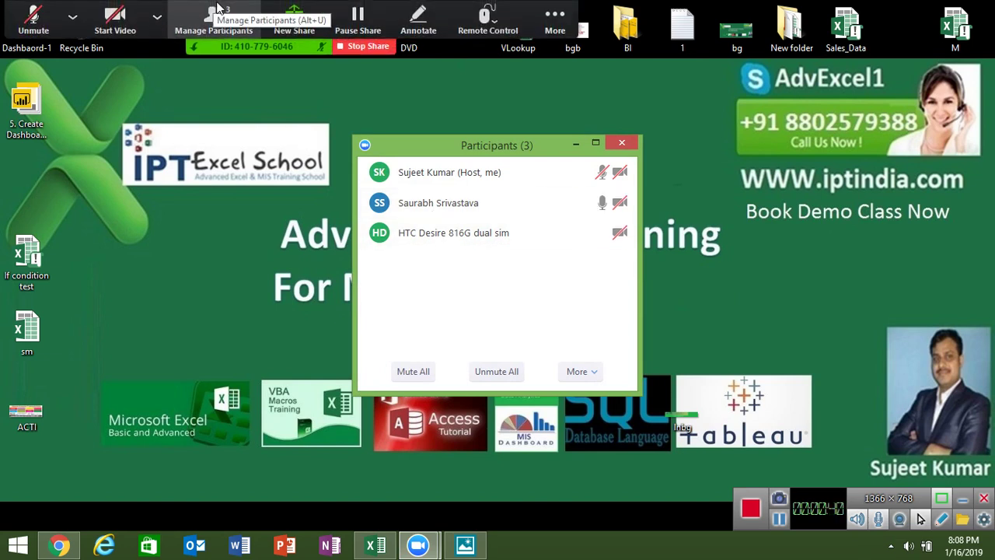
click(621, 141)
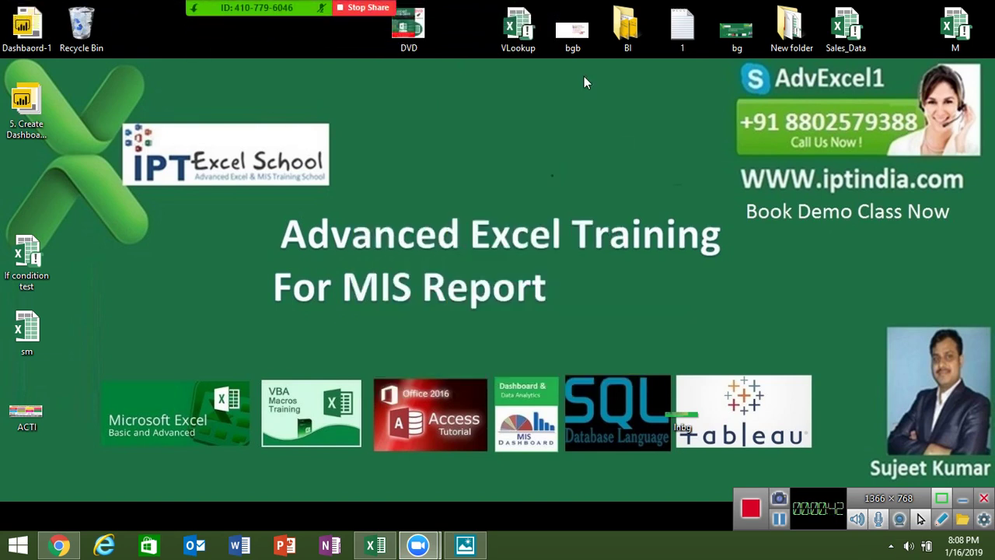
Step: Minimize the Zoom home window and reopen the Participants (3) list
mouse_move(418, 546)
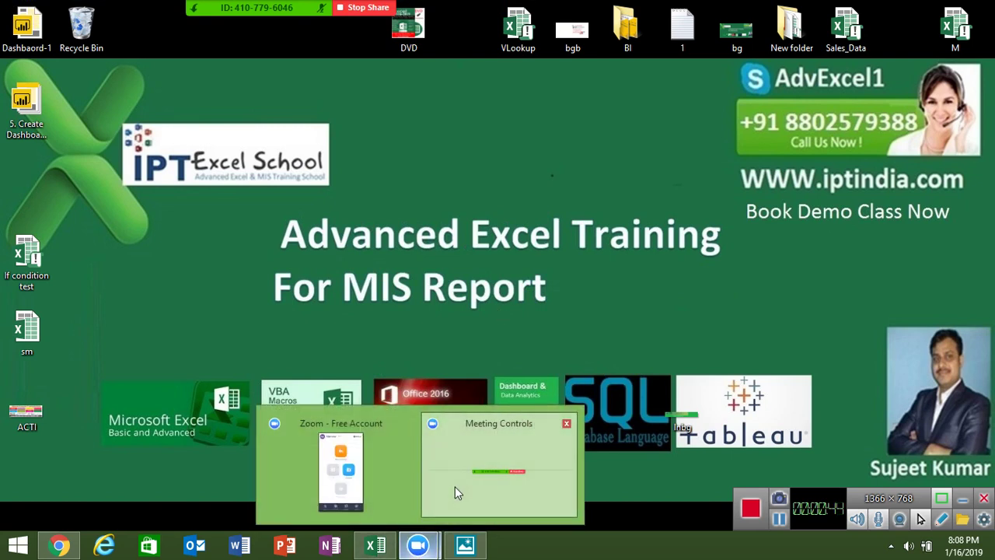
click(362, 482)
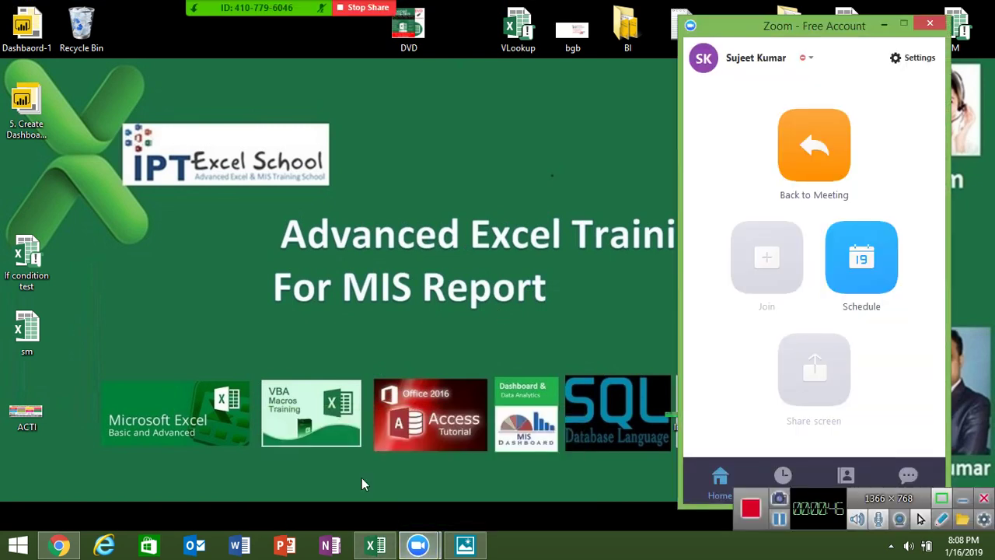
click(885, 26)
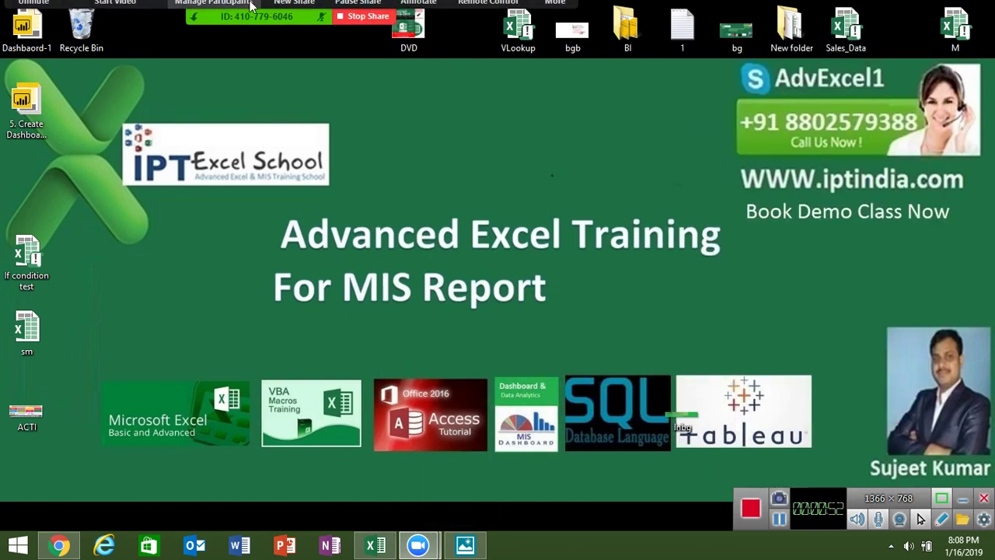
click(210, 6)
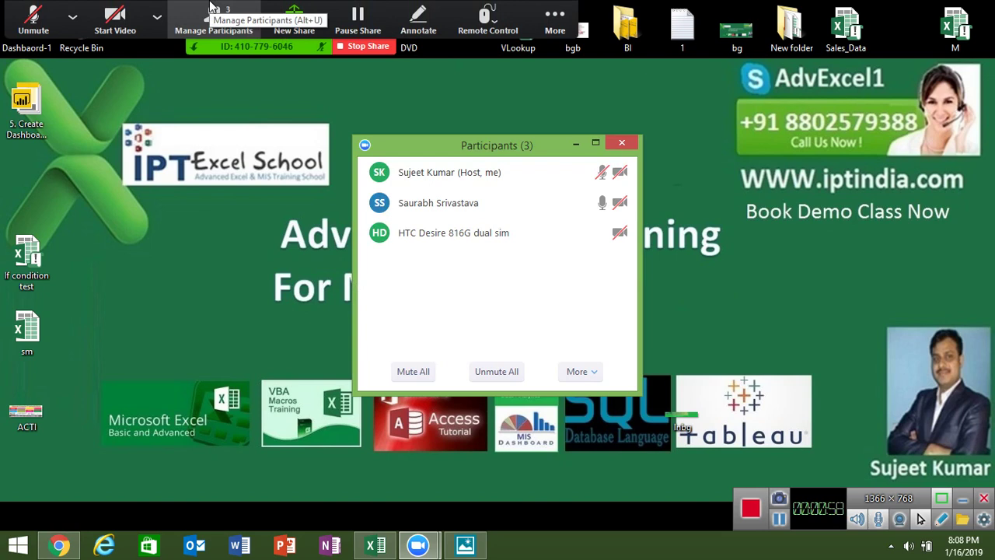
click(72, 16)
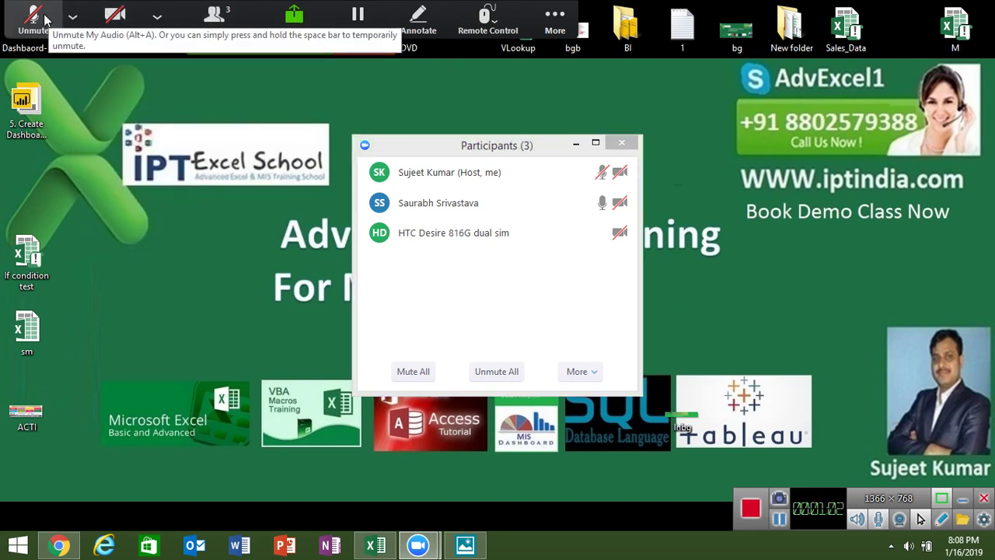
click(44, 18)
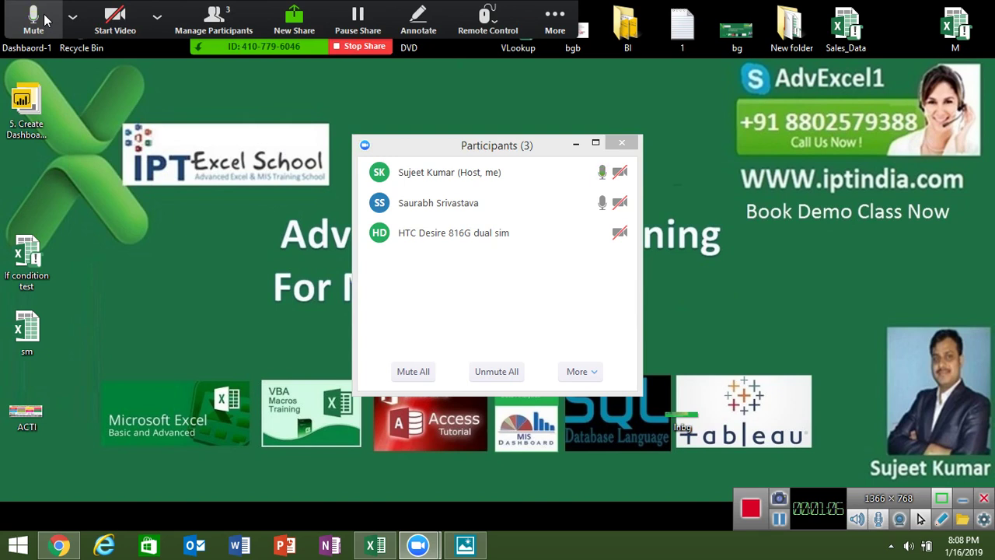
click(44, 19)
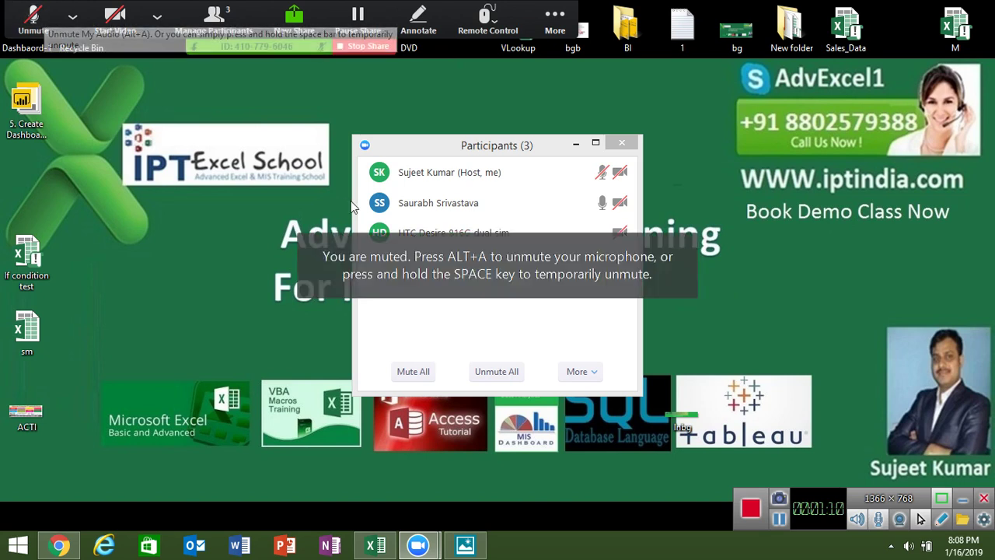
mouse_move(430, 205)
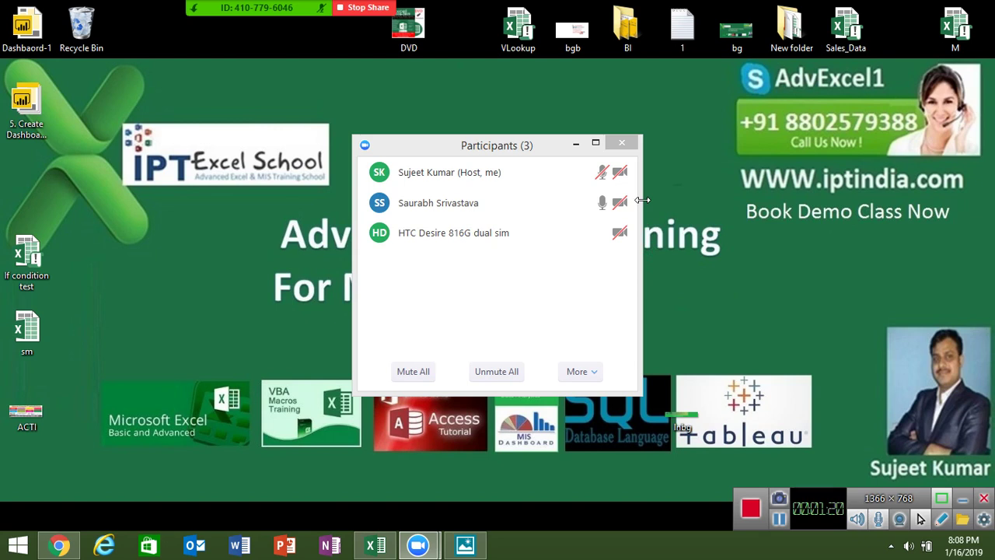
mouse_move(629, 183)
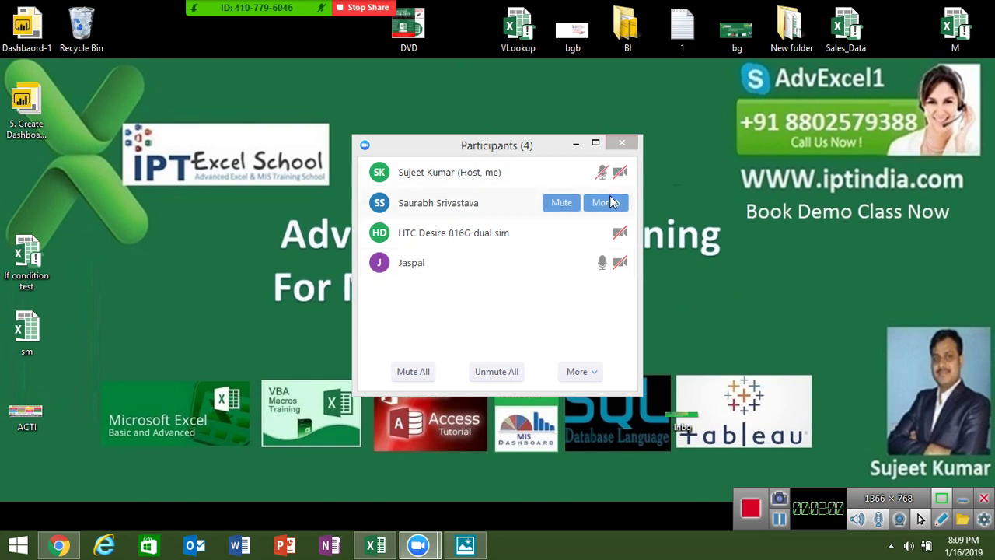
Step: Give the second participant permission to record, review the other participants' options, and close the list
click(605, 203)
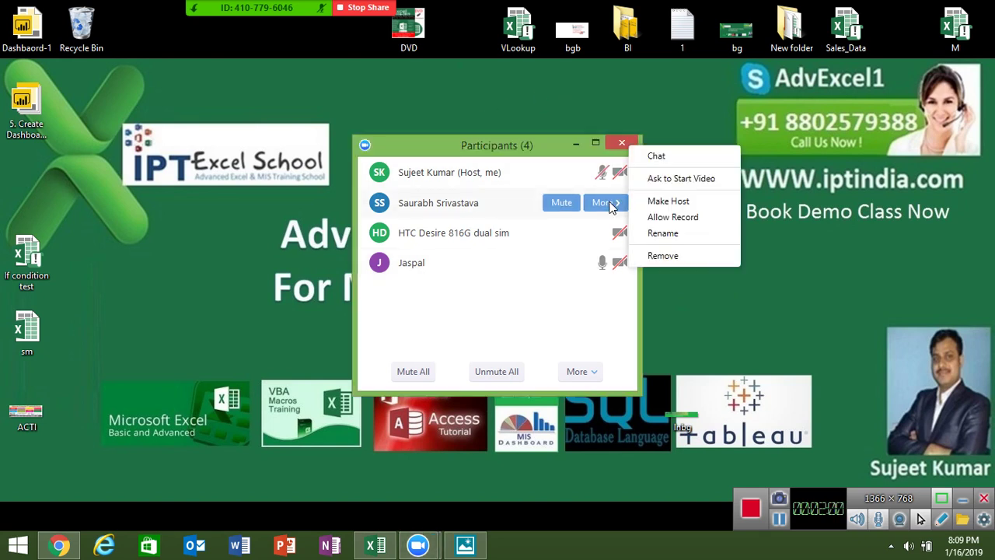
click(658, 218)
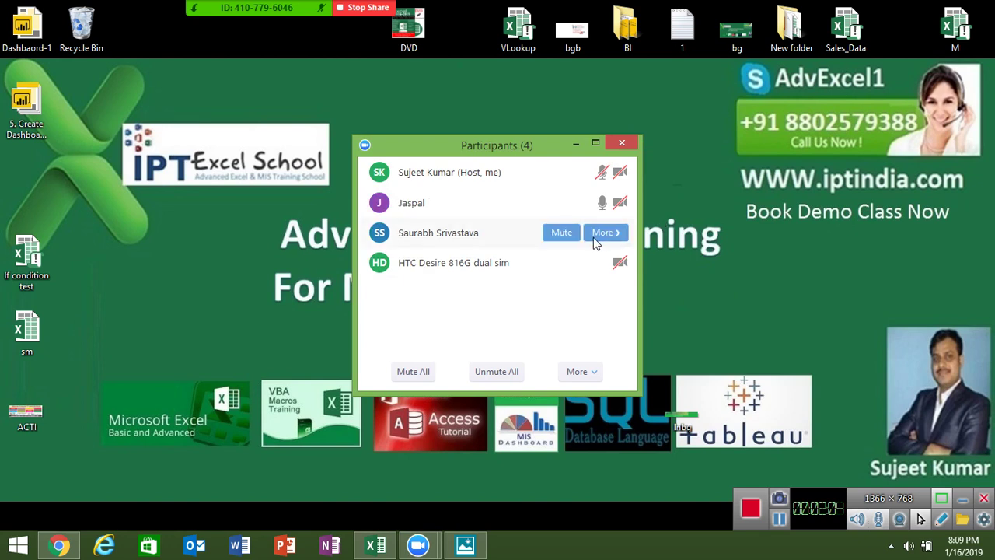
click(612, 201)
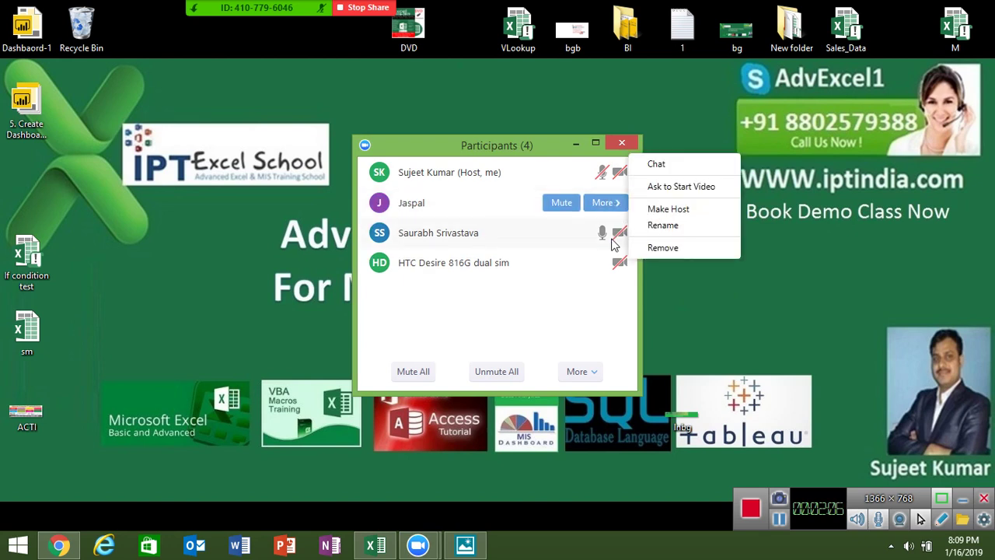
click(611, 263)
click(611, 263)
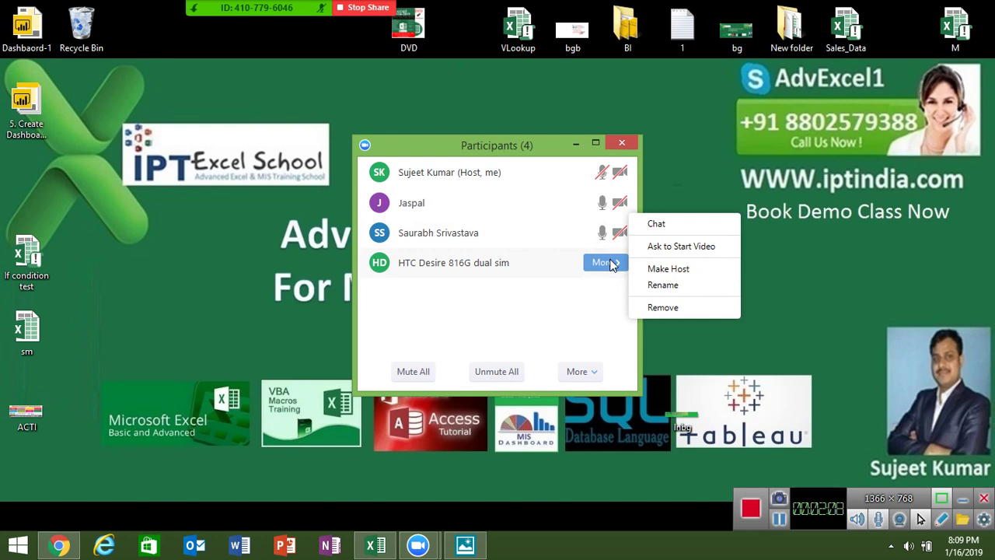
click(568, 305)
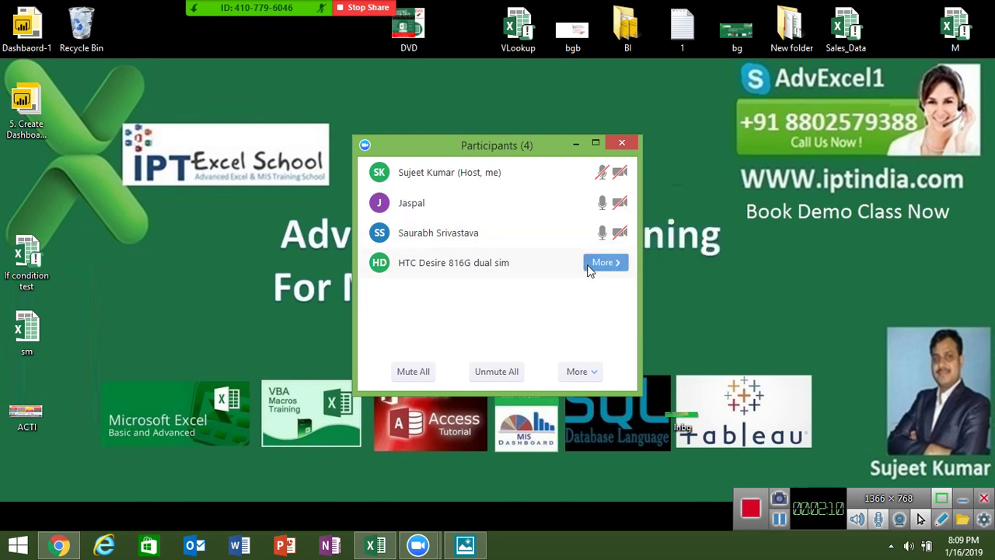
click(634, 142)
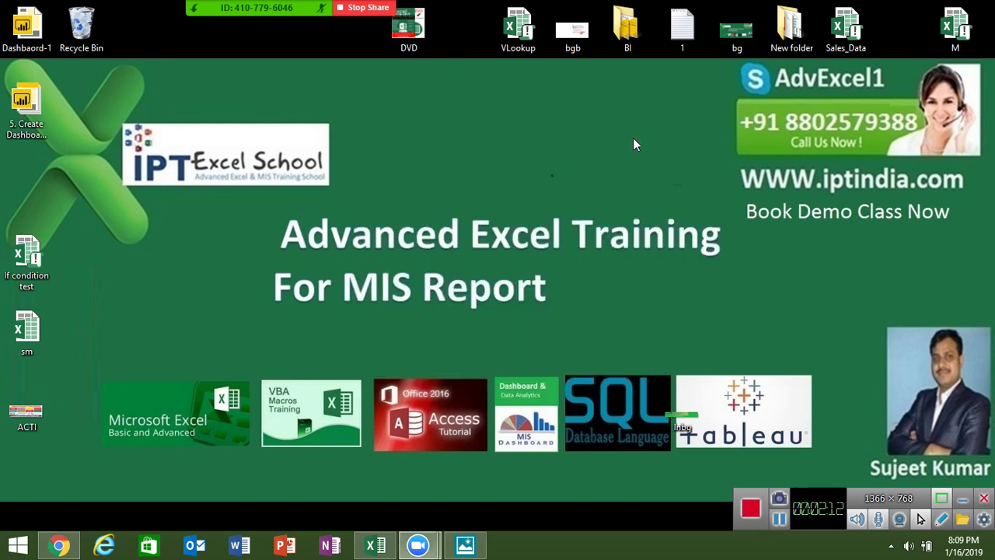
click(555, 23)
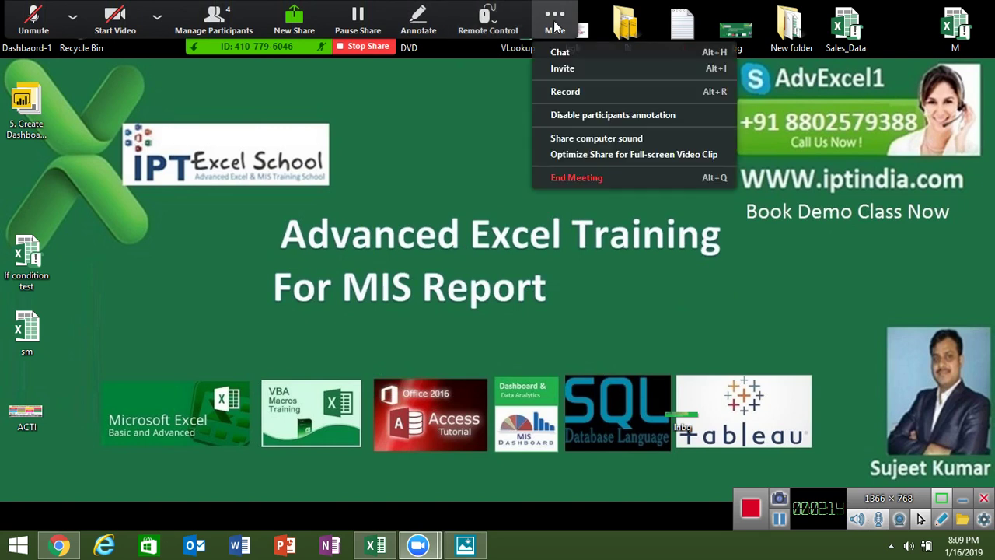
click(391, 139)
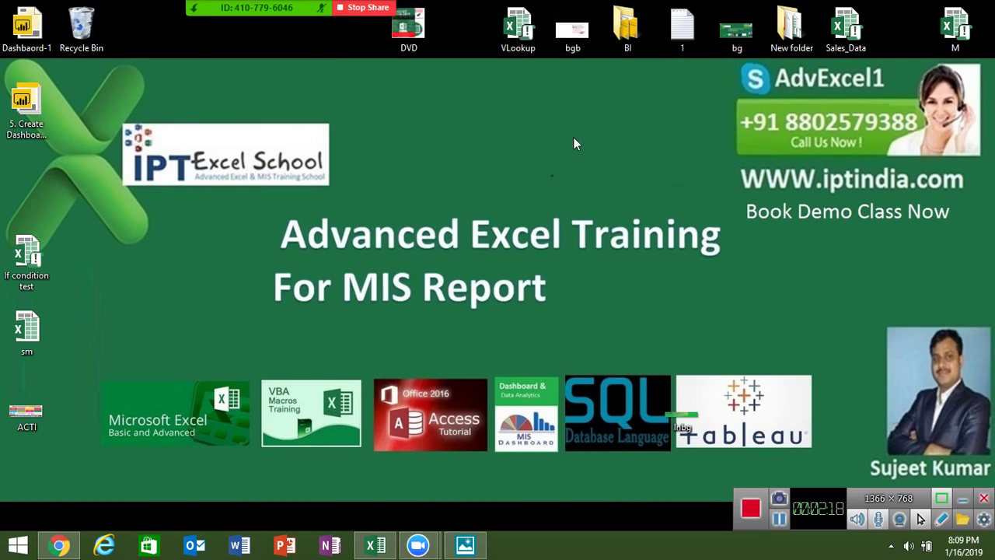
mouse_move(739, 166)
mouse_down()
mouse_move(965, 182)
mouse_move(969, 232)
mouse_up()
Step: Unmute the microphone and look over the Zoom audio and camera menus
click(151, 16)
click(72, 15)
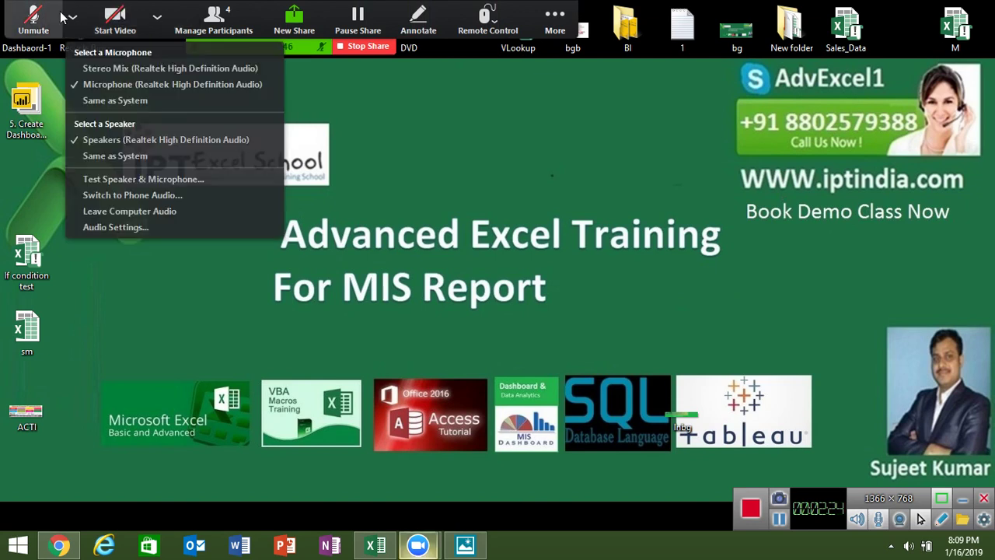
click(72, 15)
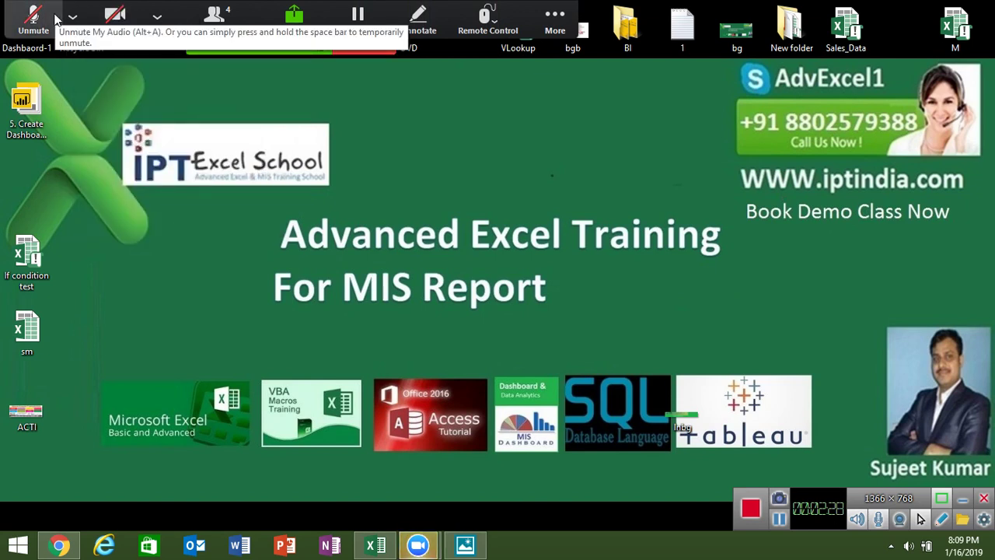
click(55, 17)
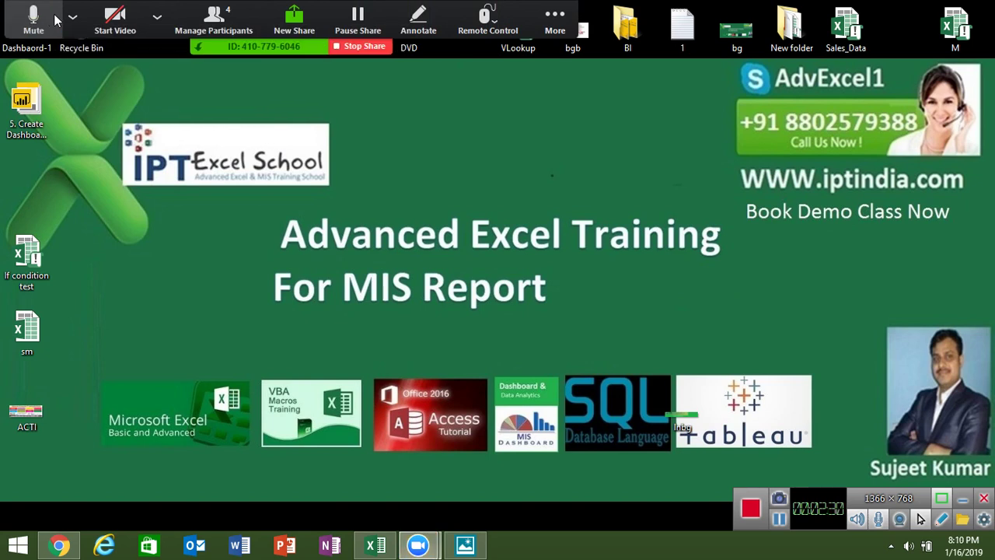
click(73, 15)
click(157, 15)
click(214, 27)
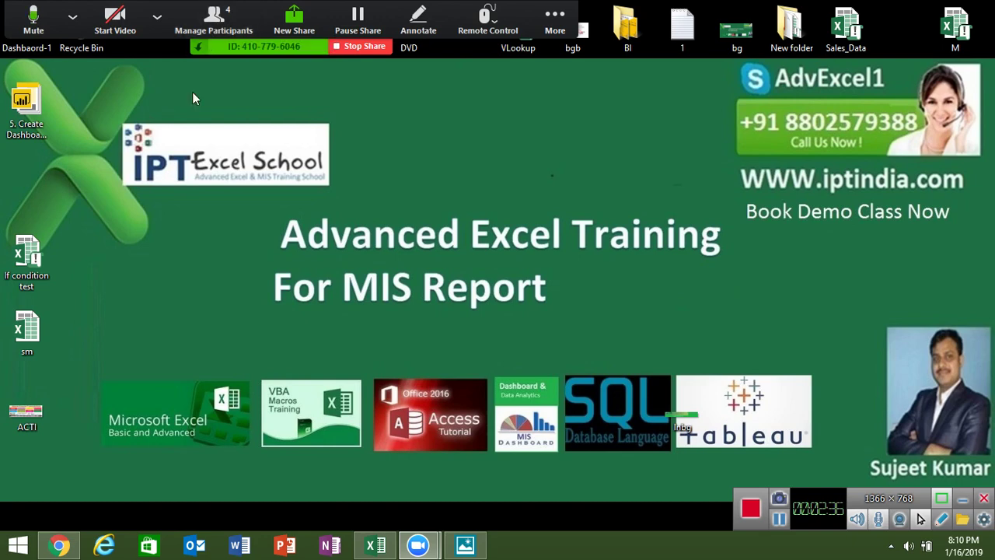
Step: Launch Excel, create a maximized blank workbook, and select cell F3
click(376, 547)
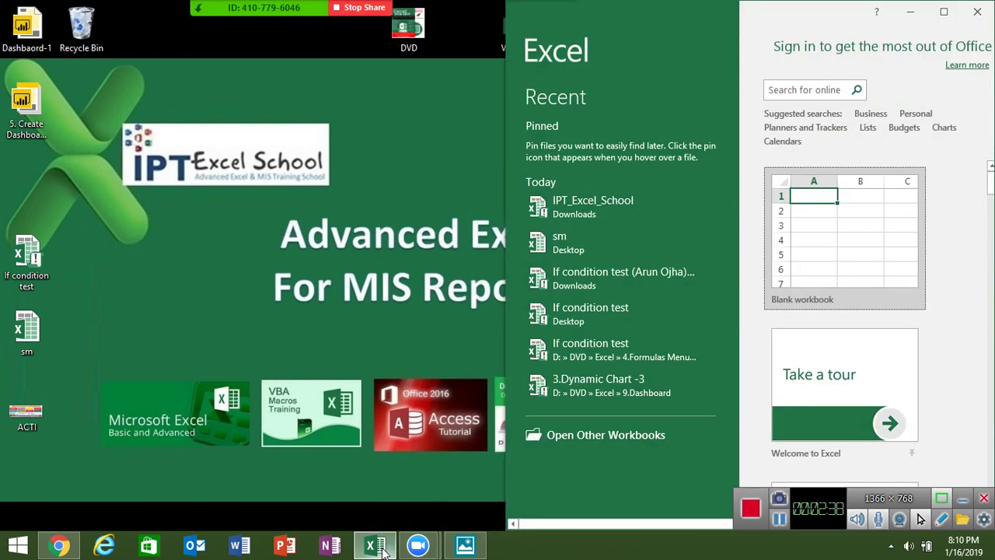
click(840, 212)
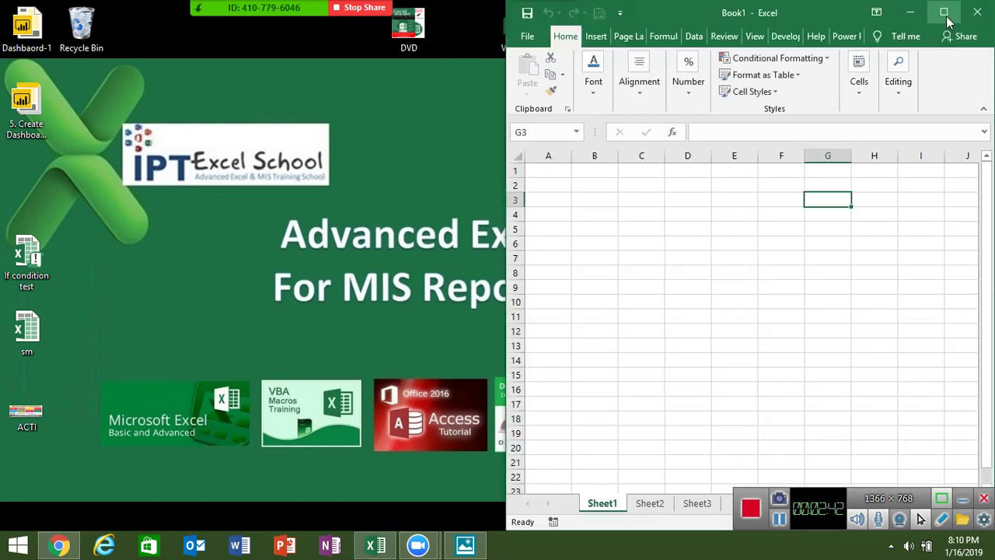
click(945, 13)
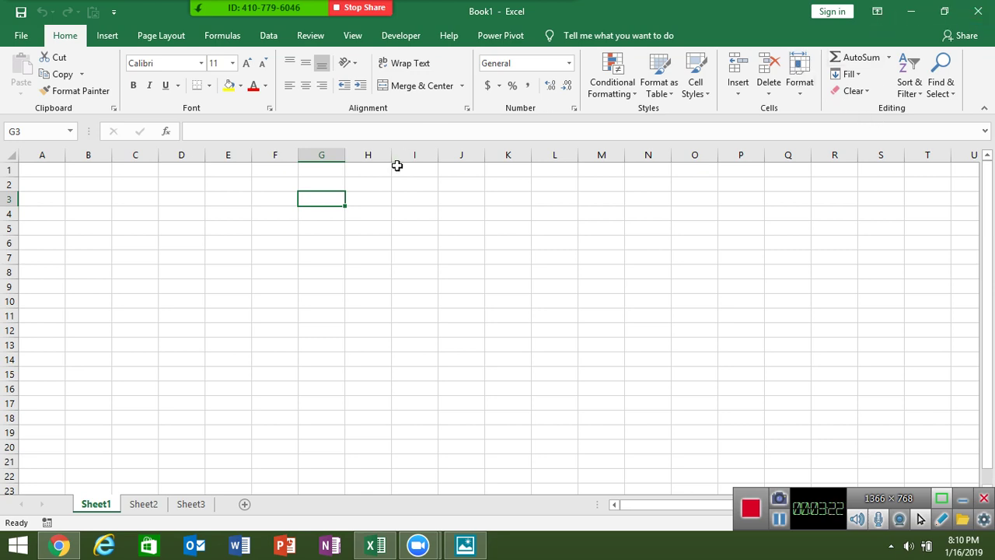
click(259, 204)
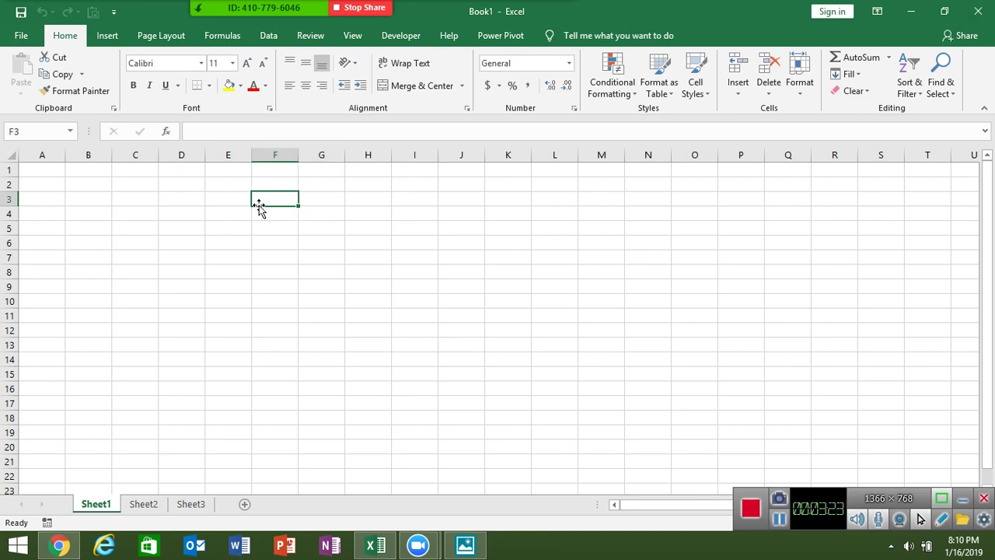
Step: Open the Visual Basic editor from the Developer tab and insert a new Module1
click(400, 36)
click(17, 86)
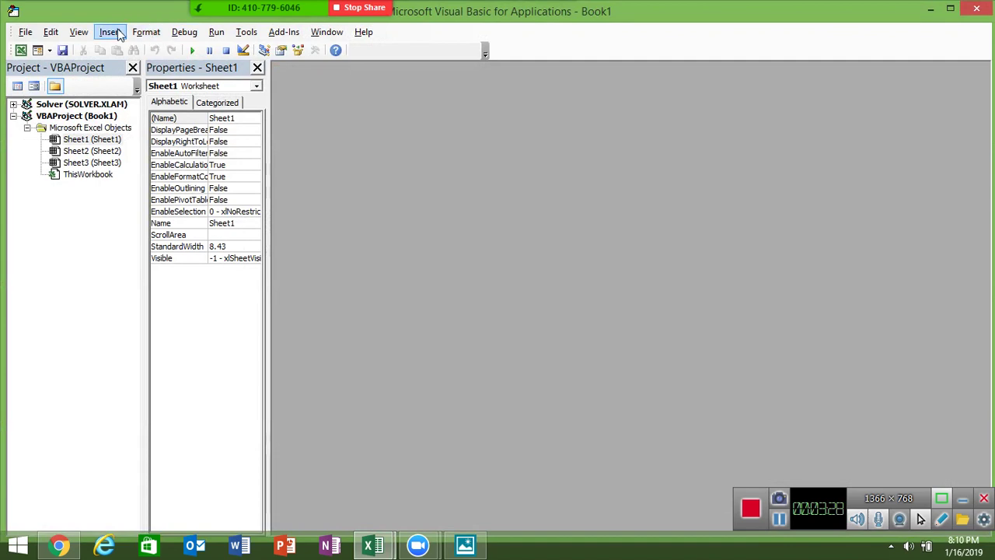
click(109, 32)
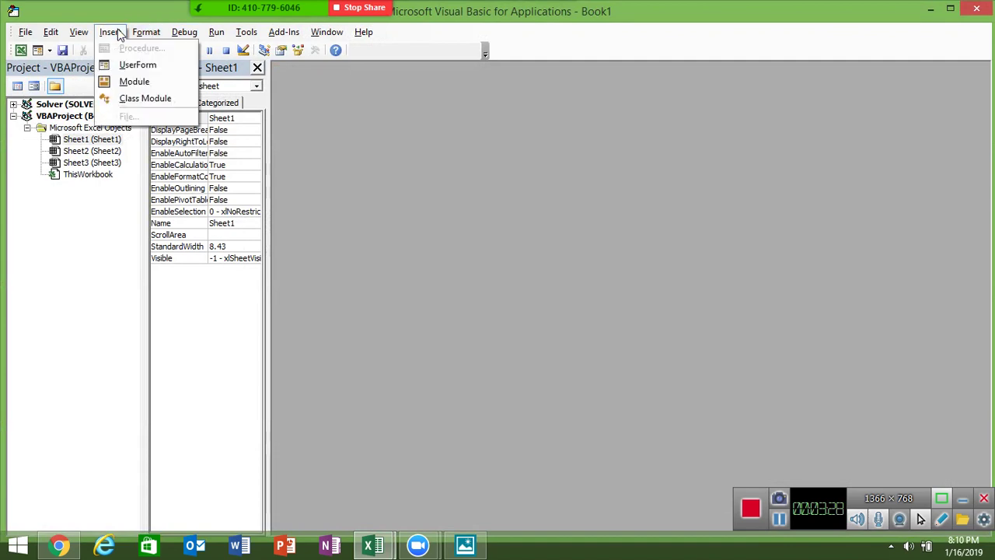
click(134, 83)
Step: Write the Sub smp_1() header and add blank lines inside the procedure
text(sub)
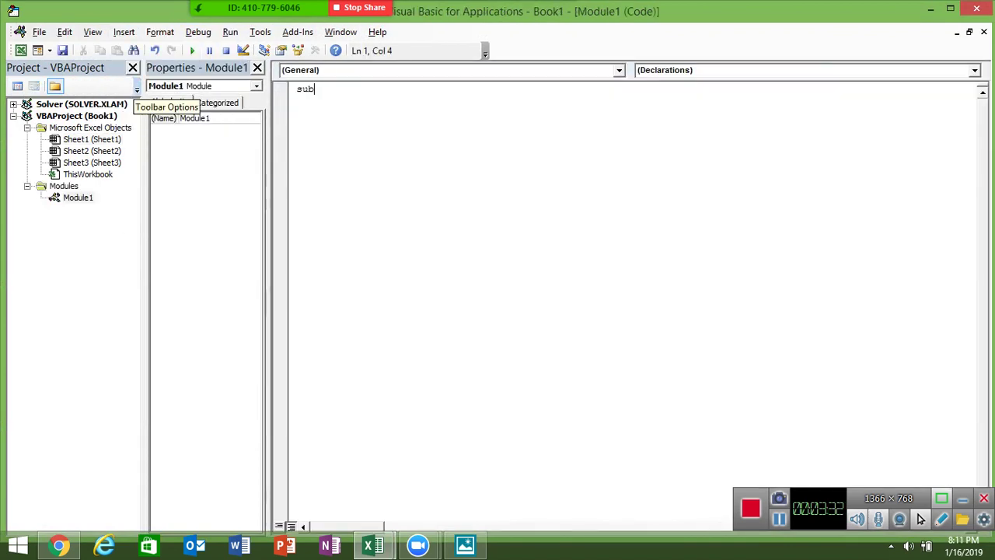
text( rr)
key(BackSpace)
key(BackSpace)
text(smp)
text(_1)
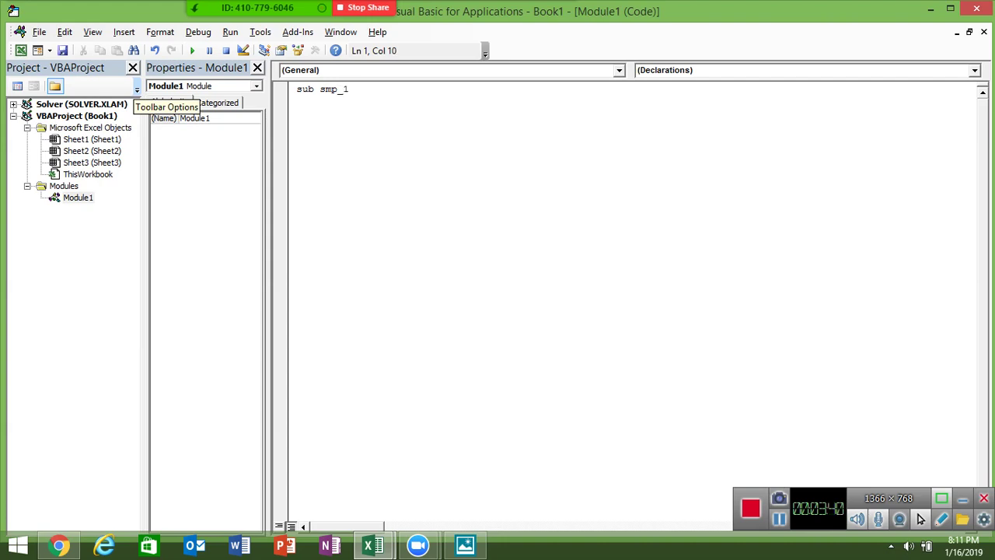
text(())
key(Return)
key(Return)
key(Return)
key(Return)
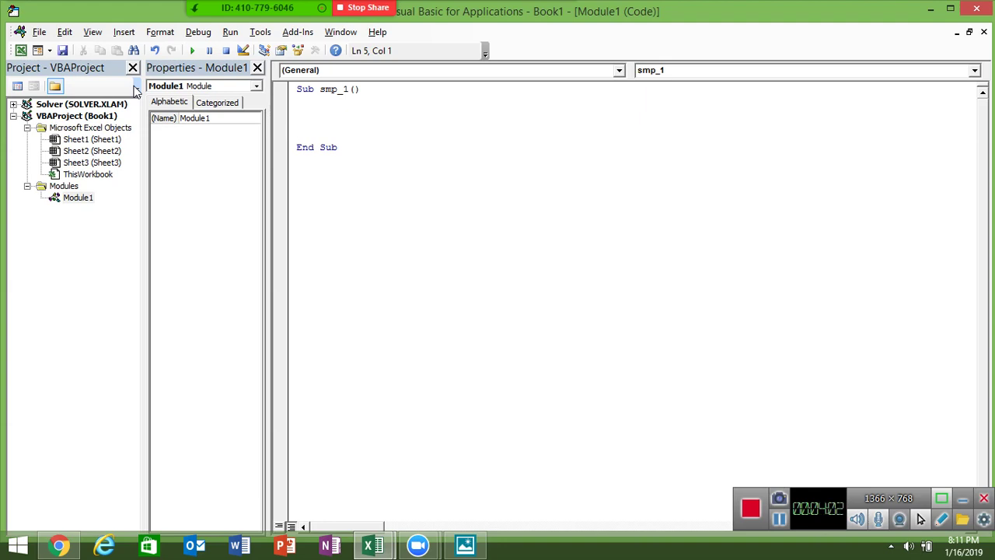
key(Return)
key(Return)
key(Up)
key(Up)
key(Up)
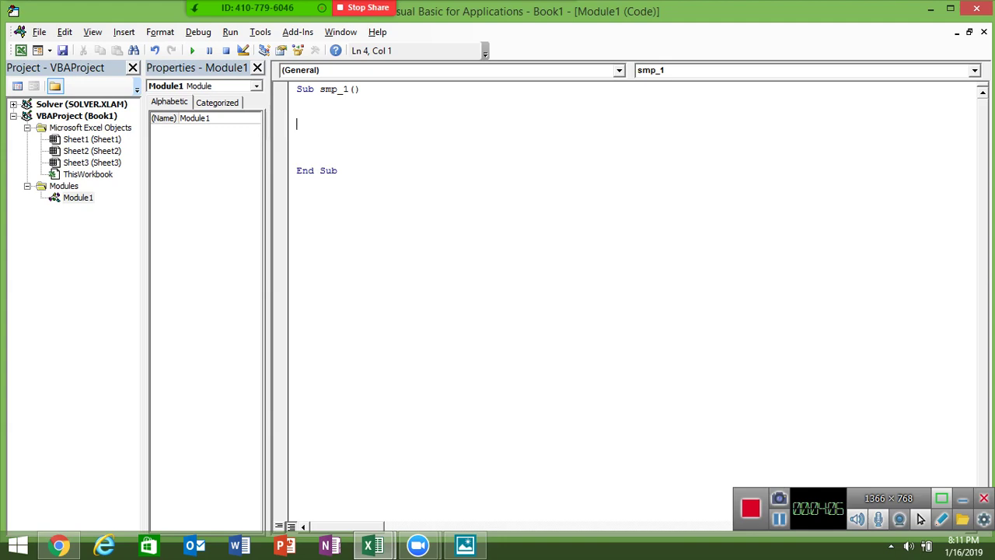
click(296, 112)
Step: Add Dim r As Integer and r = InputBox("Please Enter Numer") to smp_1
text(dim )
text(r s)
key(BackSpace)
text(as in)
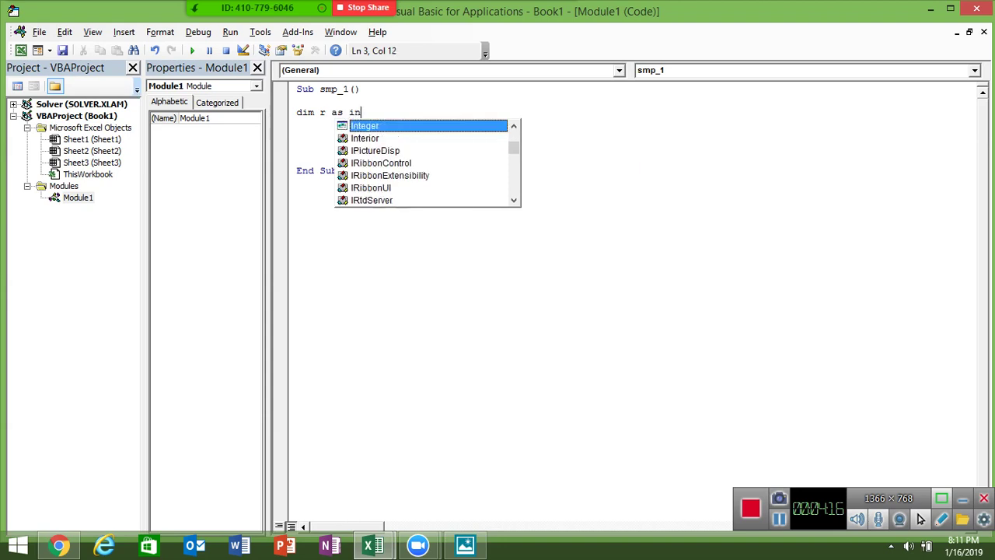
key(Return)
key(Return)
text(r)
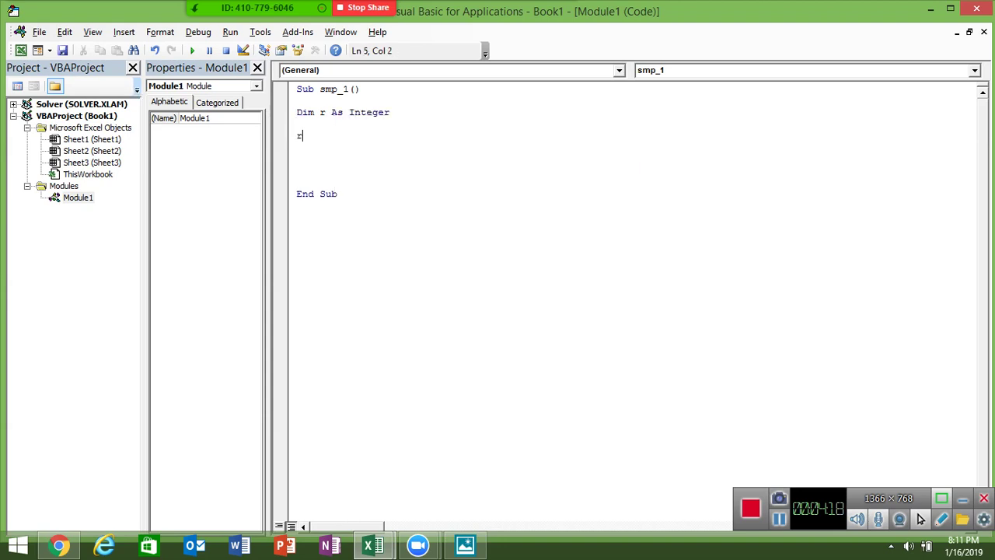
text(=inpu)
text(tbo)
text(x)
text(("P)
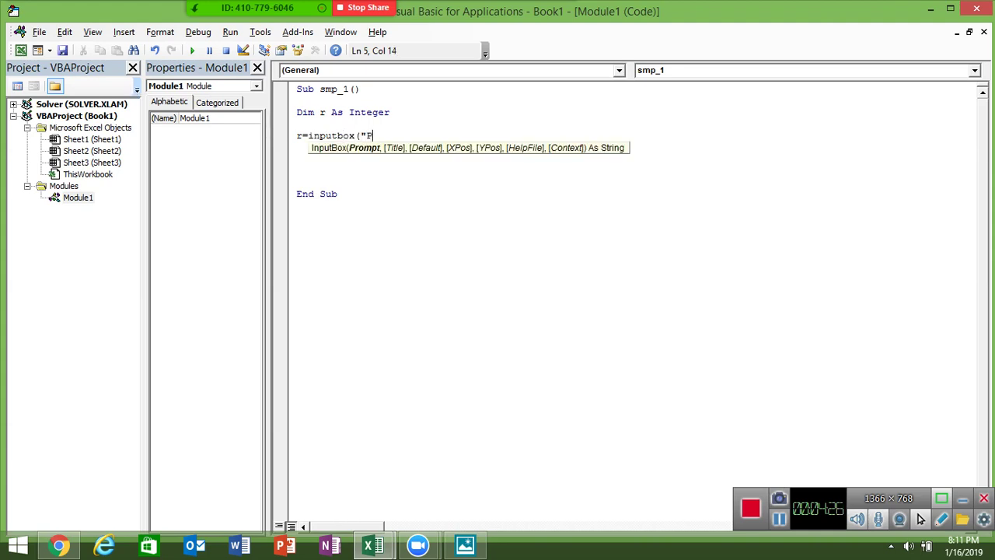
text(lease Ent)
text(erNumer)
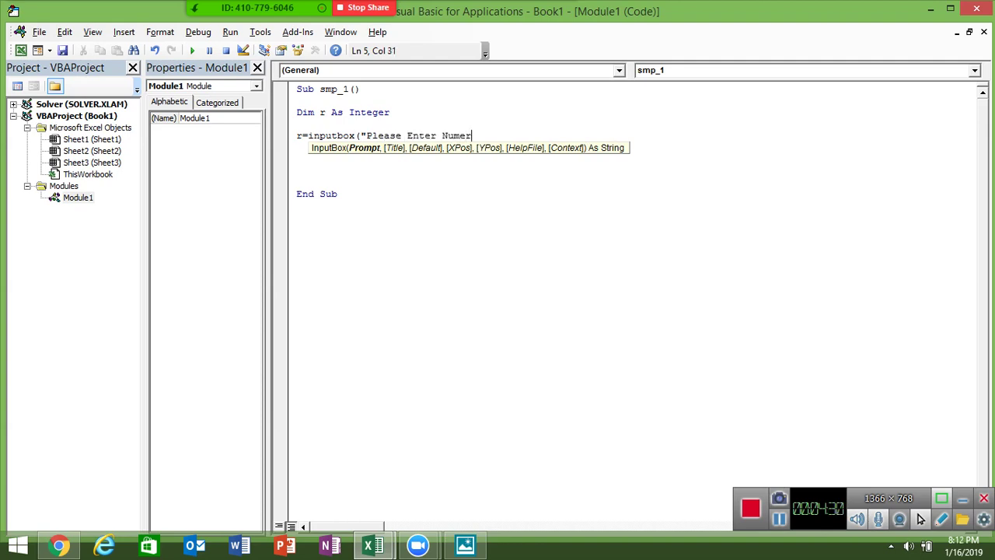
text("))
key(Return)
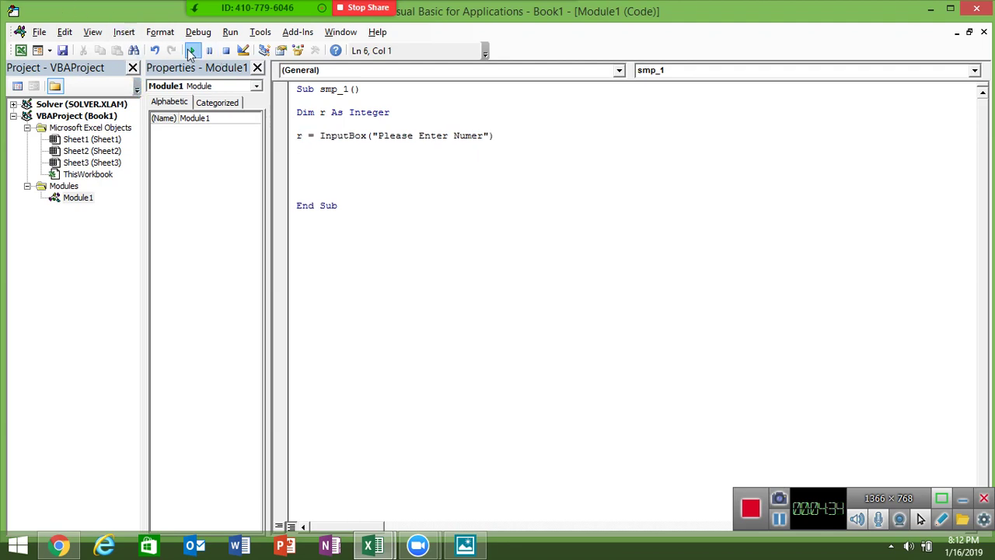
Step: Run macro smp_1, then mute all Zoom participants and close the participant list
click(193, 49)
mouse_move(266, 6)
click(213, 11)
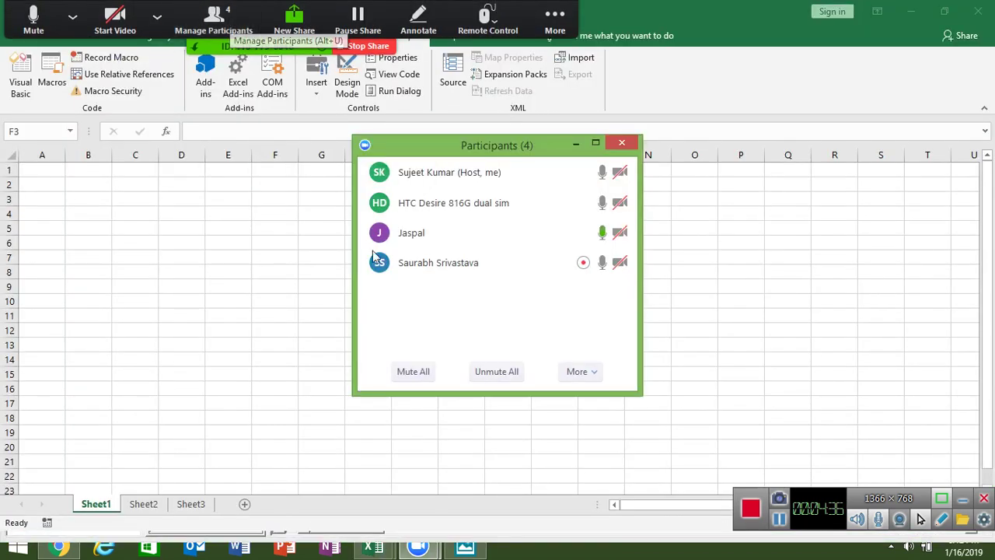
click(413, 372)
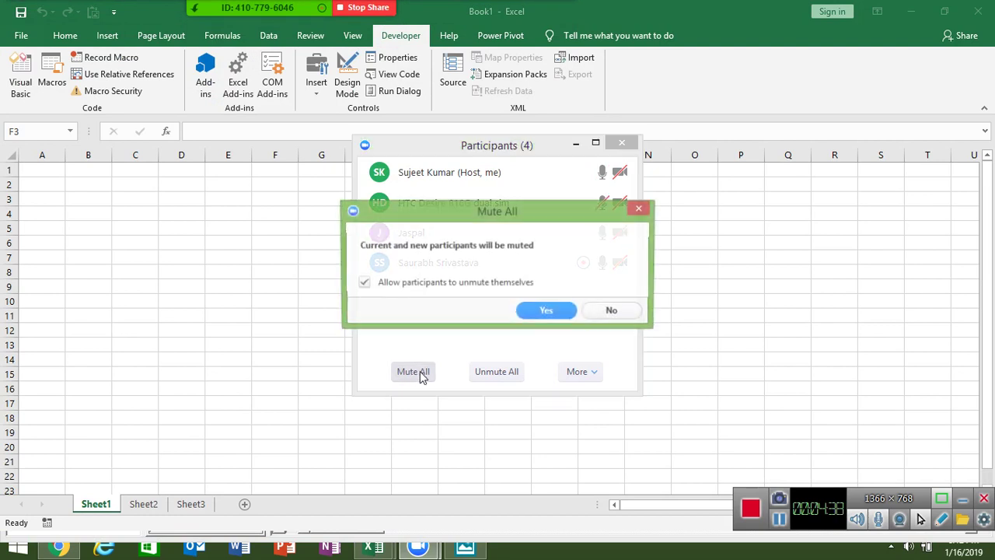
click(548, 312)
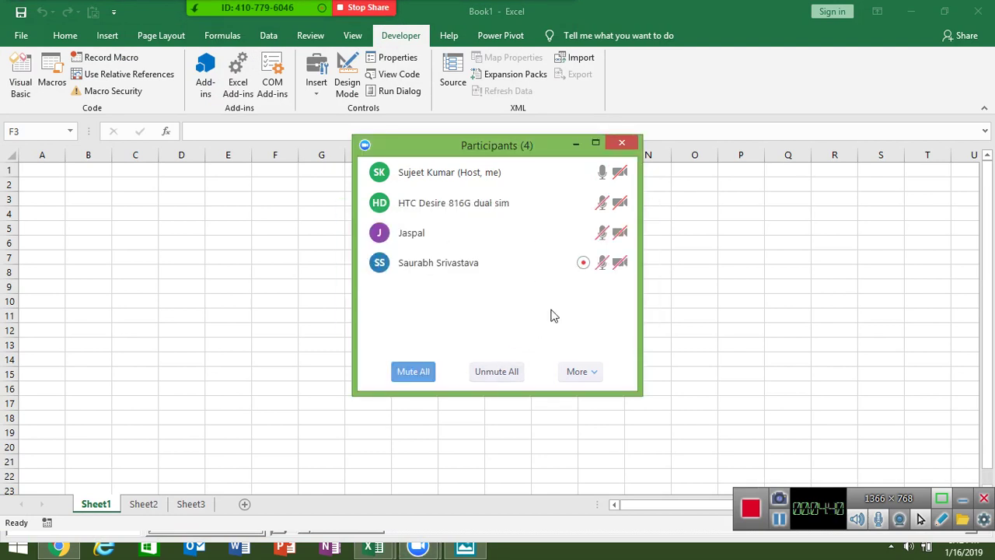
click(622, 143)
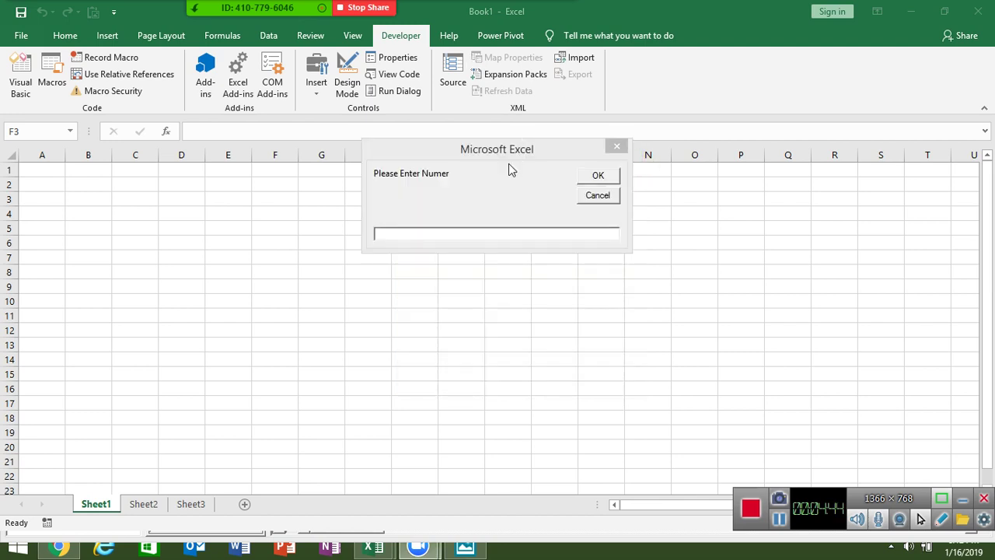
Step: Answer the "Please Enter Numer" prompt with 5 and confirm
click(480, 228)
text(5)
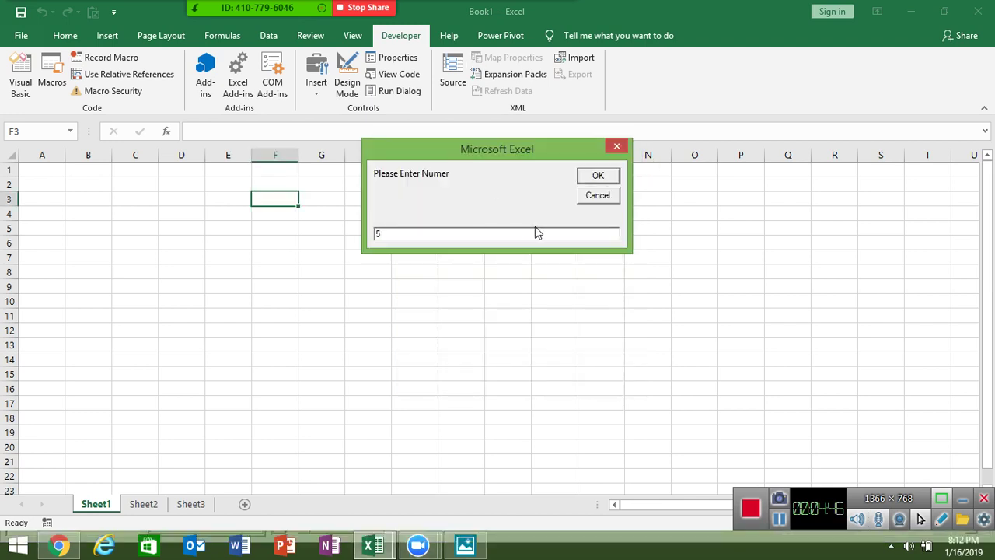
click(598, 175)
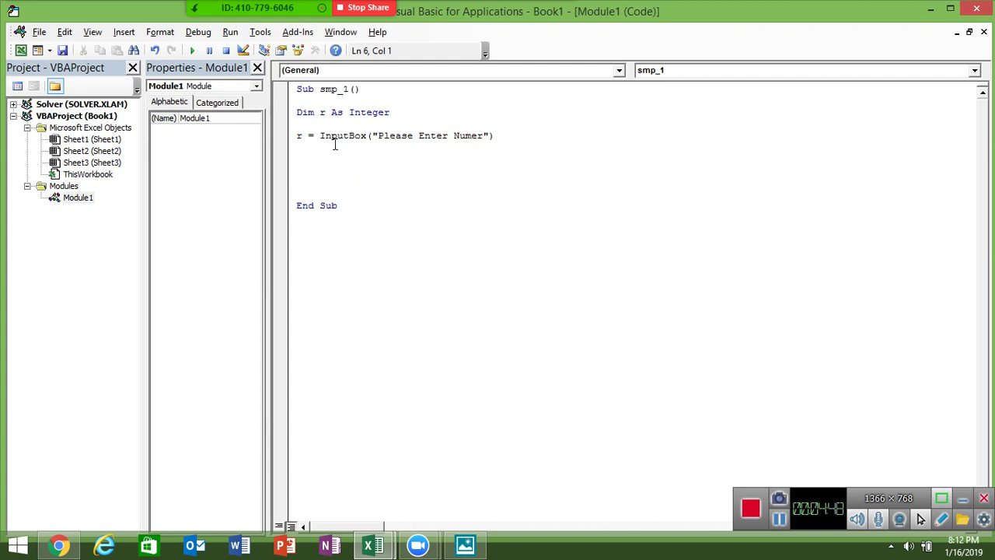
Step: Select the variable r and move to the end of the InputBox line
click(302, 135)
double_click(299, 135)
click(504, 139)
Step: Mute one participant in the Zoom participant list, then close the list
mouse_move(302, 8)
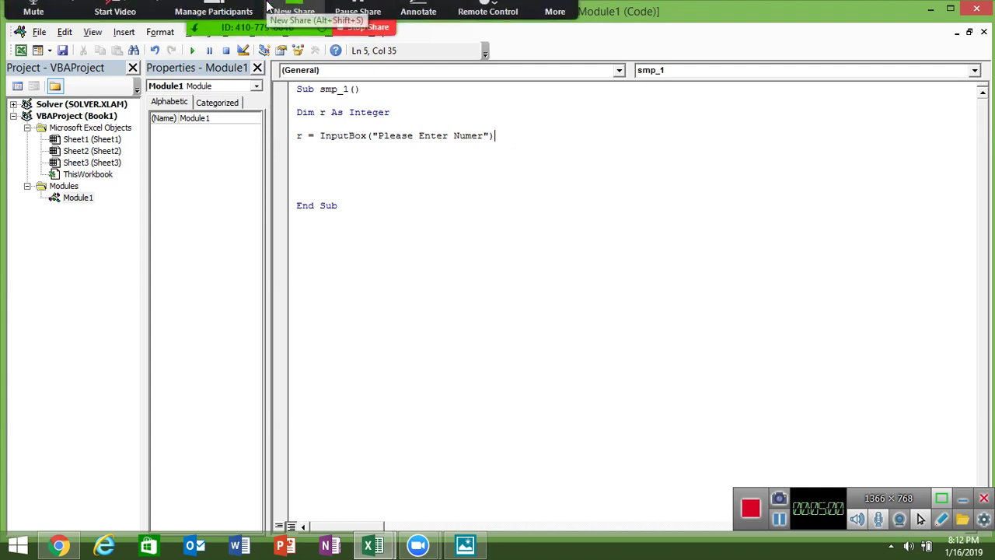
click(230, 17)
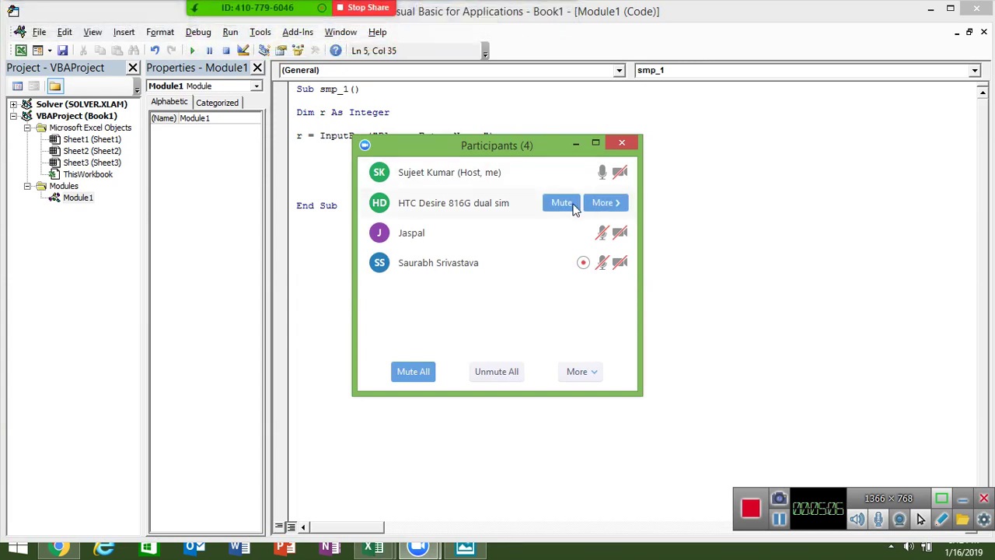
click(573, 209)
mouse_move(554, 267)
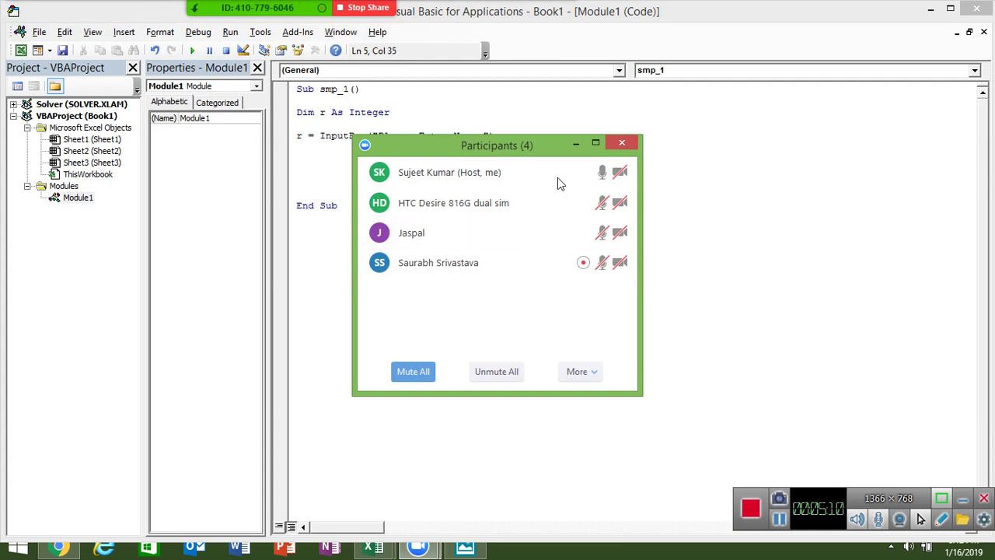
mouse_move(622, 217)
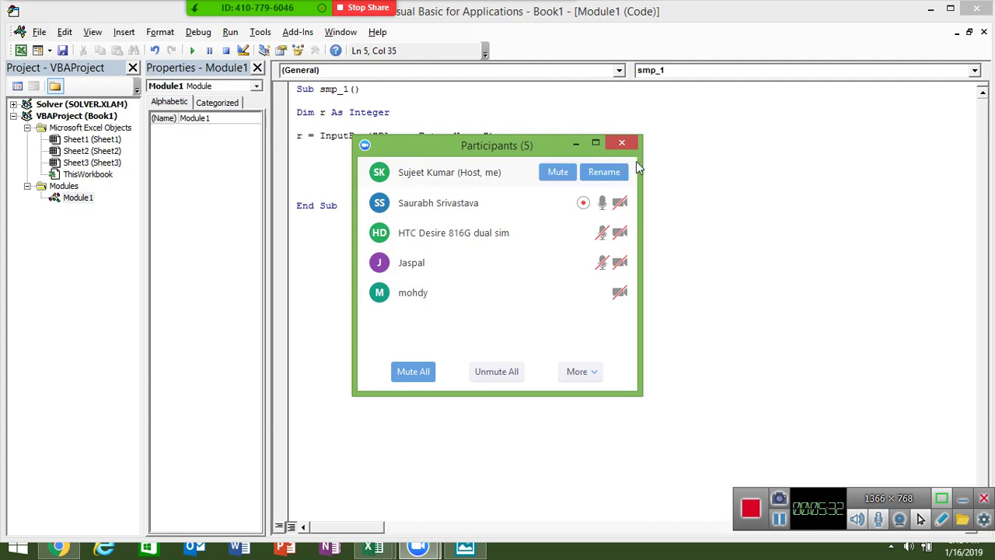
click(623, 144)
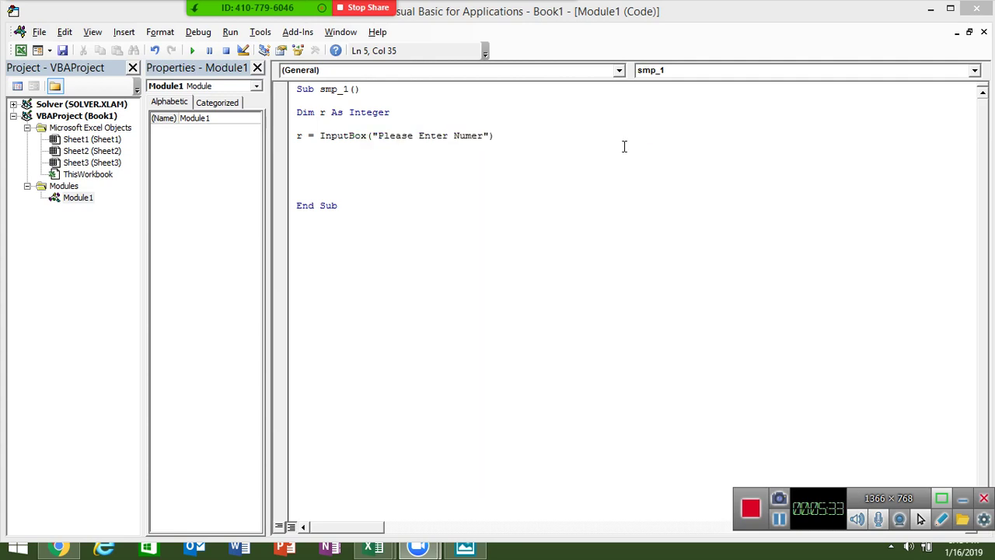
Step: Change the call to r = InputBox("Please Enter Number", "Number", 0)
click(367, 169)
click(503, 141)
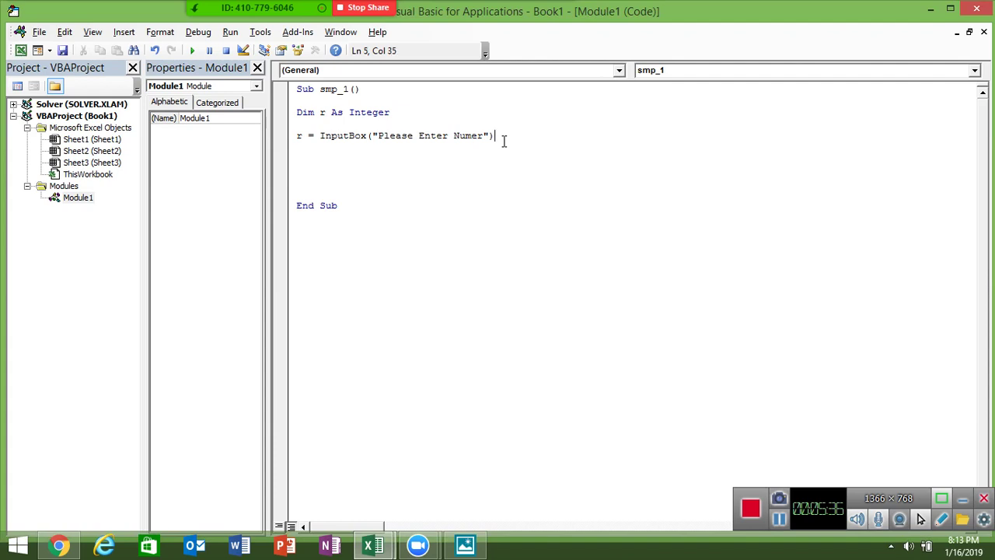
key(BackSpace)
key(BackSpace)
key(BackSpace)
key(BackSpace)
key(BackSpace)
key(BackSpace)
key(BackSpace)
key(BackSpace)
key(BackSpace)
key(BackSpace)
key(BackSpace)
key(BackSpace)
key(BackSpace)
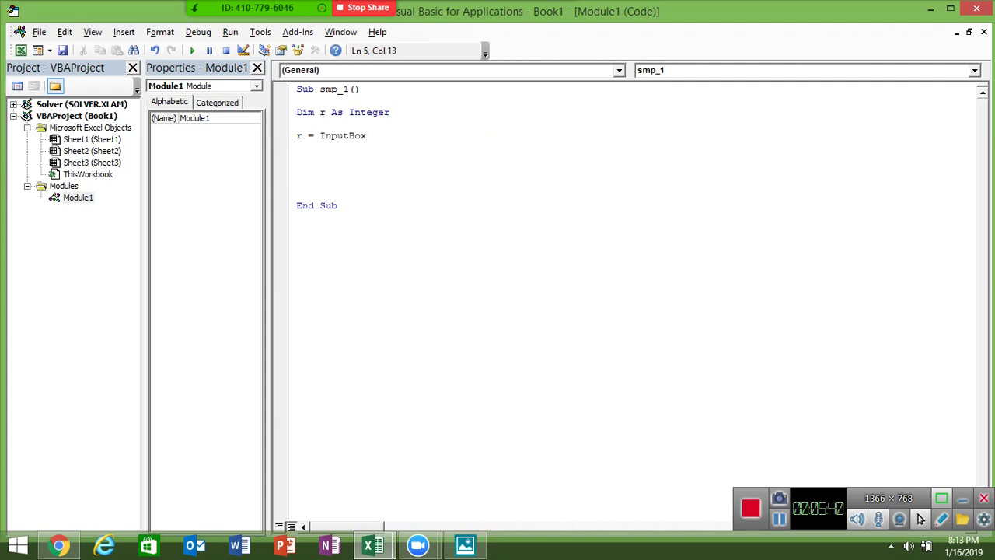
text(()
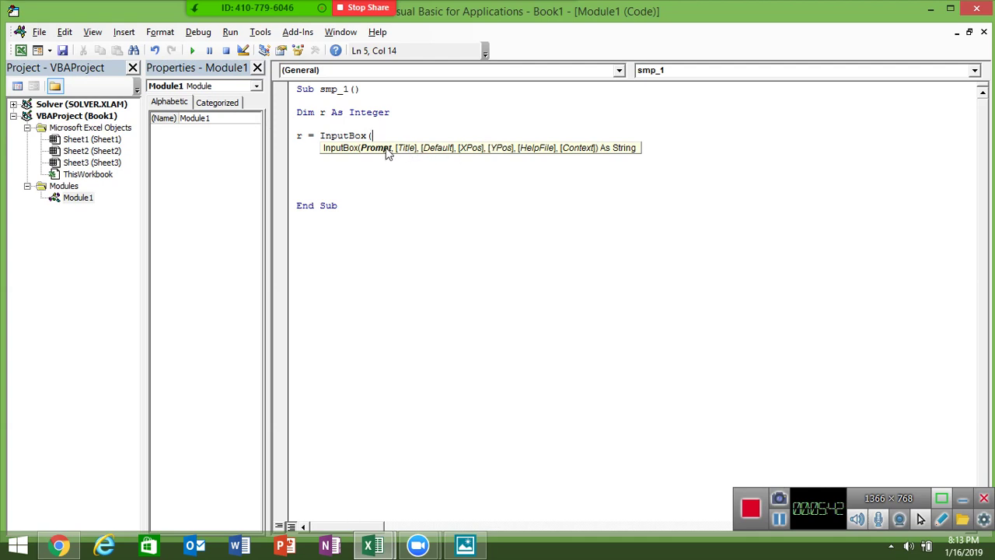
text(")
text(Pl)
text(ease Enter )
text(Number)
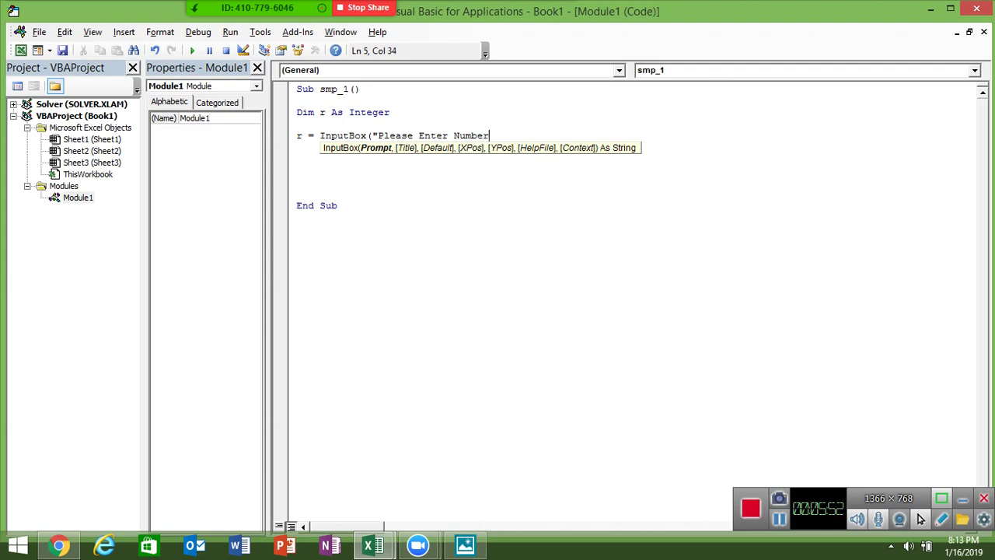
text(")
text(,)
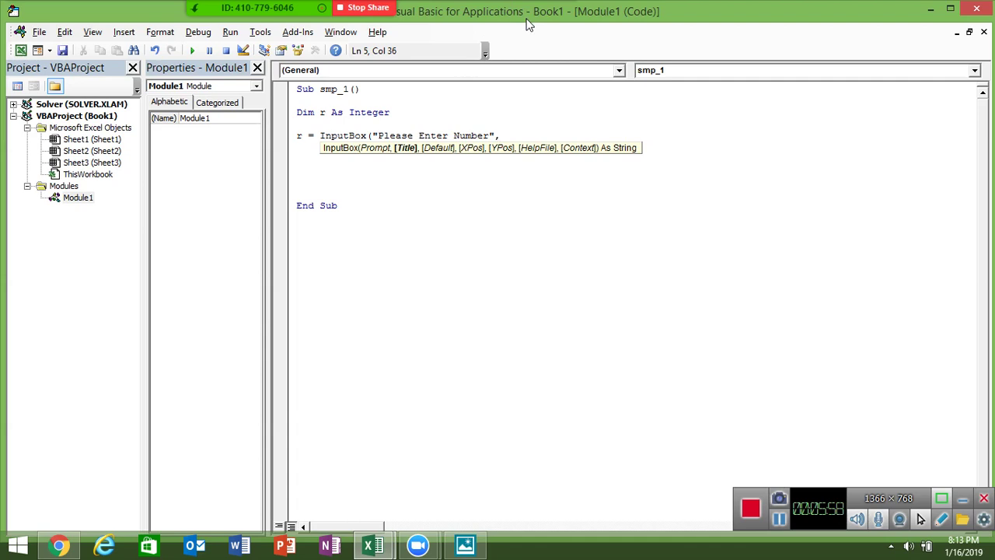
text("Nu)
text(mber)
text(:)
key(BackSpace)
text(")
text(, )
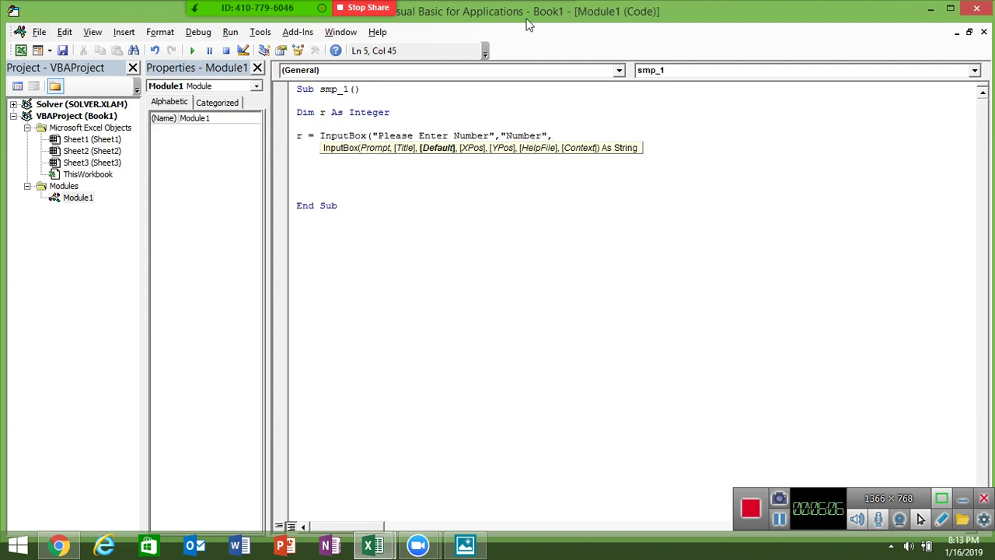
text(0)
text())
key(Return)
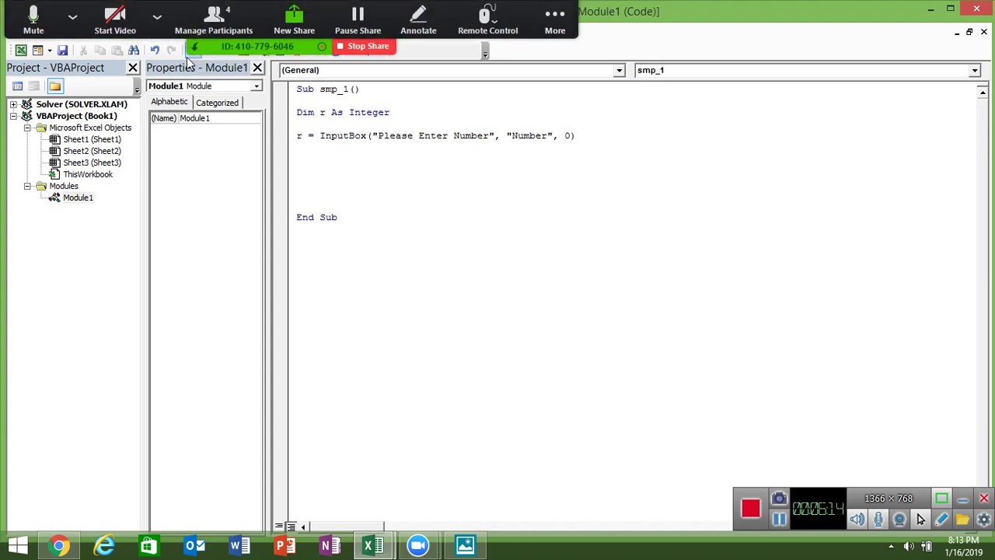
click(194, 51)
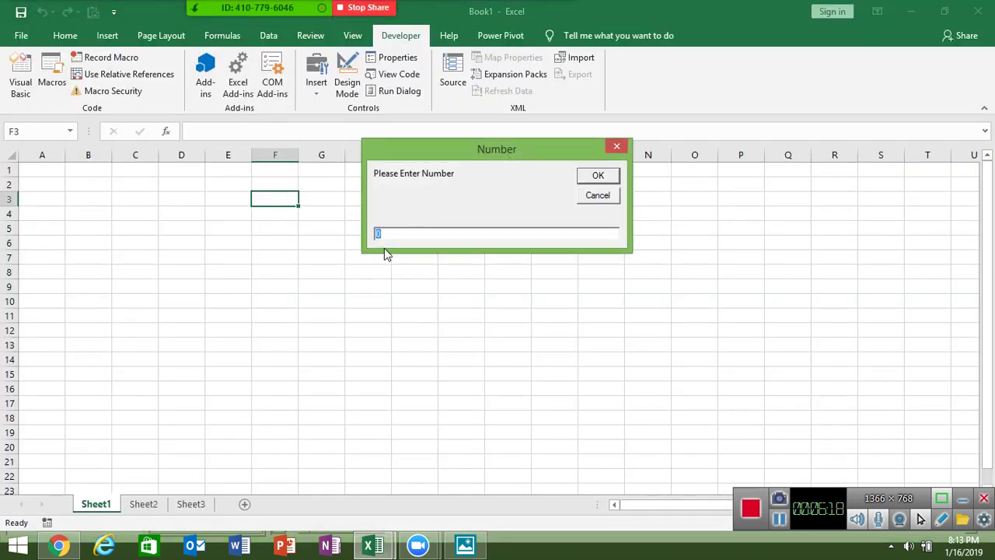
key(Escape)
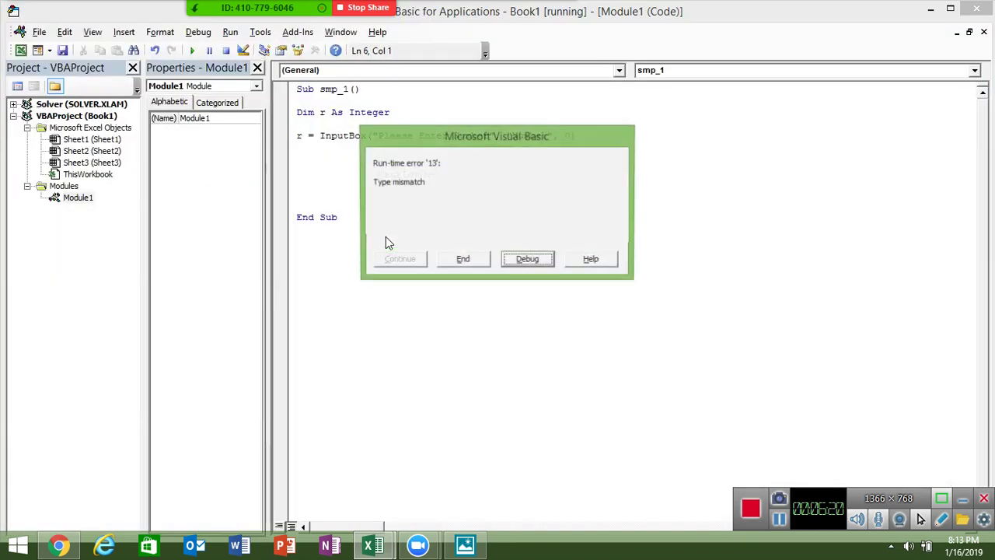
click(460, 262)
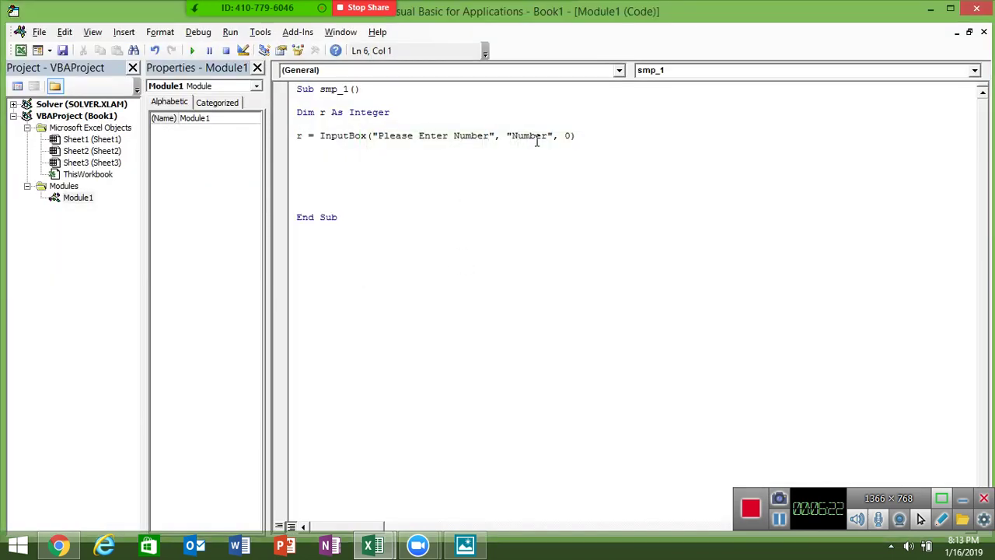
click(583, 136)
key(BackSpace)
text(,)
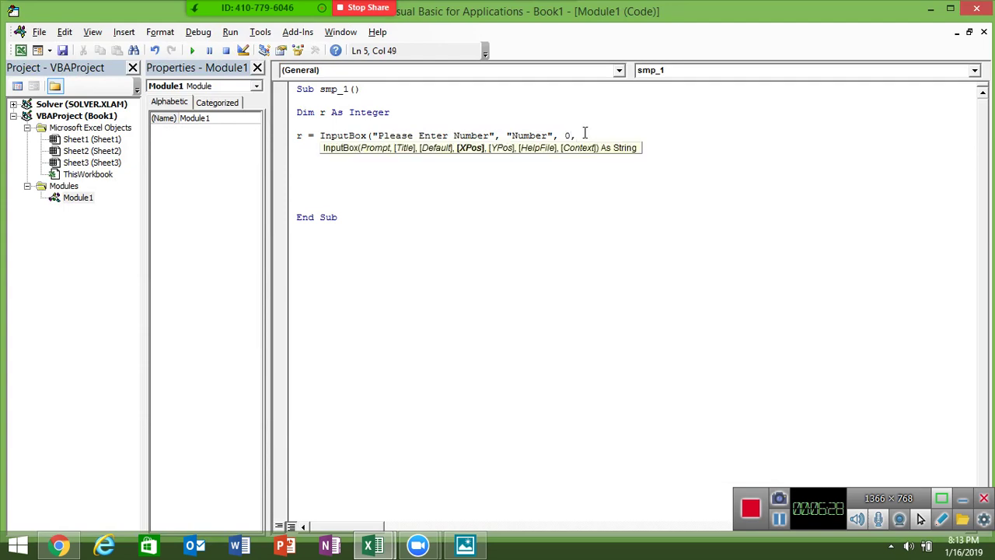
key(BackSpace)
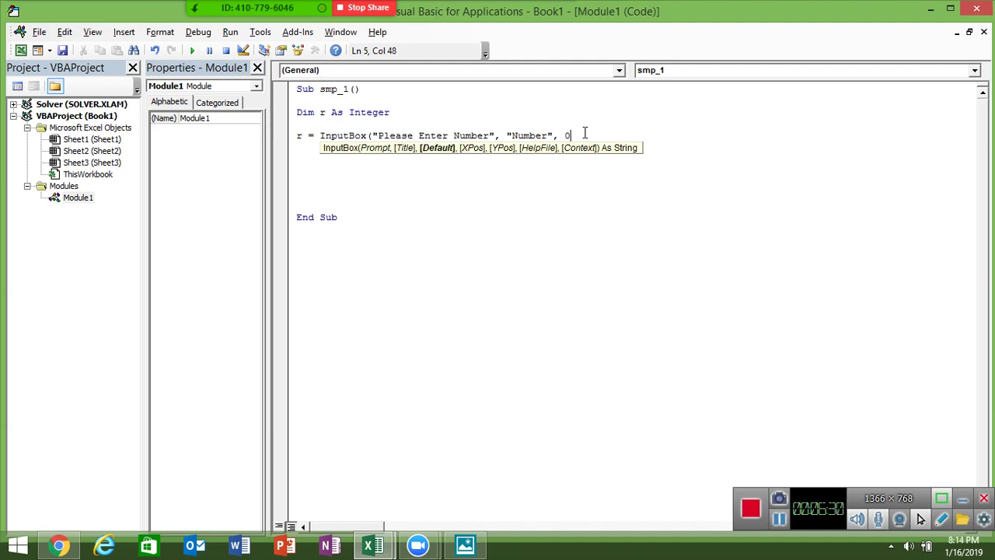
text())
key(Return)
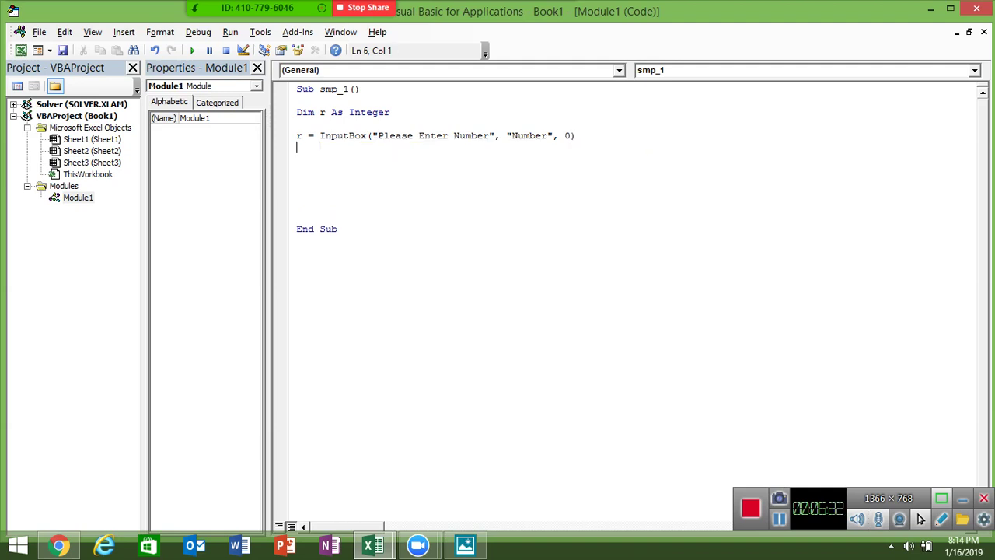
click(192, 49)
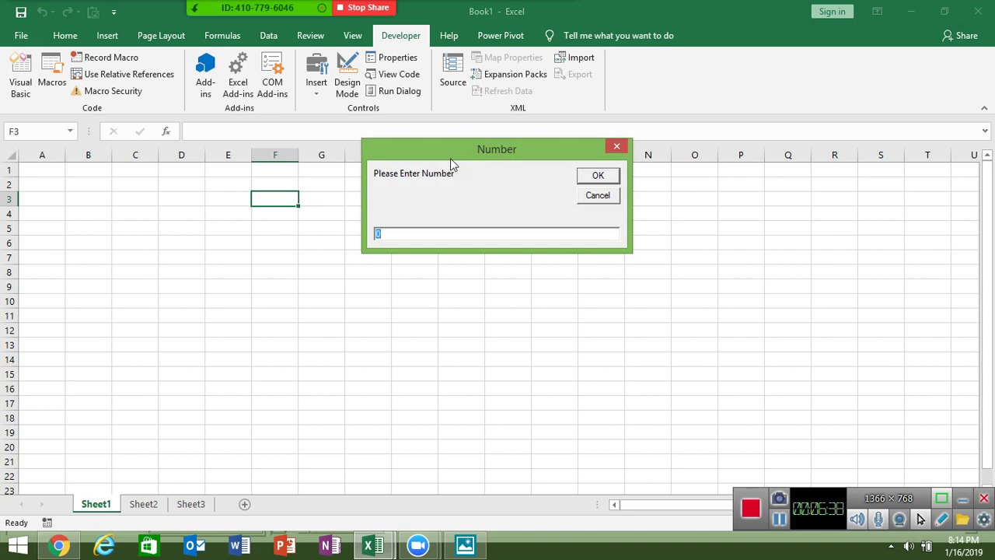
mouse_move(456, 155)
mouse_down()
mouse_move(170, 103)
mouse_move(264, 107)
mouse_up()
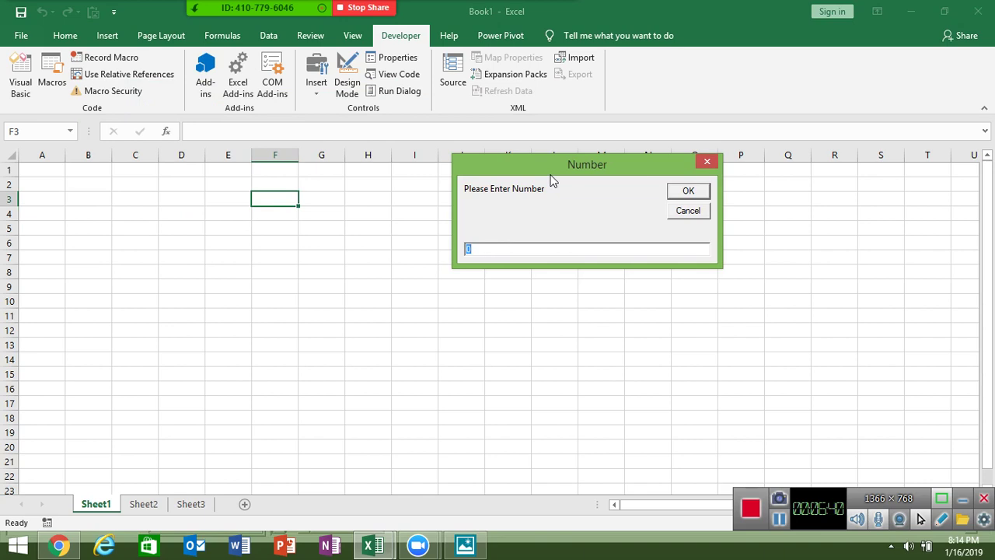
key(Escape)
click(465, 262)
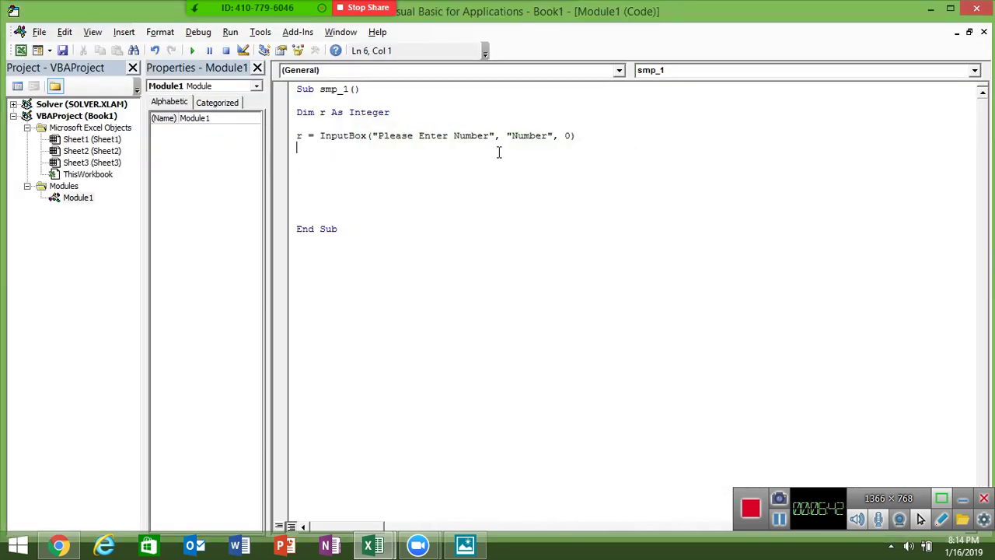
click(572, 138)
Step: Append position values 1050, 860 to the InputBox call and rerun smp_1
text(,)
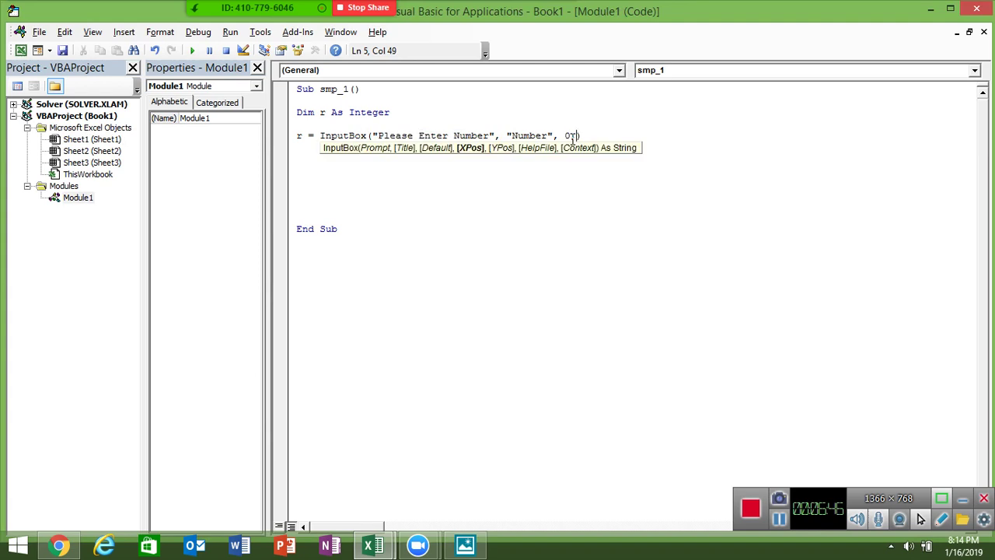
text(105)
text(0,)
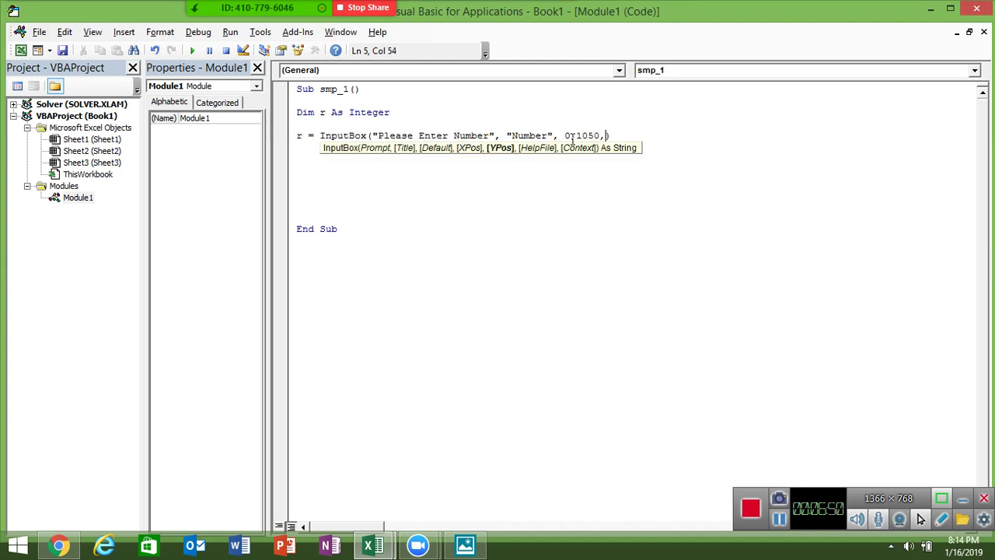
text(860)
click(541, 173)
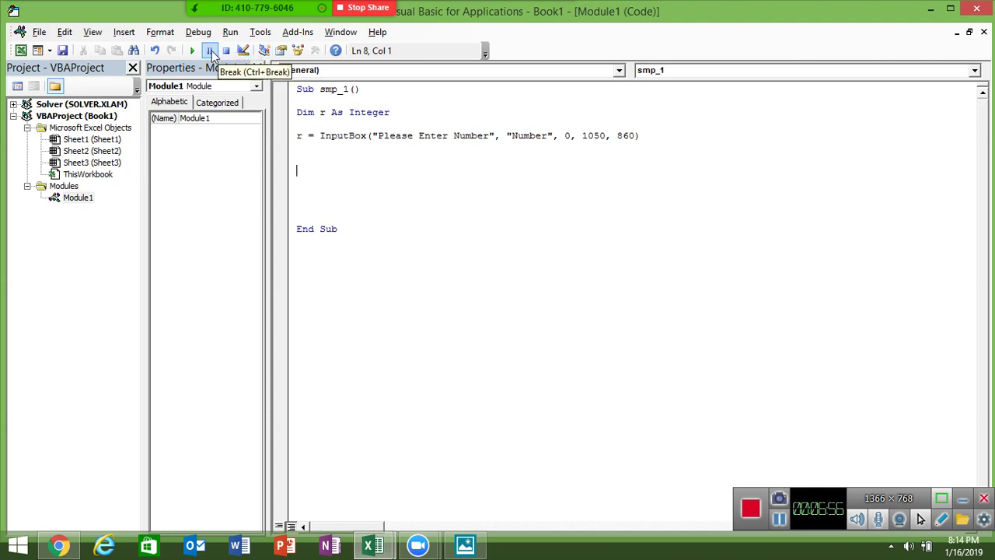
click(192, 50)
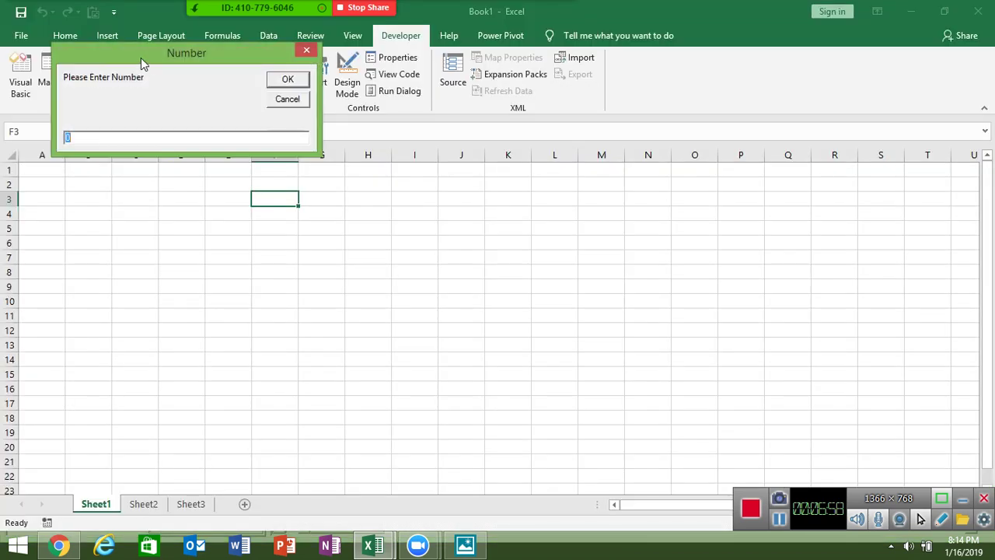
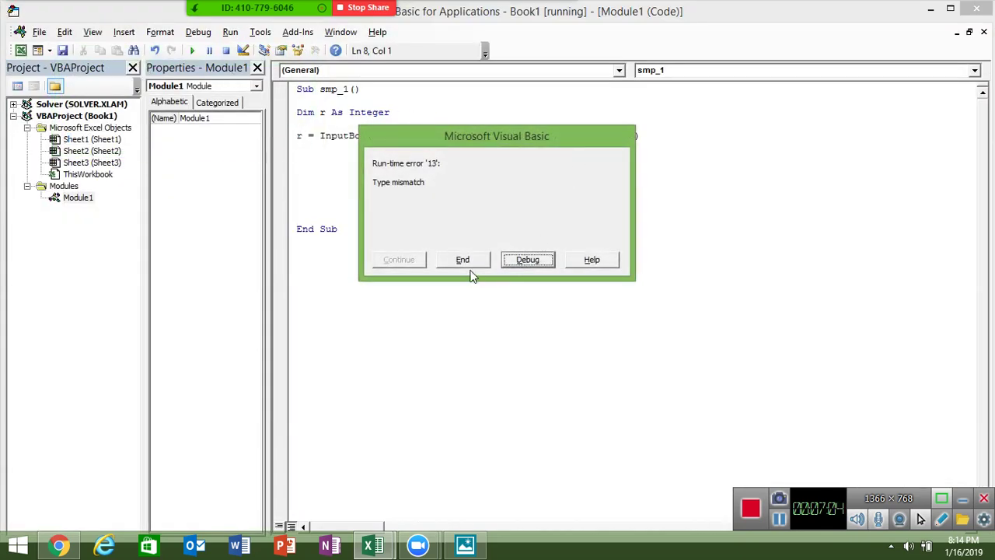
Step: Stop the macro and append a True argument after 860 in the InputBox call
click(469, 265)
key(BackSpace)
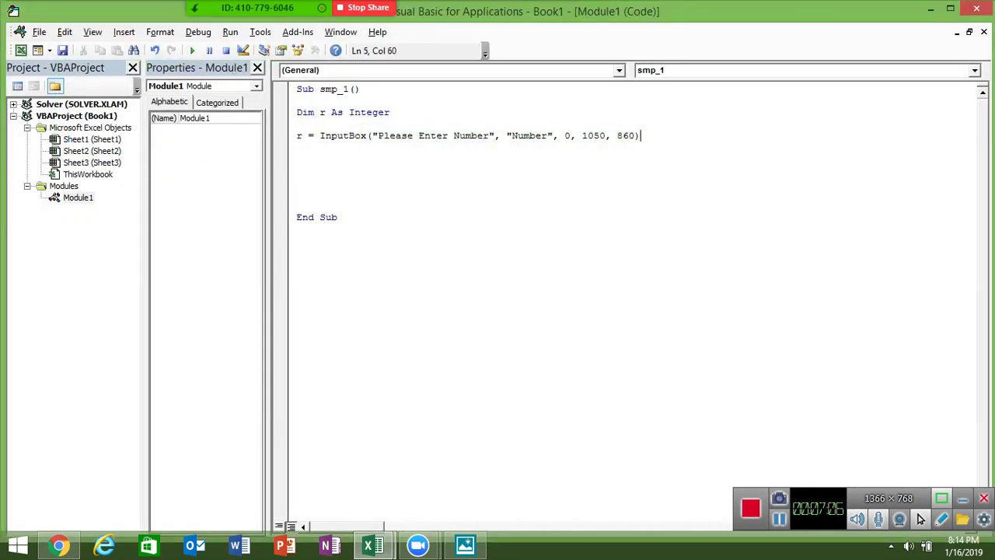
key(BackSpace)
text(,)
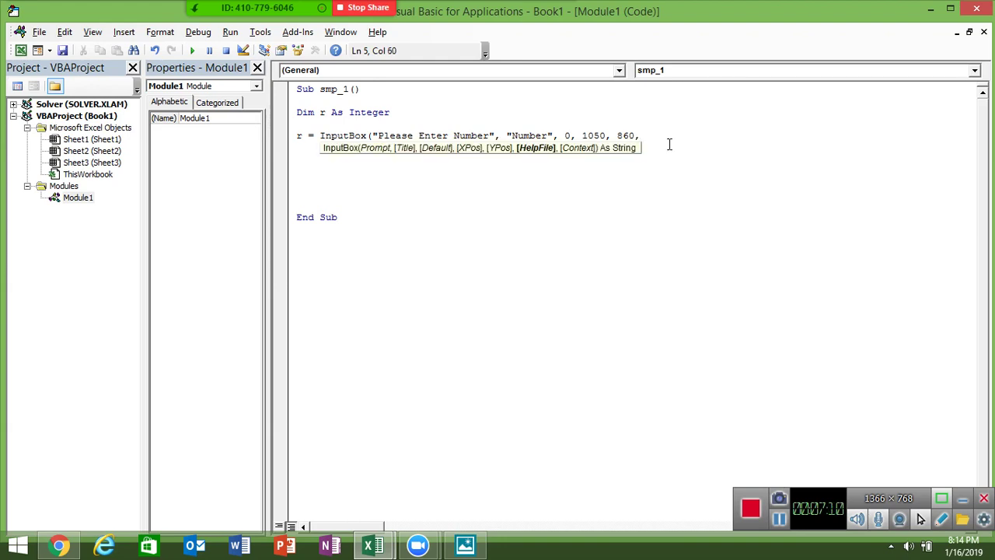
text(tr)
text(ye)
key(BackSpace)
key(BackSpace)
text(ue)
Step: Restore the closing parenthesis on the InputBox line and run the macro to test it
click(669, 199)
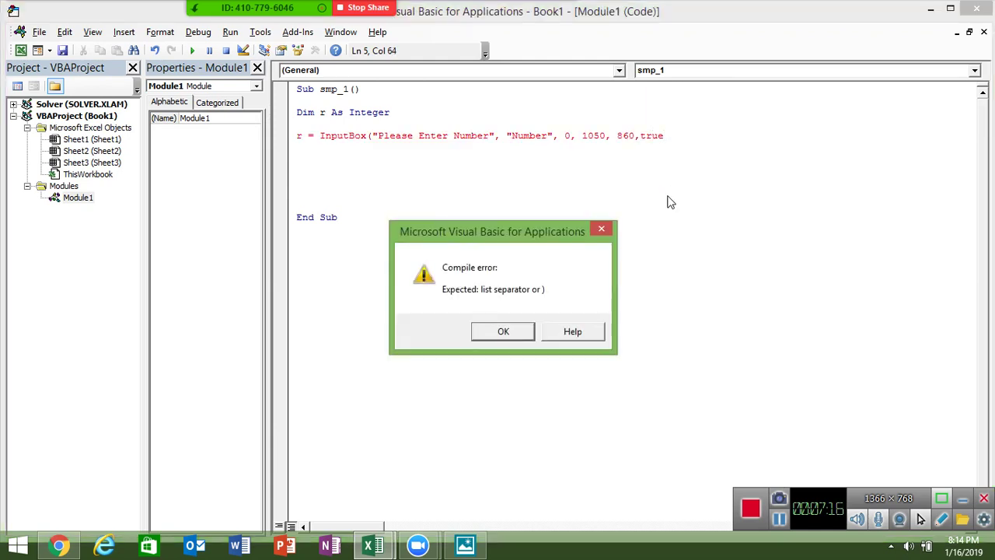
key(Return)
text())
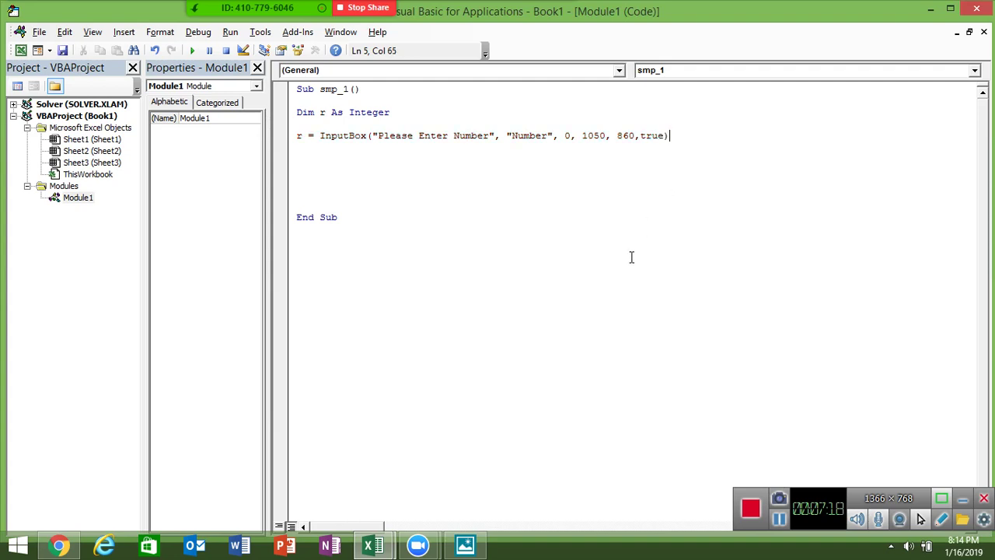
click(630, 253)
click(370, 164)
click(193, 50)
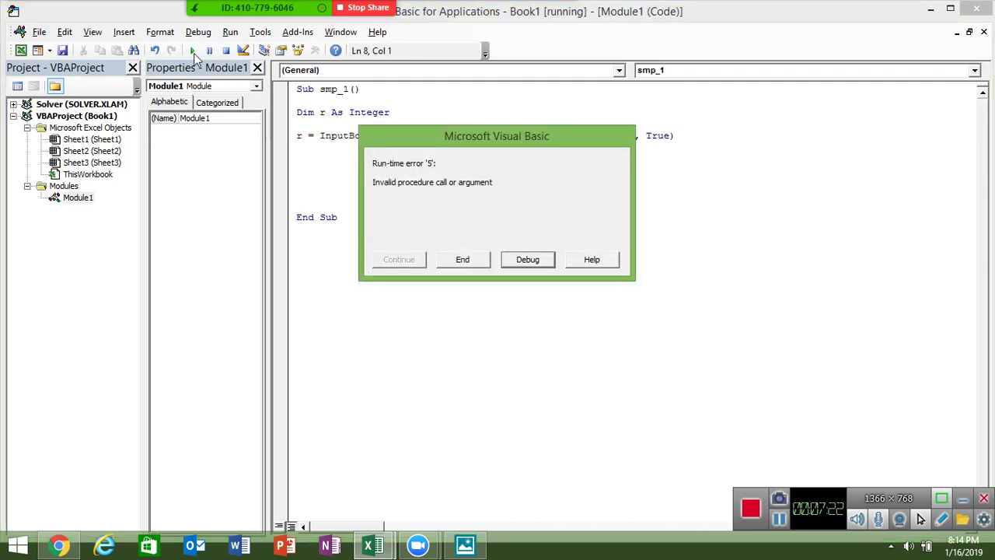
Step: Replace the True argument with "Help" and run the macro
click(473, 263)
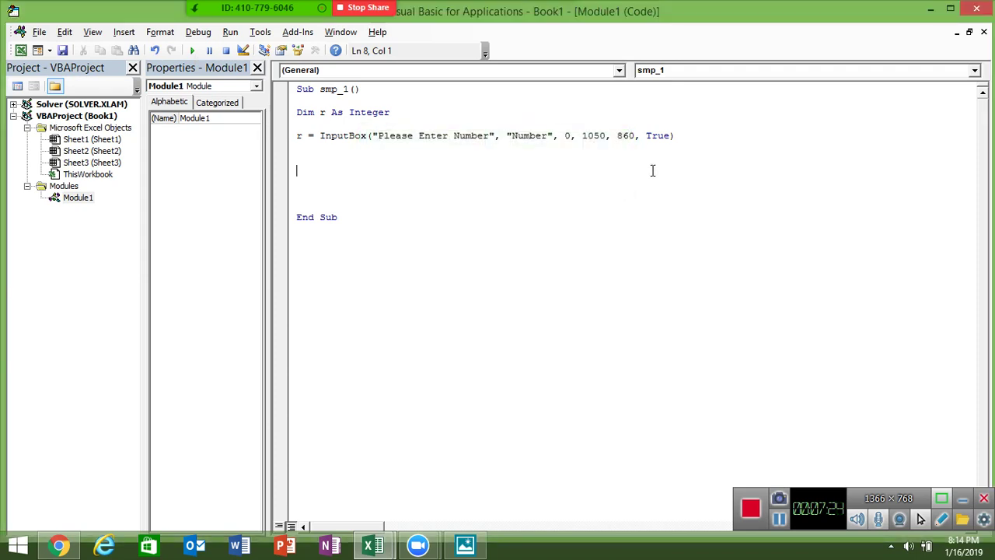
double_click(657, 137)
text(")
text(Hep)
key(BackSpace)
text(lp)
text(:)
key(BackSpace)
text(")
click(614, 186)
click(194, 53)
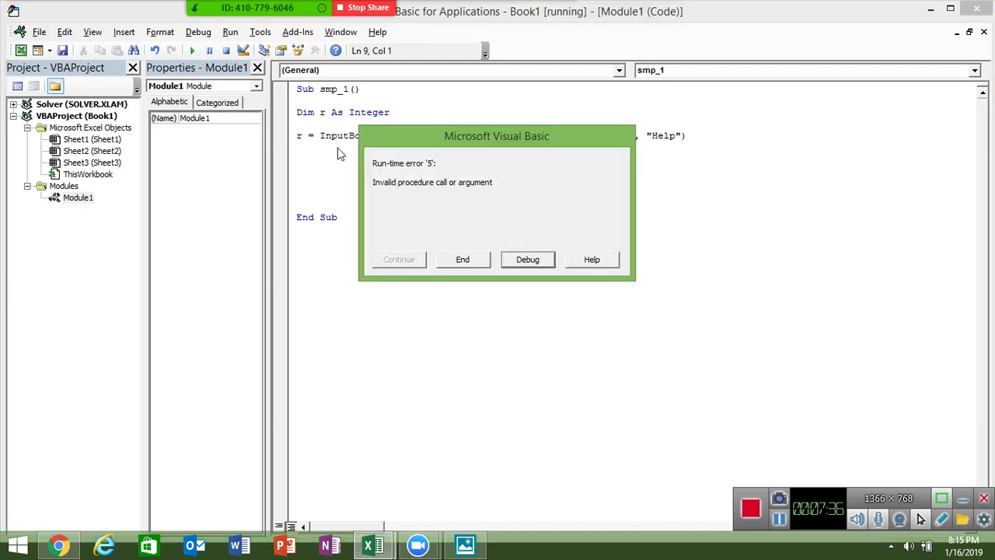
Step: After the invalid-argument error, delete the "Help" argument so the call ends at 860
click(473, 262)
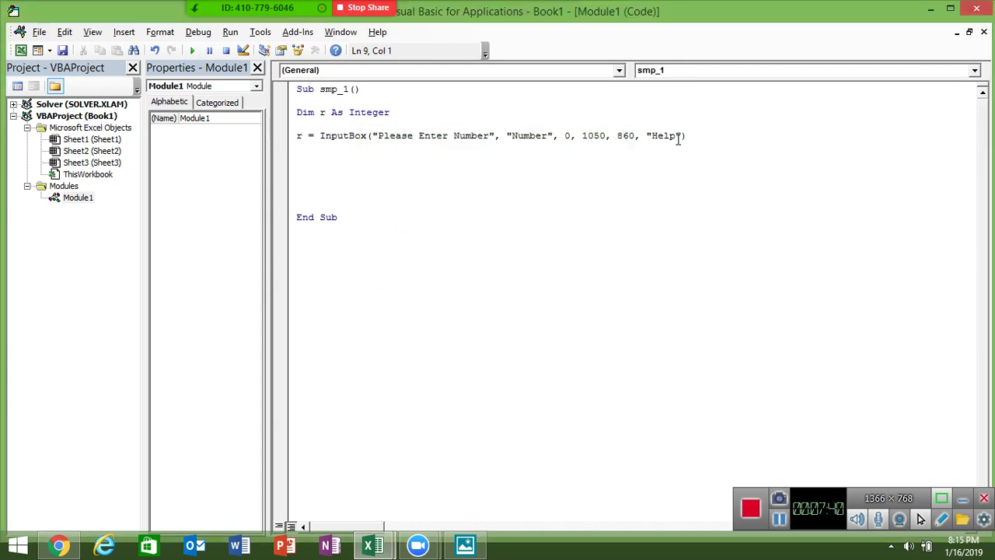
click(684, 136)
double_click(683, 137)
key(Left)
key(Delete)
key(BackSpace)
key(BackSpace)
key(BackSpace)
key(BackSpace)
key(BackSpace)
key(BackSpace)
key(BackSpace)
key(alt+F11)
Step: Preview DAVERAGE in the function list for cell K3 without inserting anything
click(522, 196)
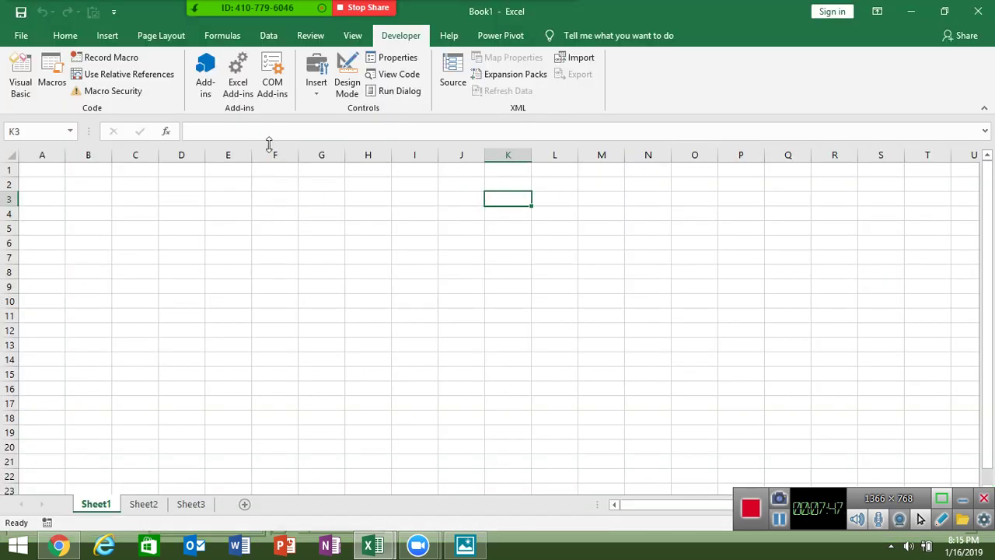
click(166, 132)
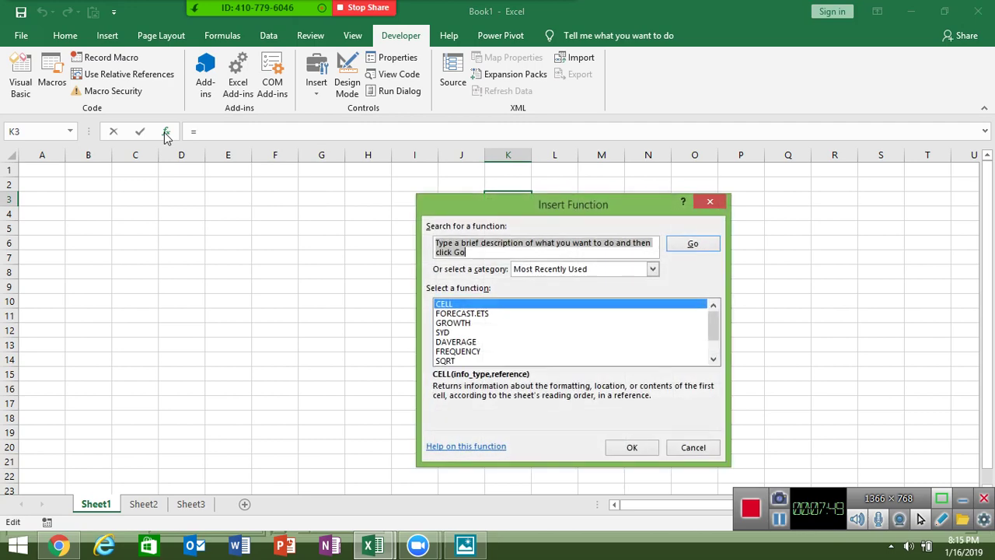
click(464, 343)
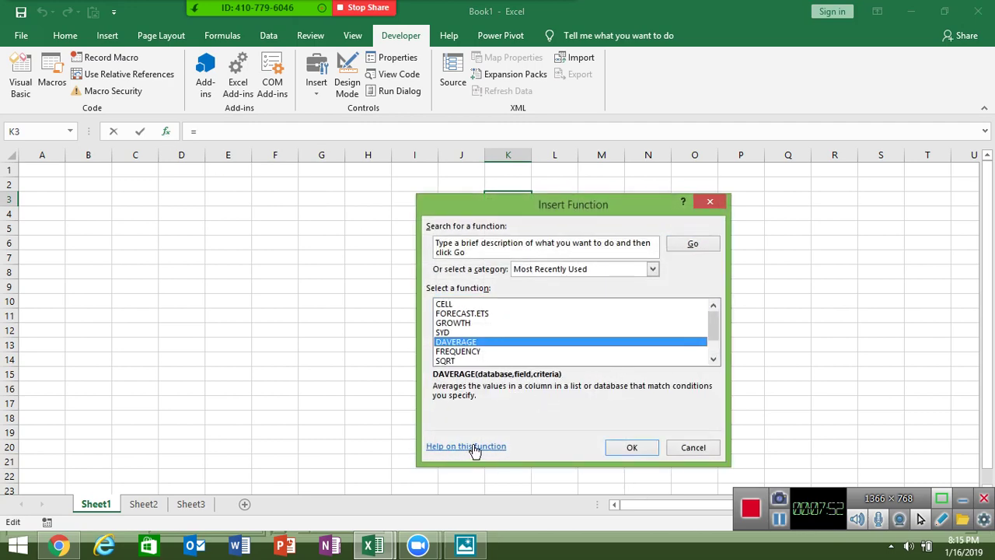
key(Escape)
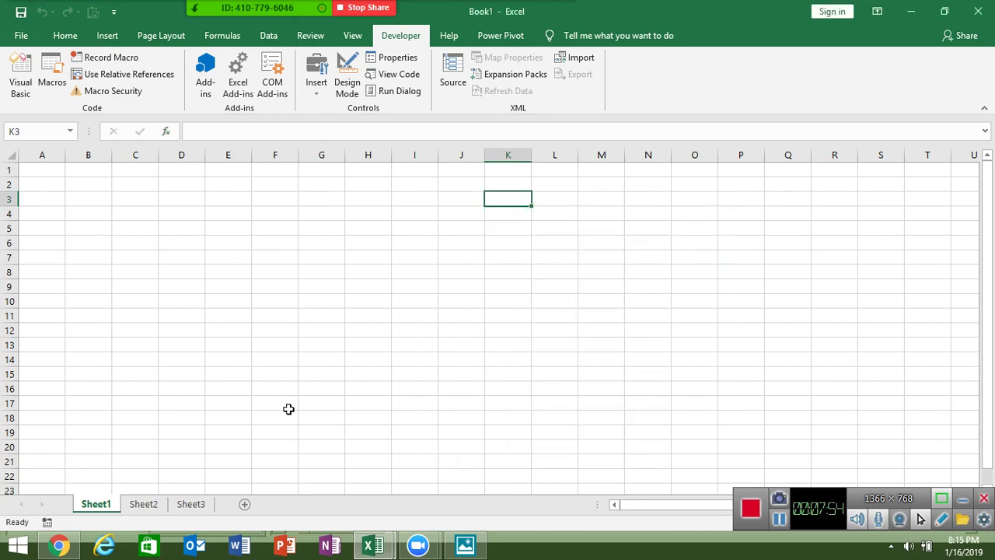
Step: Start deleting Sheet1 from its tab menu, cancel, and return to the VBA editor
click(95, 420)
right_click(93, 497)
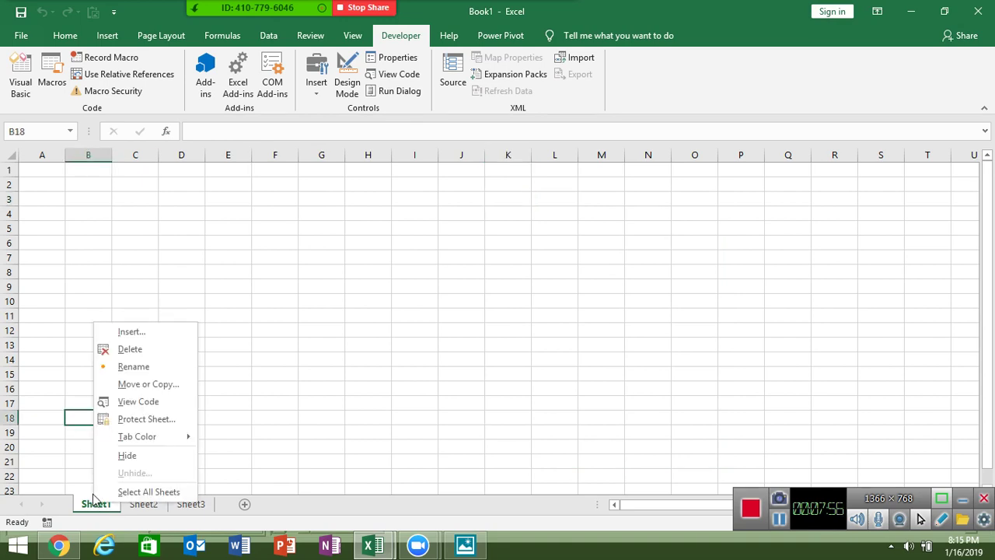
click(132, 349)
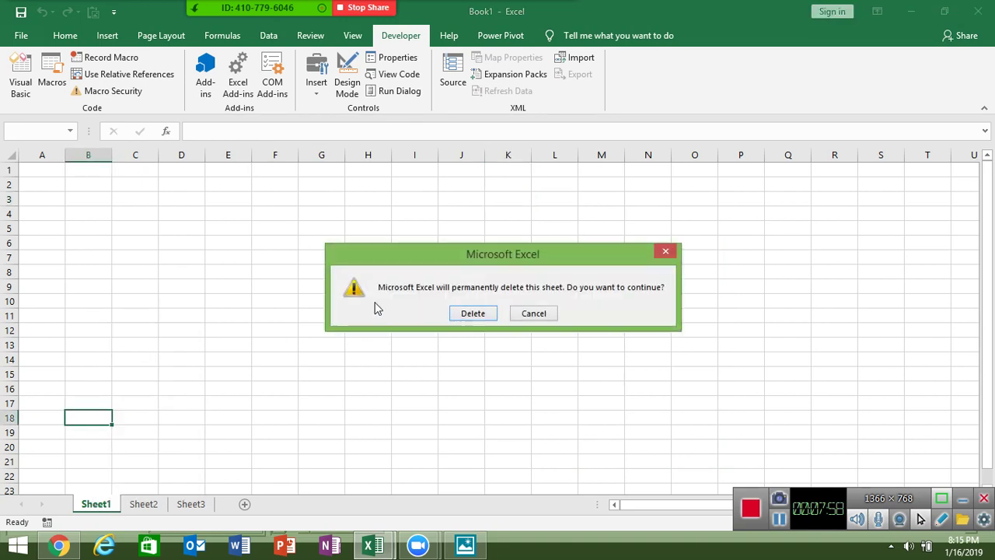
key(Escape)
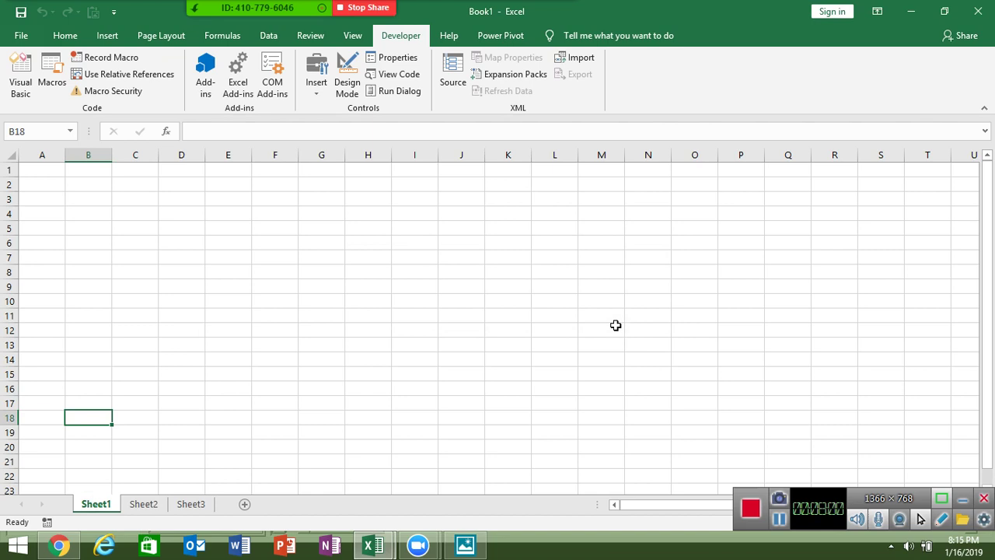
key(alt+F11)
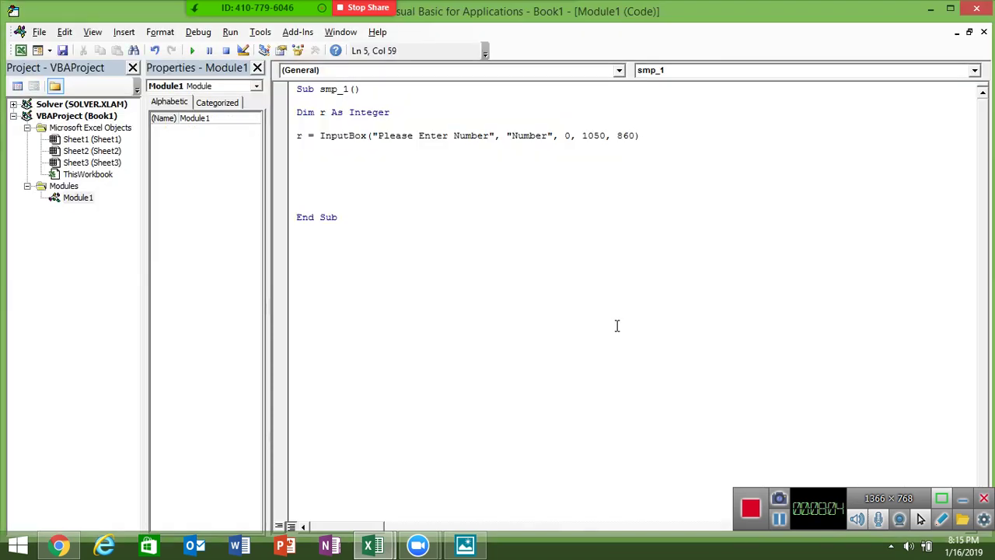
Step: Run smp_1, cancel the Number prompt, and end on the type mismatch error
click(546, 222)
click(412, 189)
click(351, 181)
click(192, 50)
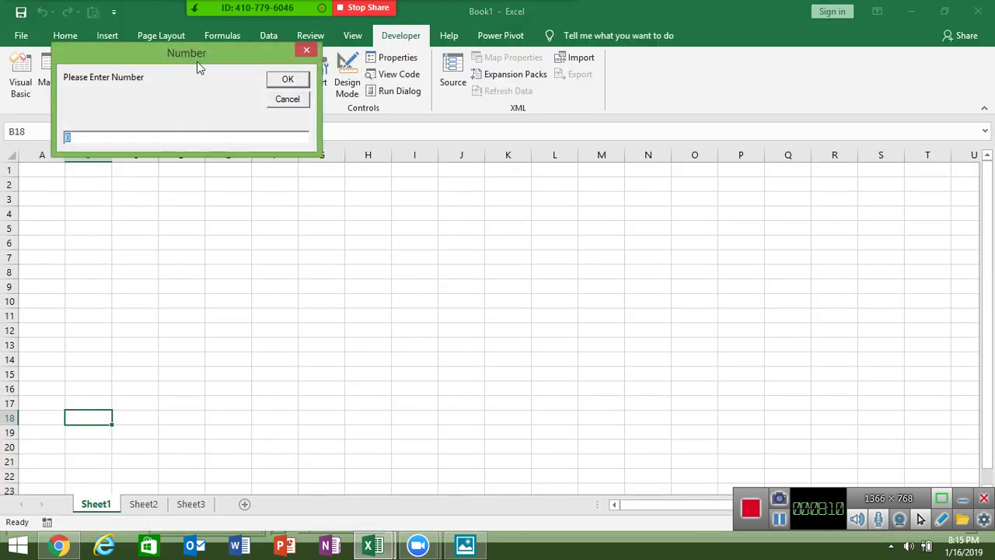
click(282, 100)
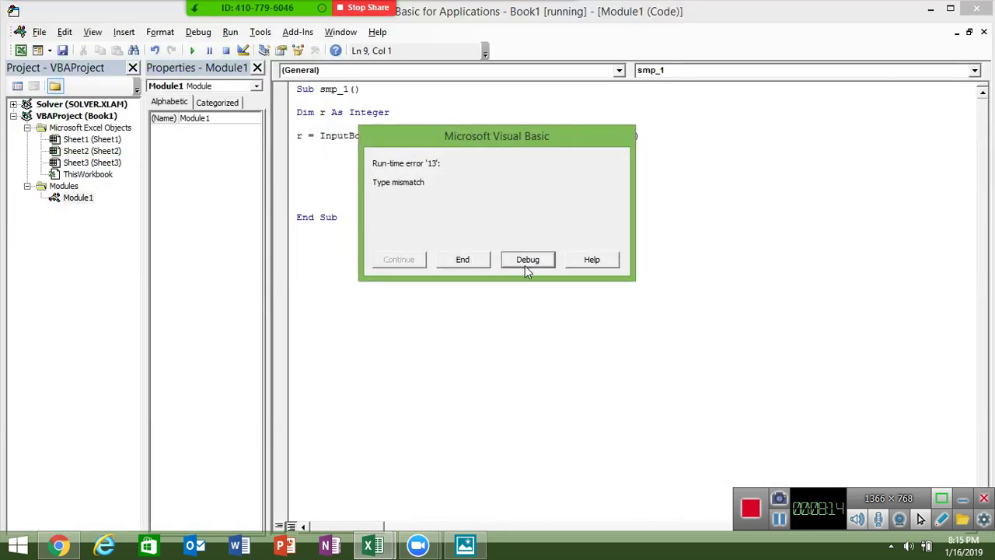
click(461, 264)
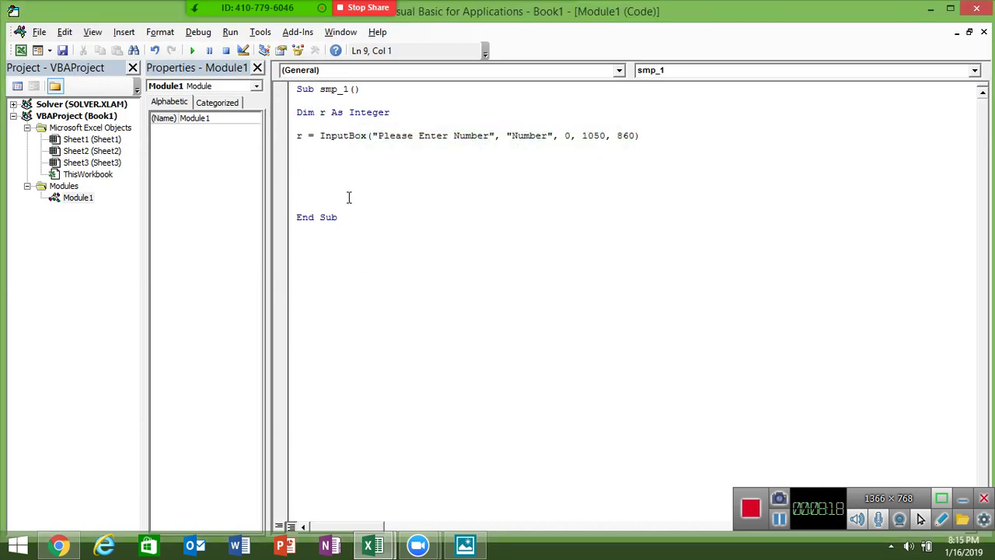
Step: Delete the empty lines before End Sub and switch back to the Excel workbook
click(307, 159)
key(Delete)
key(Delete)
key(Delete)
key(Delete)
key(Down)
key(Down)
key(alt+F11)
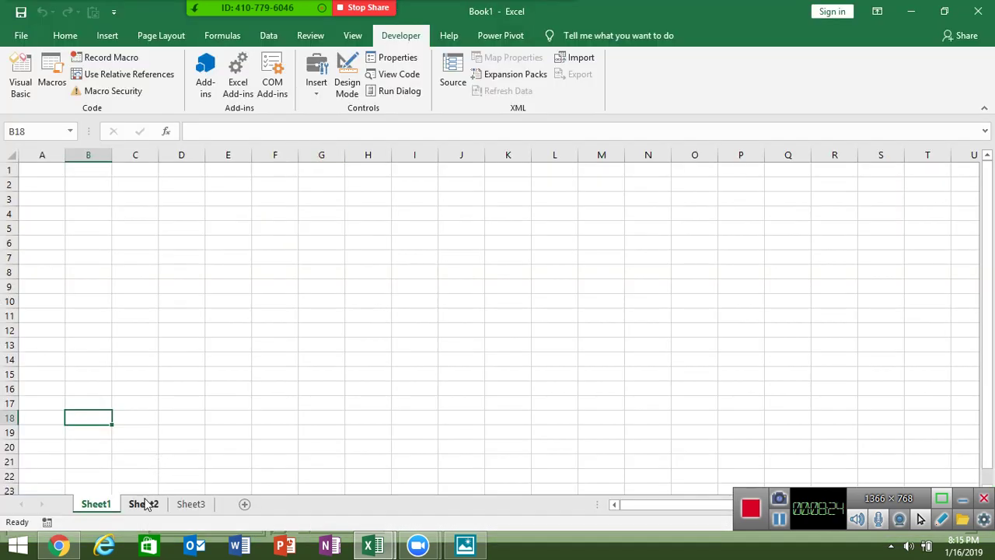
Step: On Sheet2, enter the headers Qn in A1 and Q in B1
click(145, 504)
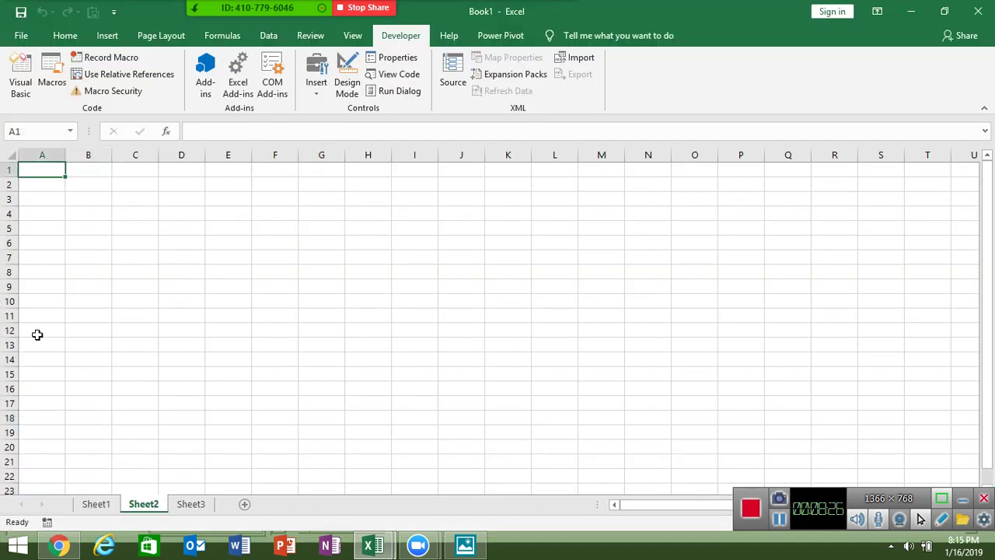
text(Q)
key(Tab)
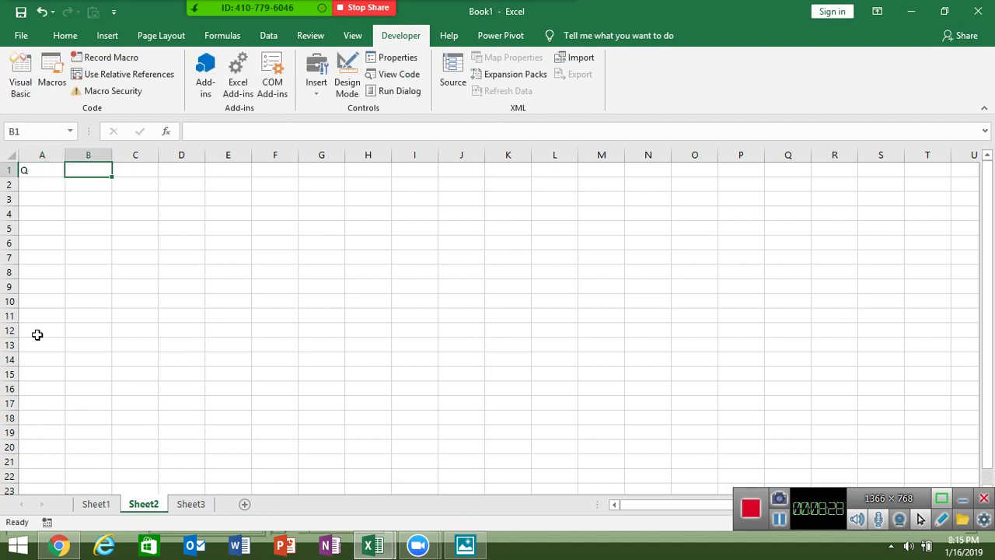
key(Left)
text(Q)
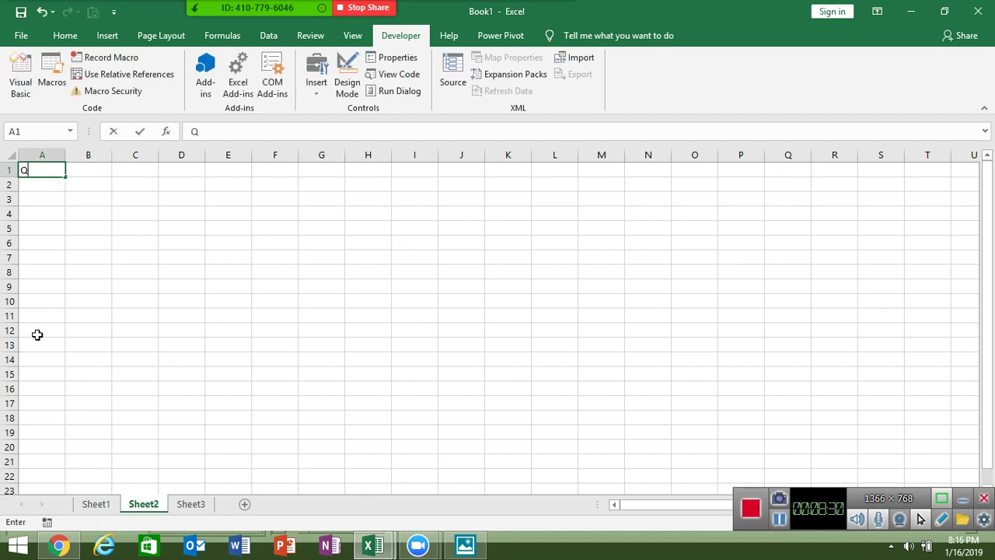
text(n)
key(Tab)
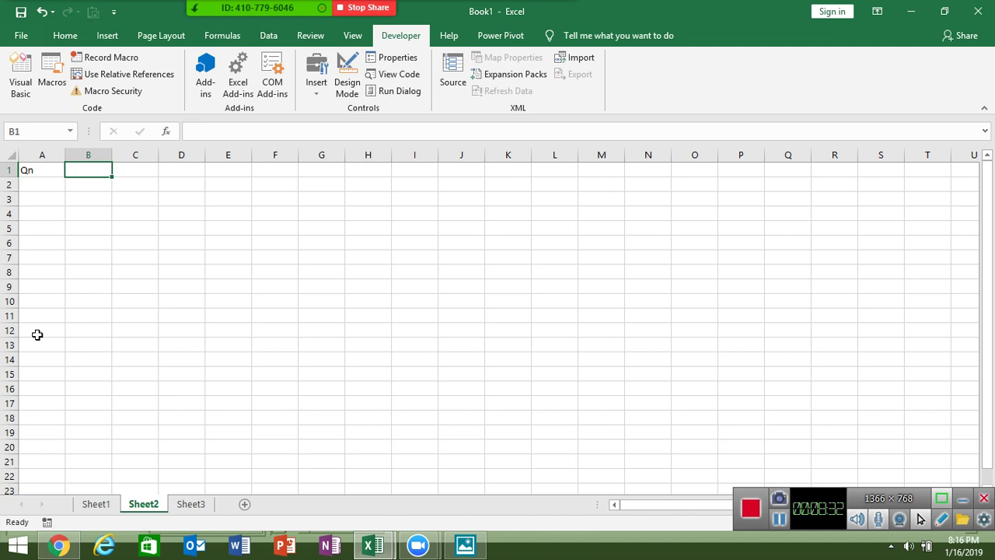
text(Q)
key(Tab)
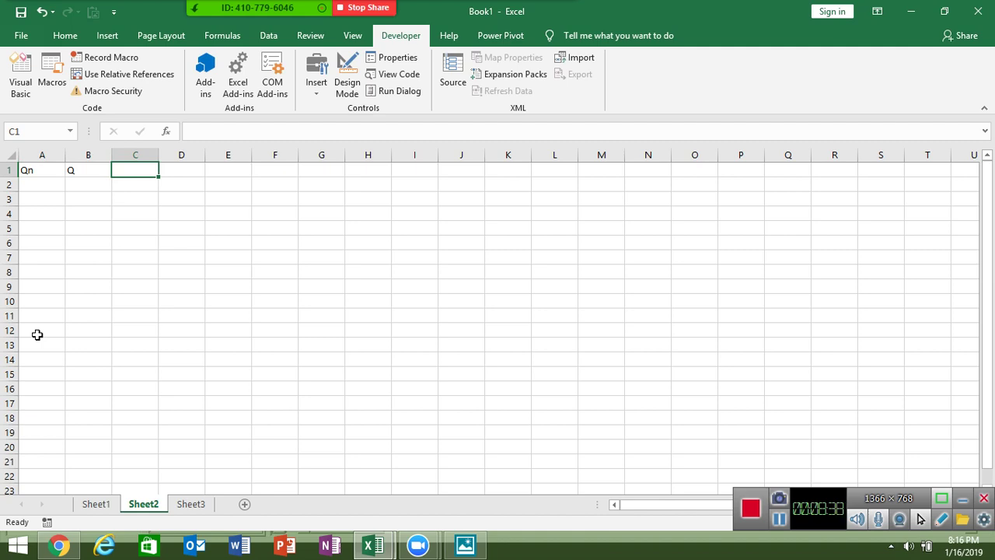
Step: Enter the headers Op-1, P-2 and P3 in C1:E1
text(Qn)
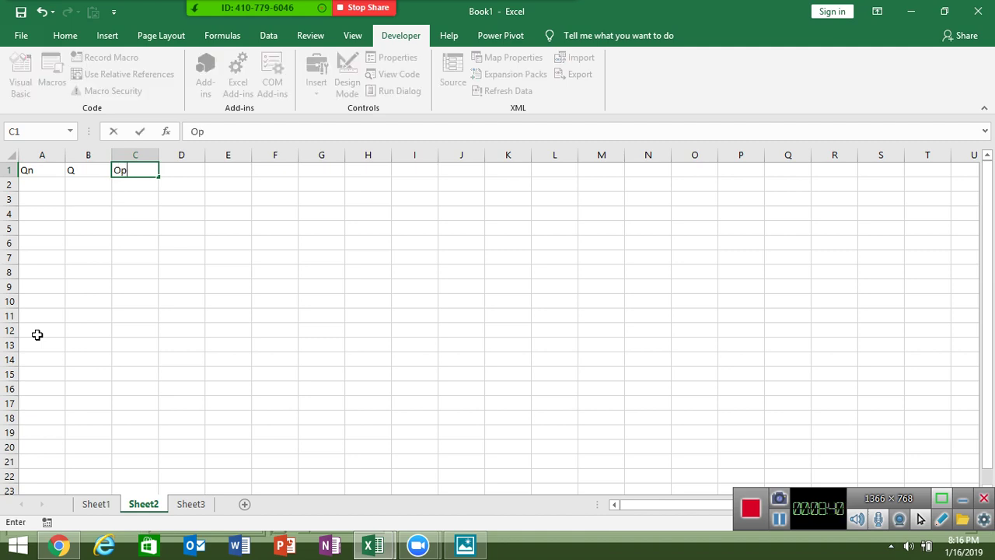
text(t)
key(BackSpace)
key(BackSpace)
key(BackSpace)
text(Op-1)
key(Tab)
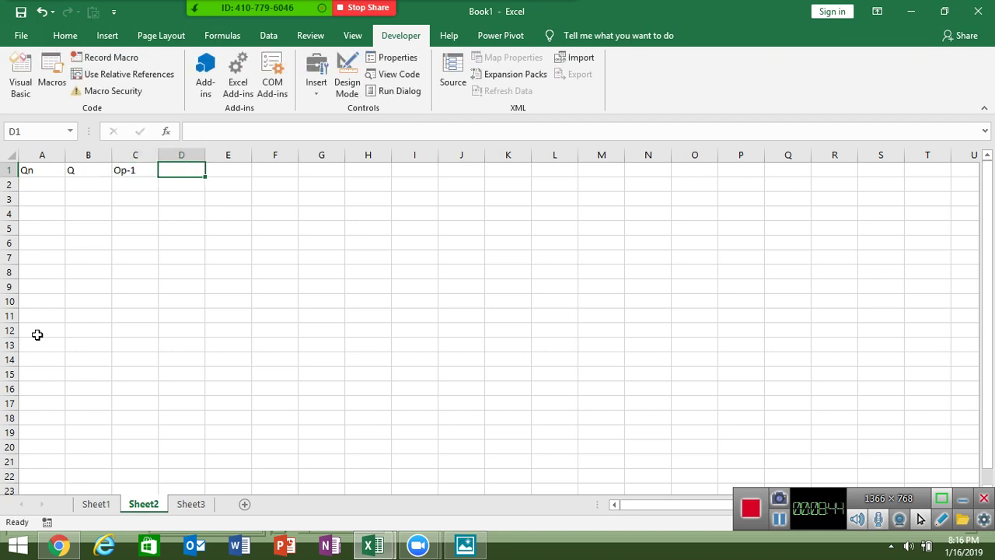
text(P-)
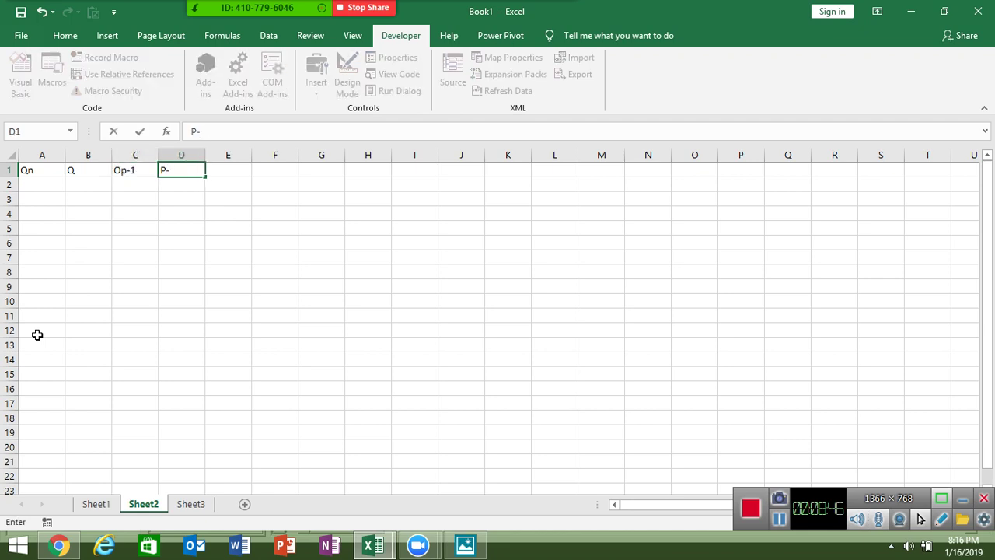
text(2)
key(Tab)
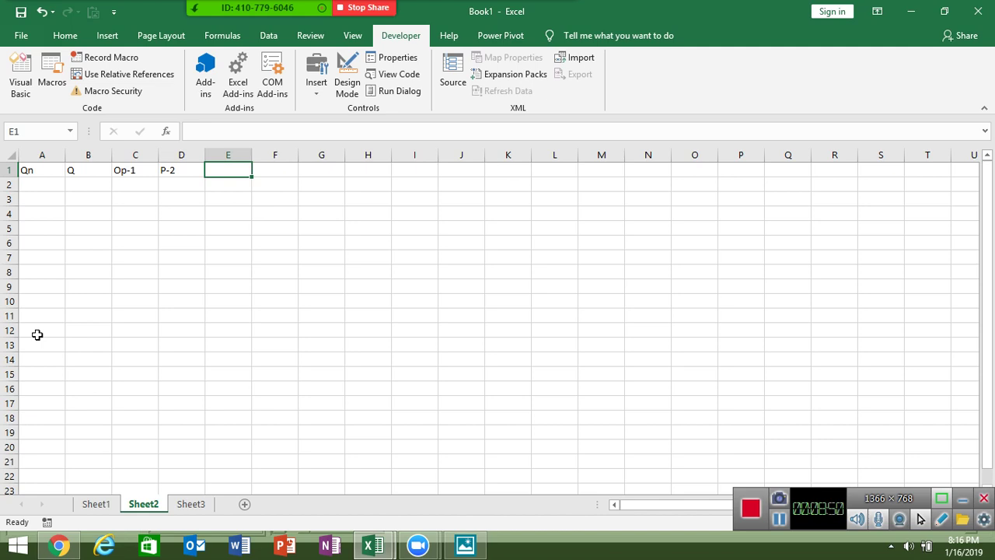
text(P3)
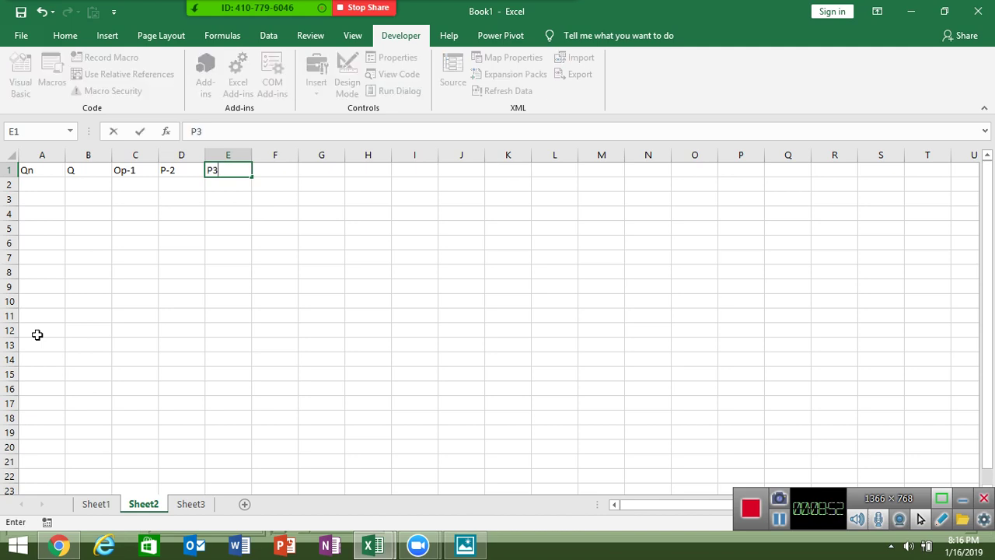
key(Return)
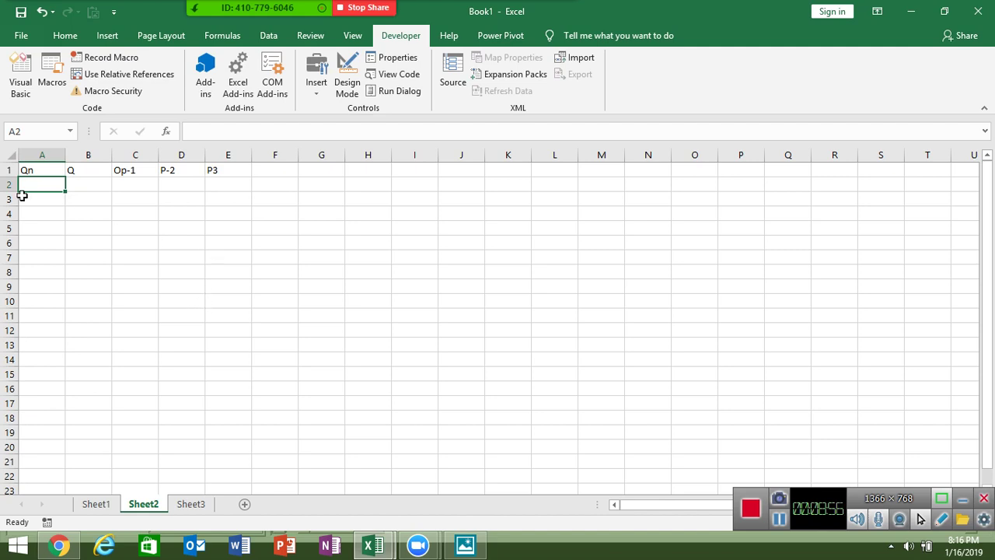
Step: Enter question number 1 and 'What is Lelest Excel Release ?' in A2:B2
text(1)
key(Tab)
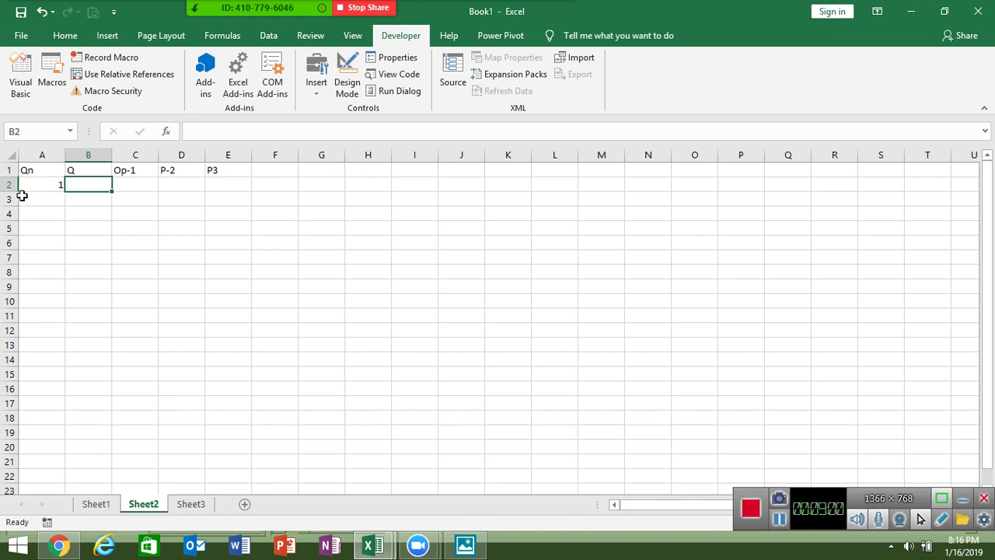
text(Wh)
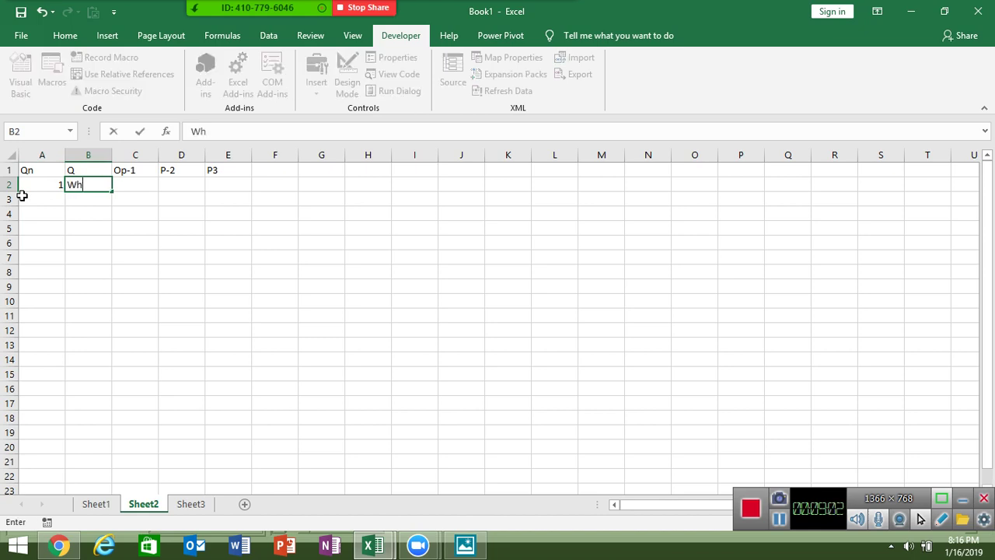
text(at is L)
text(elest)
text( Excel)
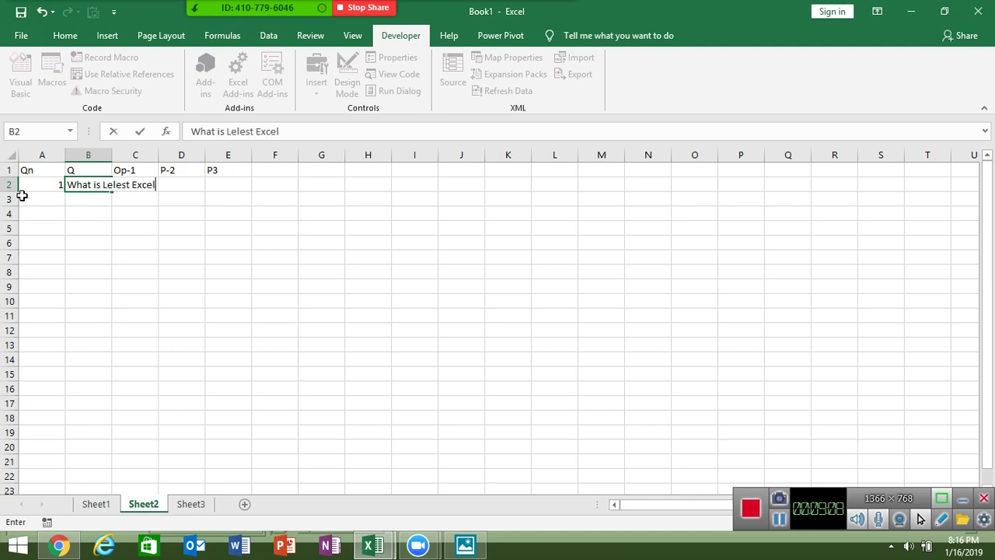
text( V)
key(BackSpace)
text(Re)
text(lease)
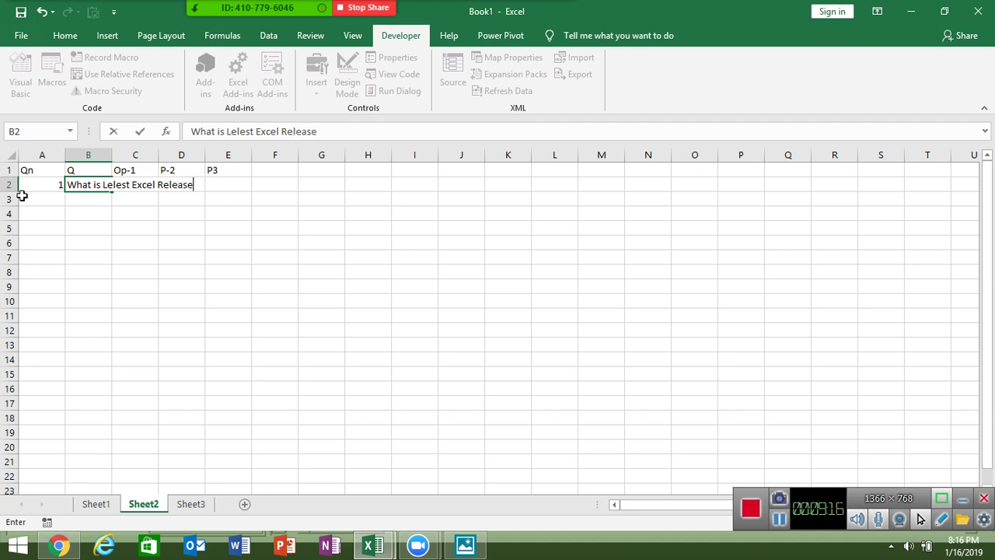
text( ")
text(?)
key(Tab)
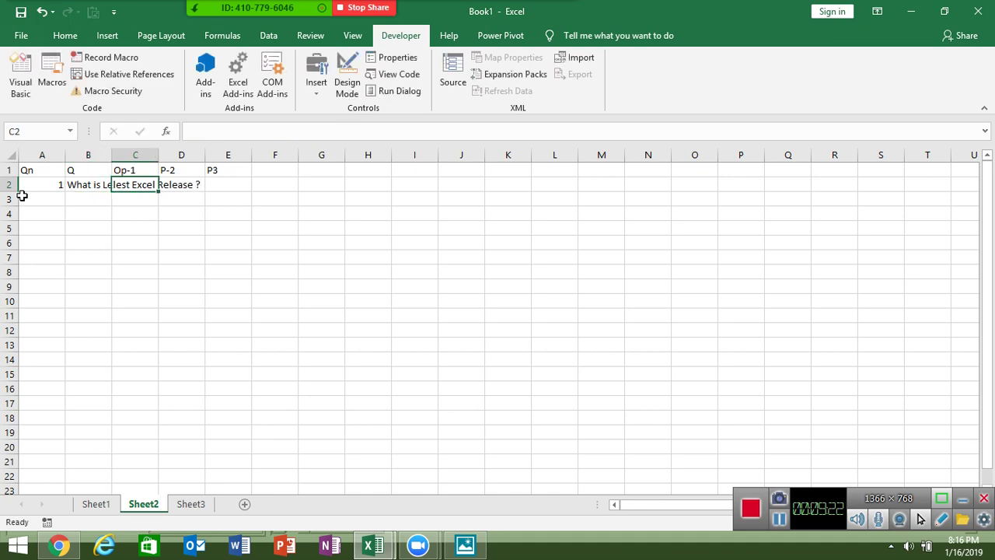
Step: Add options 2007, 2016 and 2019 in C2:E2, and number row 3 as 2
text(2007)
key(Tab)
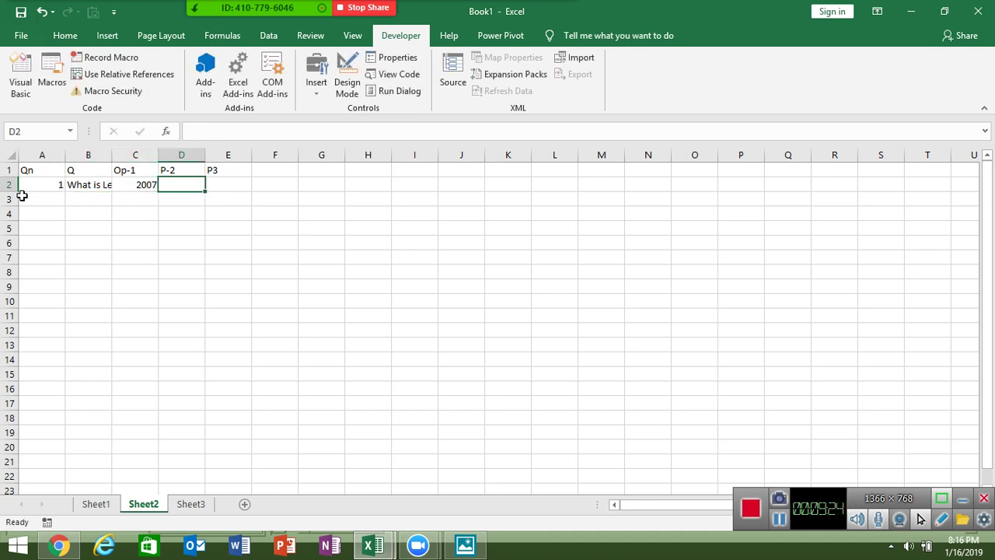
text(2016)
key(Tab)
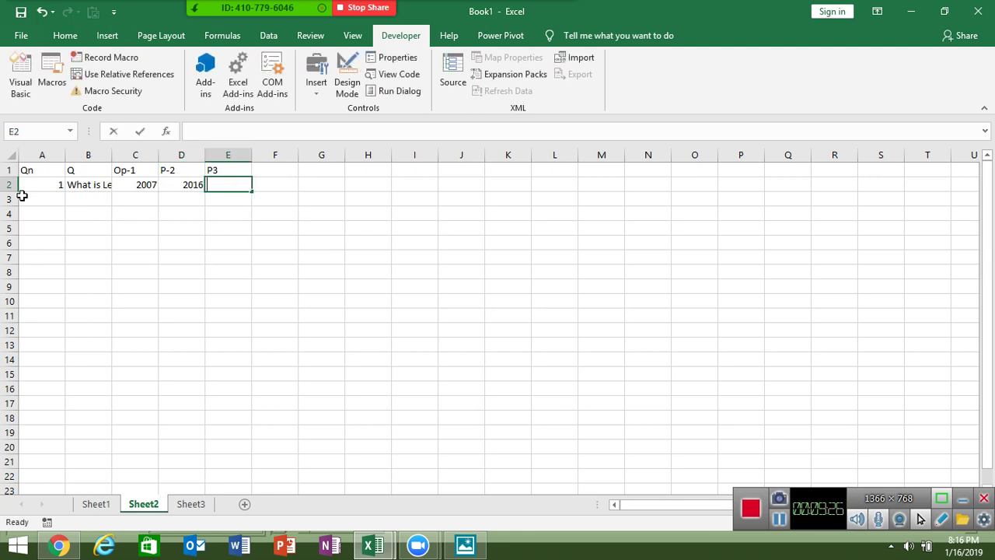
text(2019)
key(Return)
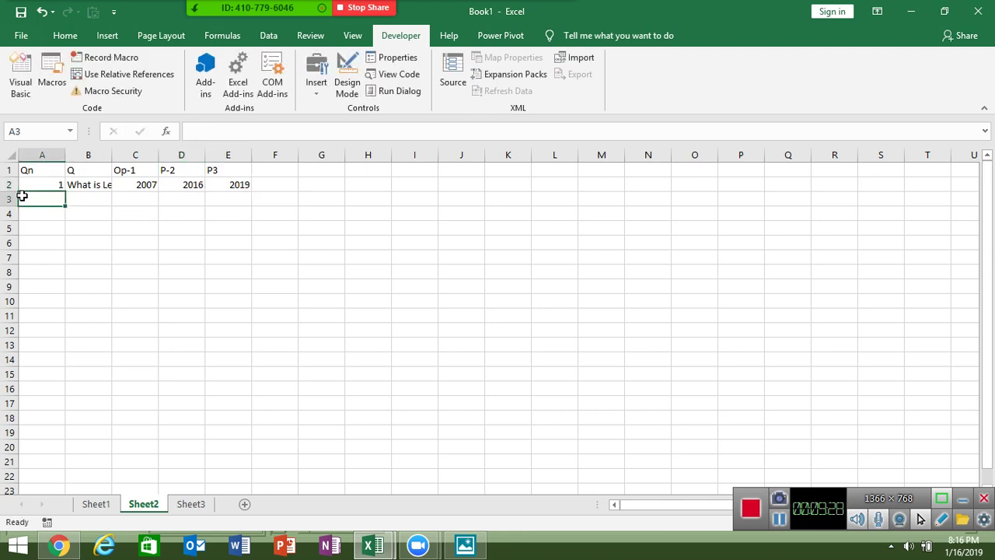
text(2)
key(Tab)
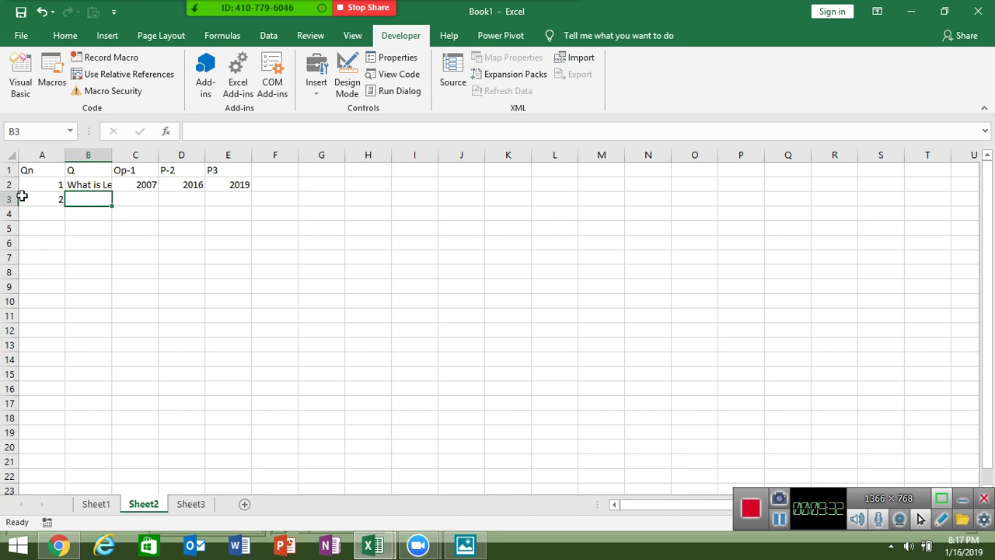
Step: Enter 'How many Total Row in Sheet ?' in B3 with options 8M, 5M and 10M
text(Wha)
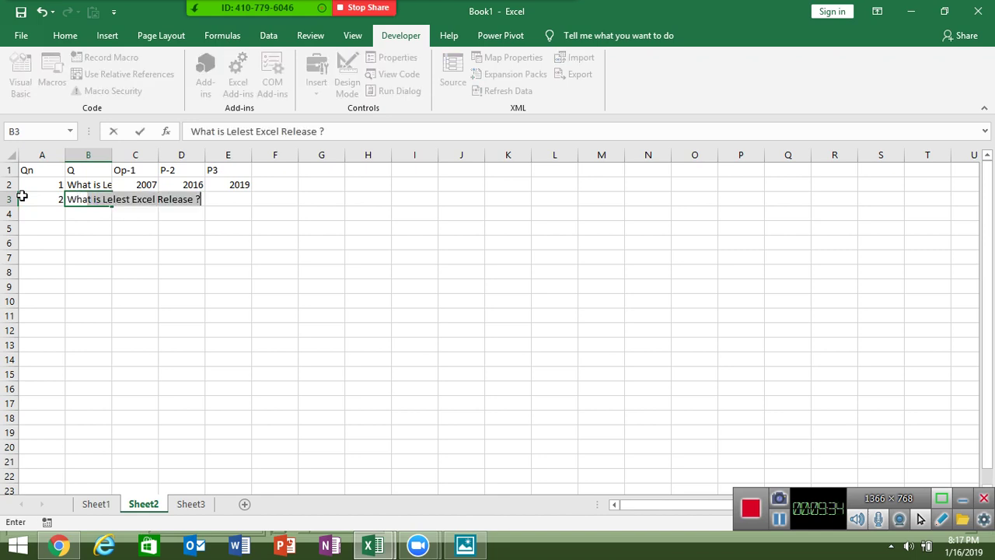
key(BackSpace)
key(BackSpace)
key(BackSpace)
key(BackSpace)
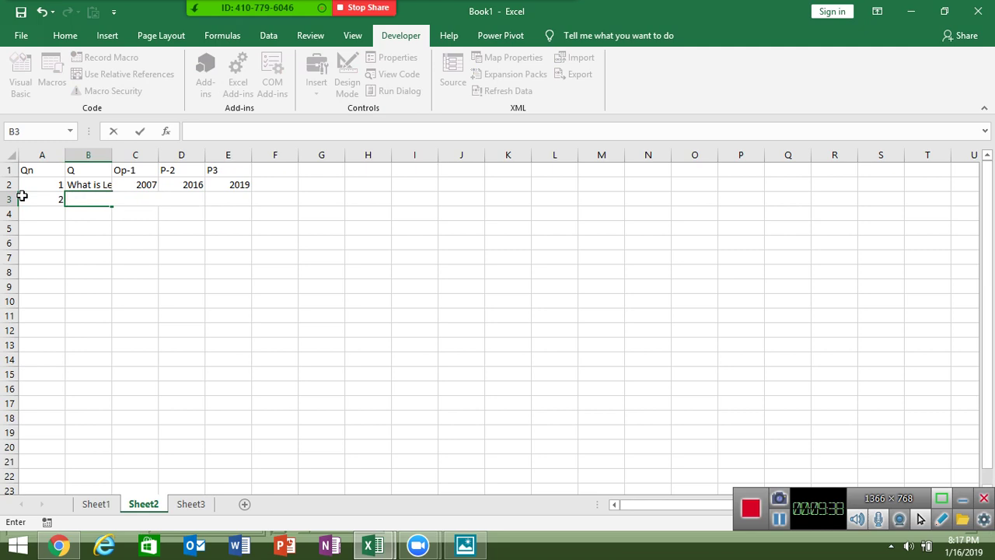
text(How m)
text(any )
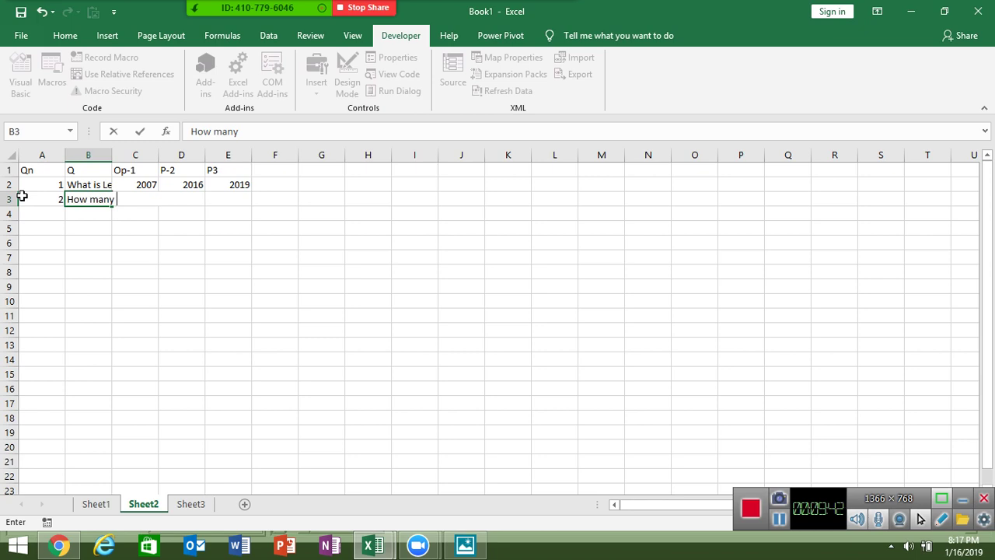
text(Total)
key(BackSpace)
text(Ro)
text(w in)
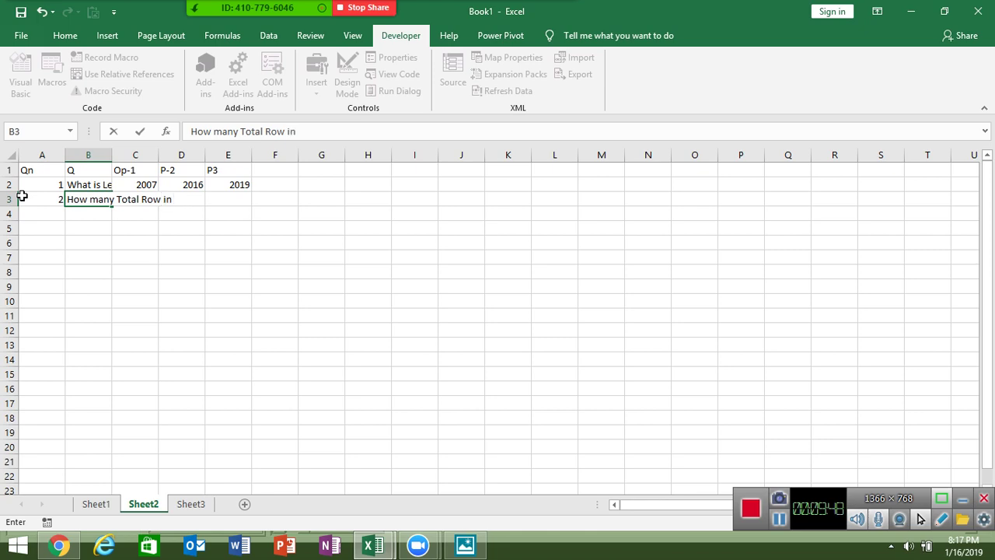
text( Sheet ?)
key(Tab)
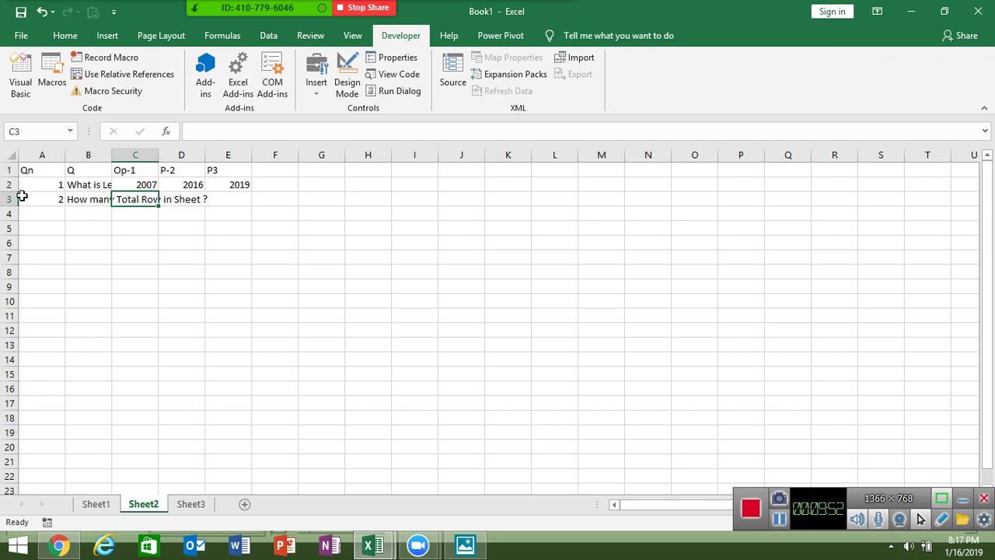
text(8)
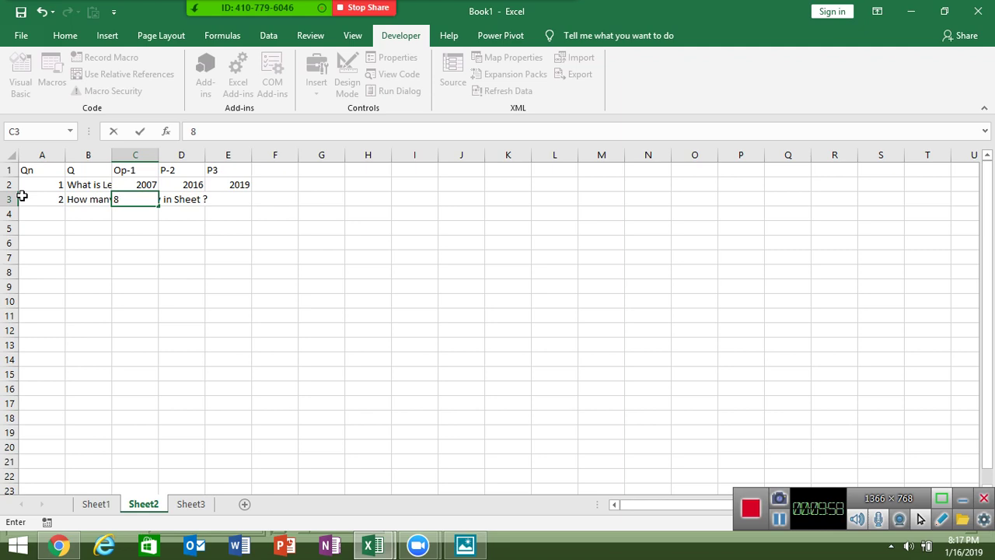
text(M)
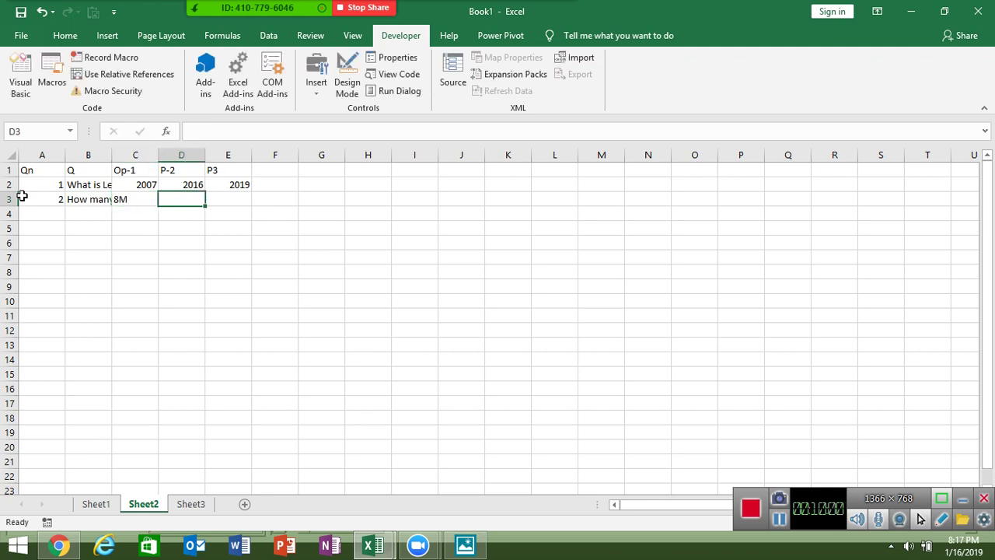
text(5M)
key(Tab)
text(10M)
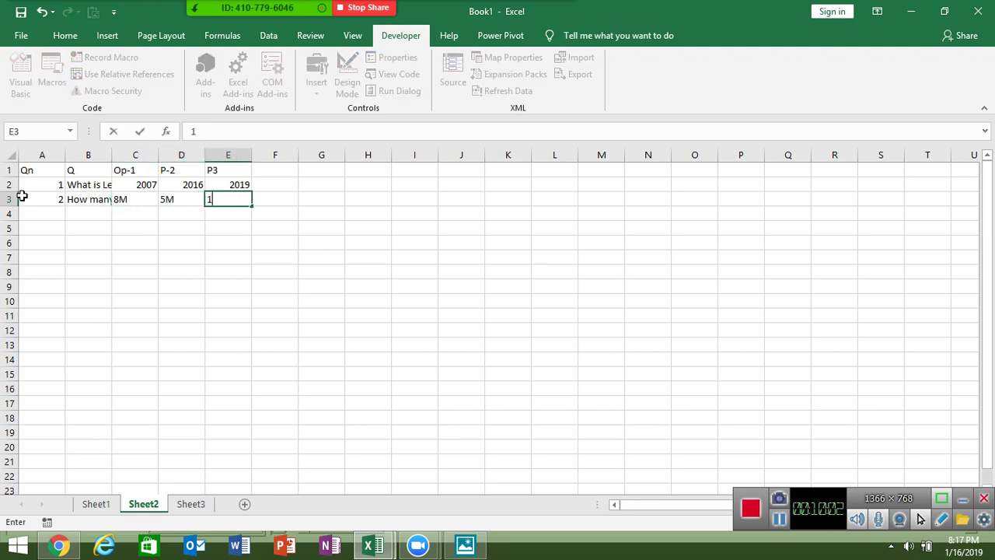
key(Return)
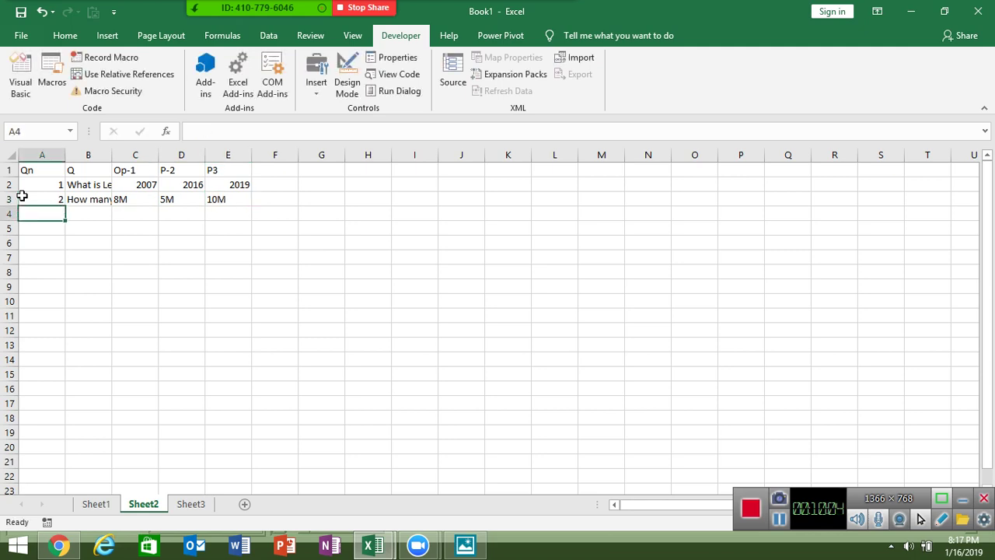
Step: Enter question number 3 and 'What is Mcros File Ext ?' in A4:B4
text(3)
key(Tab)
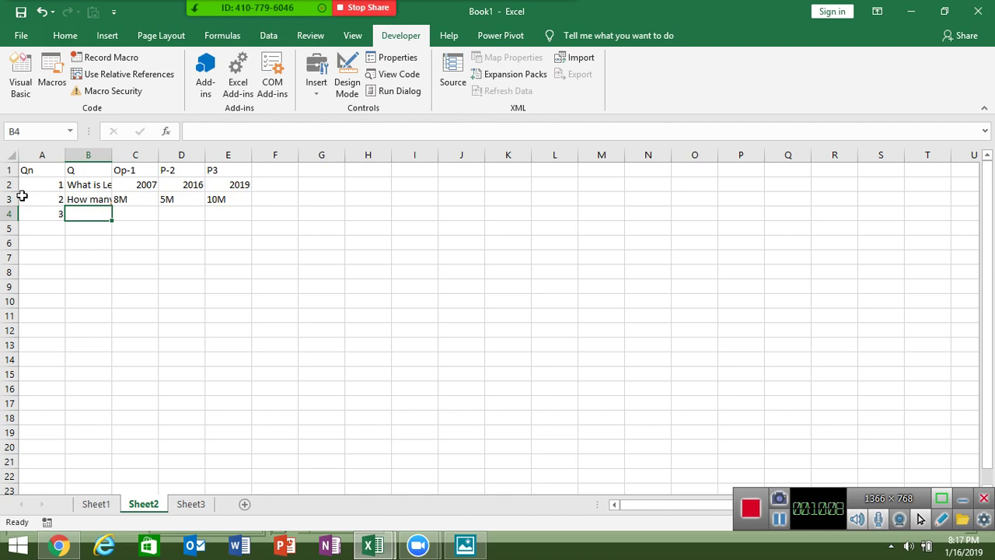
text(Wh)
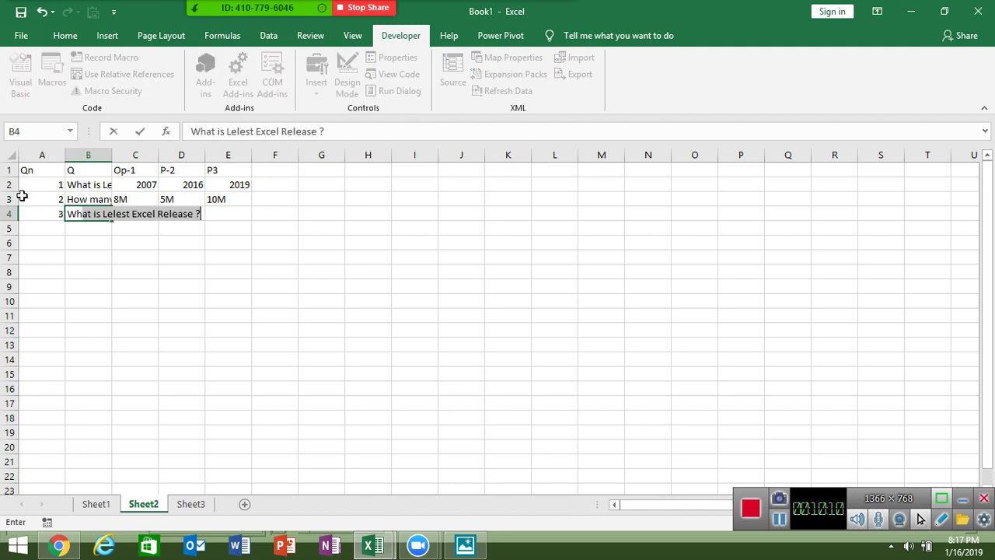
text(at i)
key(BackSpace)
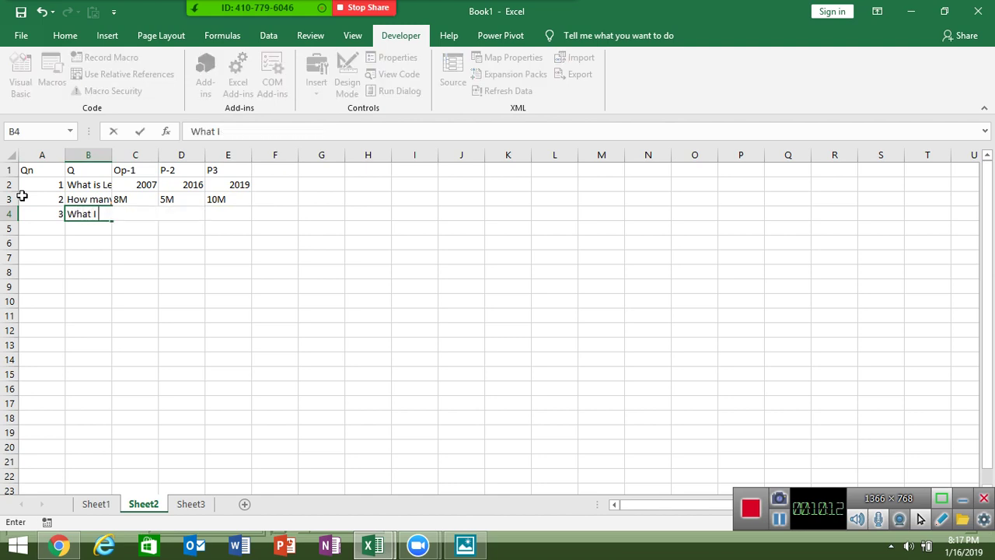
key(BackSpace)
text(is)
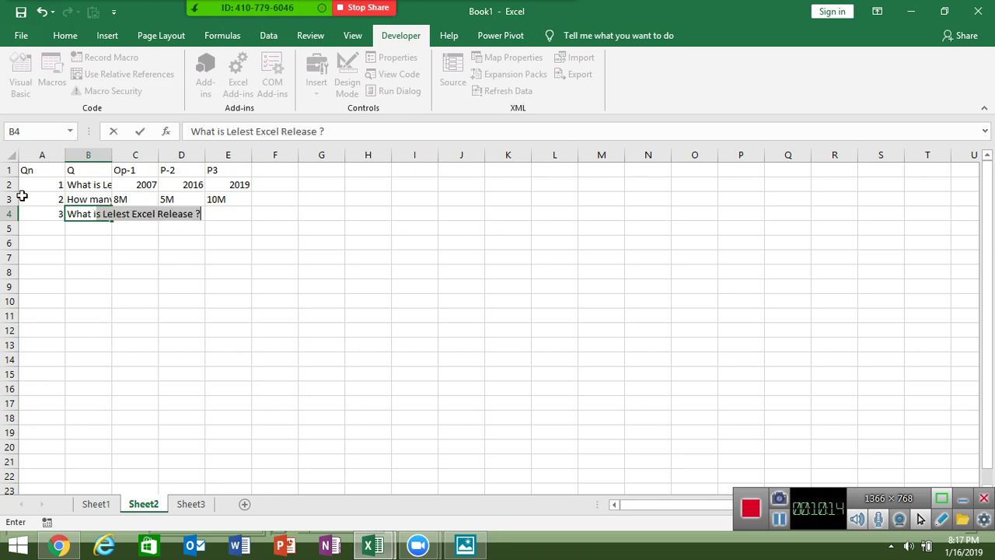
key(BackSpace)
text(s )
text(l)
key(BackSpace)
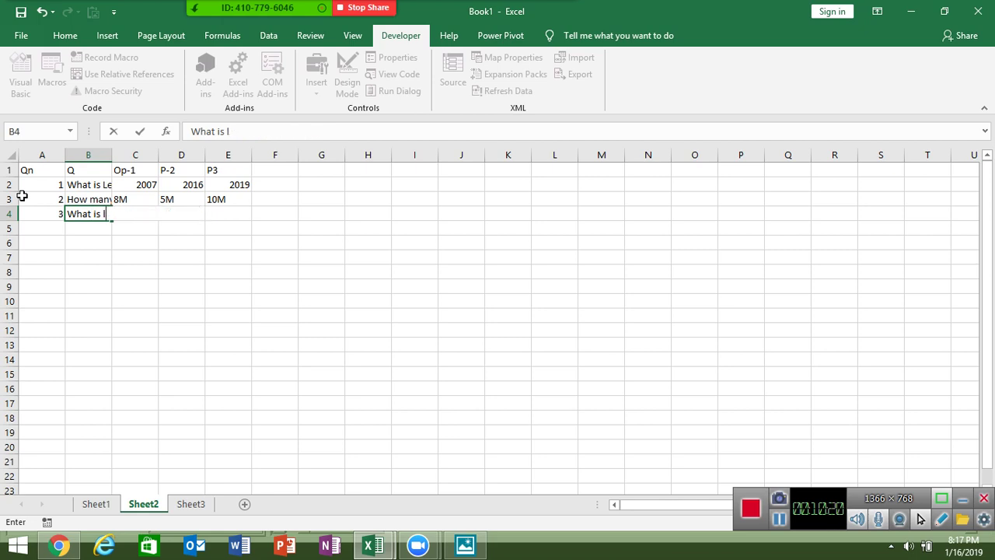
key(BackSpace)
text(X)
key(BackSpace)
text(Mc)
text(ros Fie)
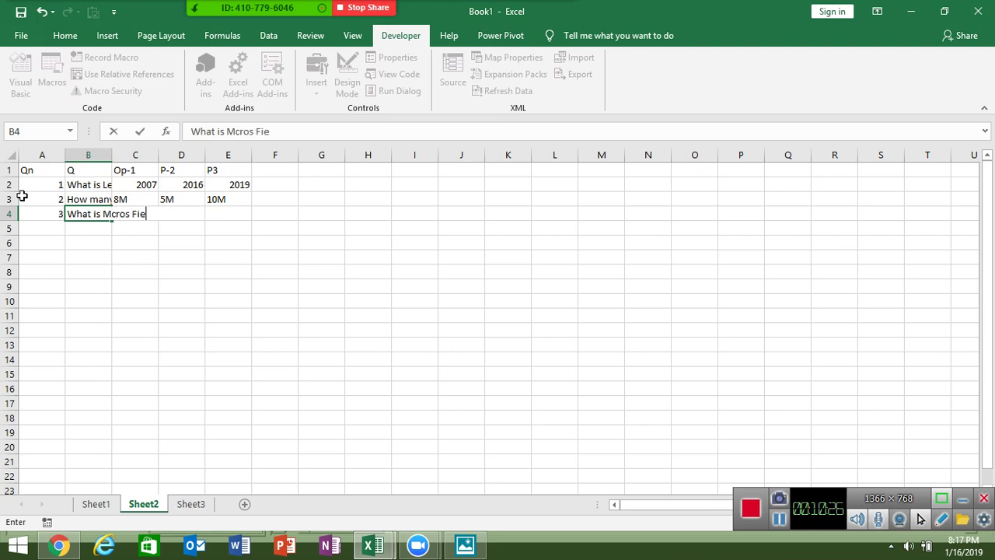
key(BackSpace)
text(e)
key(BackSpace)
text(le Ex)
text(t ?)
key(Tab)
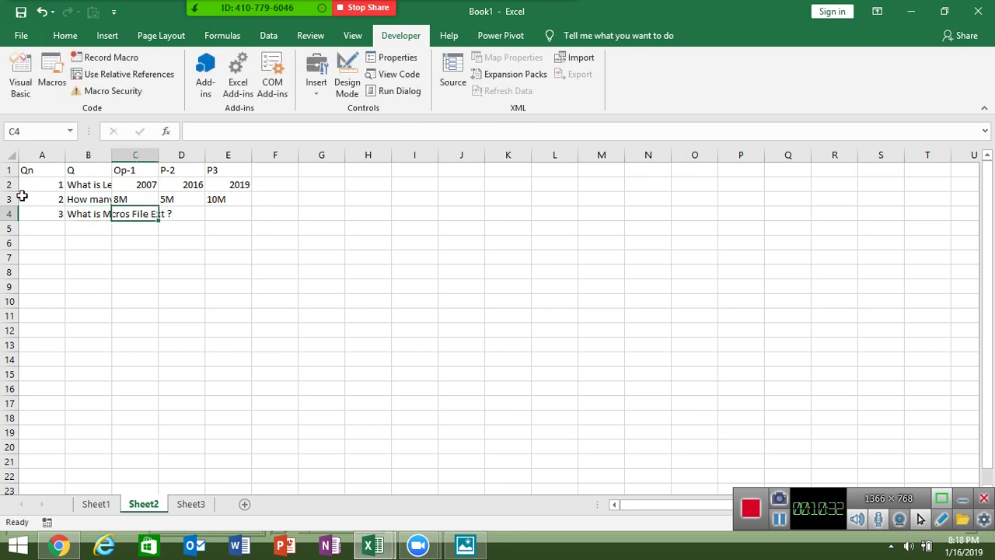
Step: Add options .XLSB, .XLSM and .XLSX in C4:E4
text(.)
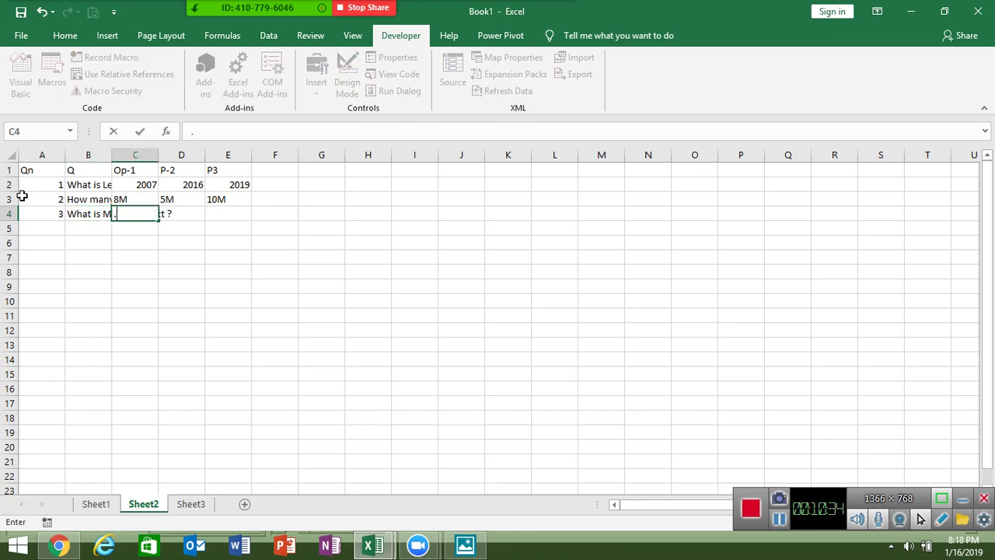
text(S)
key(BackSpace)
text(XLS)
text(B)
key(Tab)
text(.)
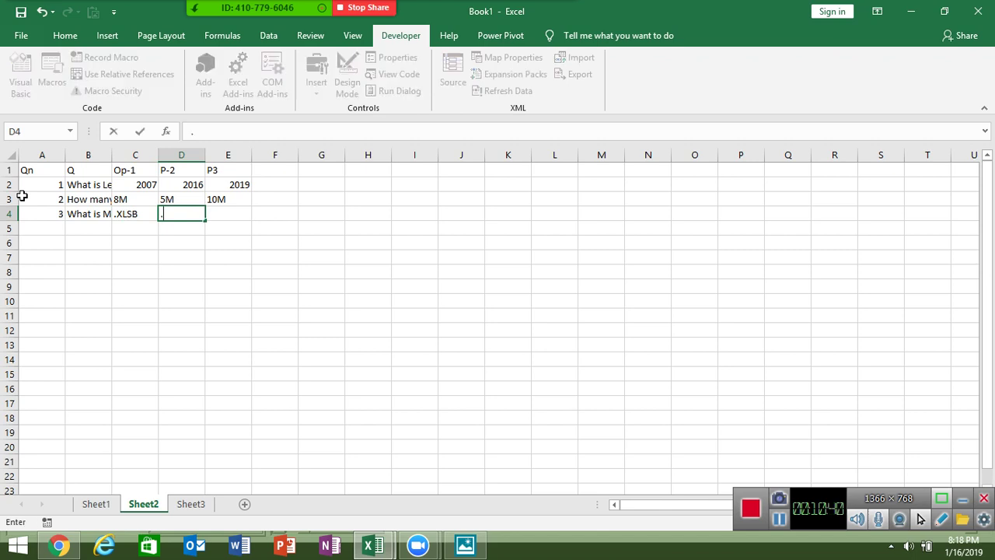
text(ALM)
key(BackSpace)
key(BackSpace)
key(BackSpace)
text(LM)
key(BackSpace)
key(BackSpace)
text(XLSM)
key(Tab)
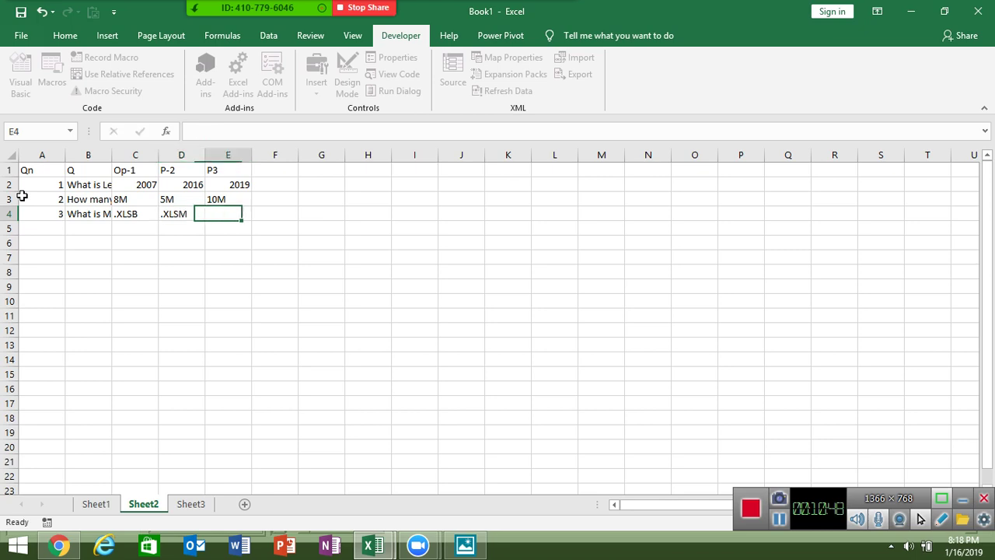
text(.)
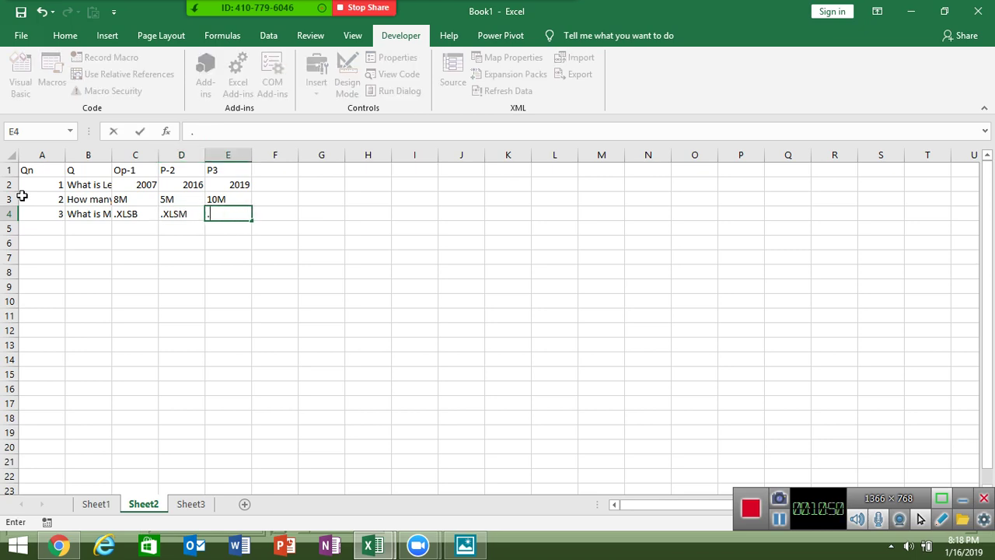
text(LS)
key(BackSpace)
key(BackSpace)
text(XLSX)
key(Return)
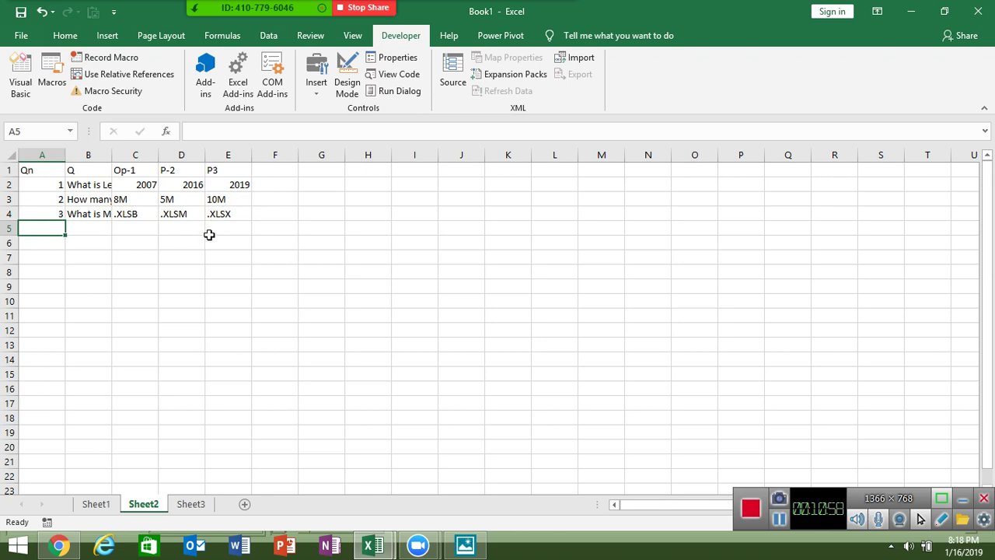
Step: Select cells F1 through F4 in the empty column F
click(267, 173)
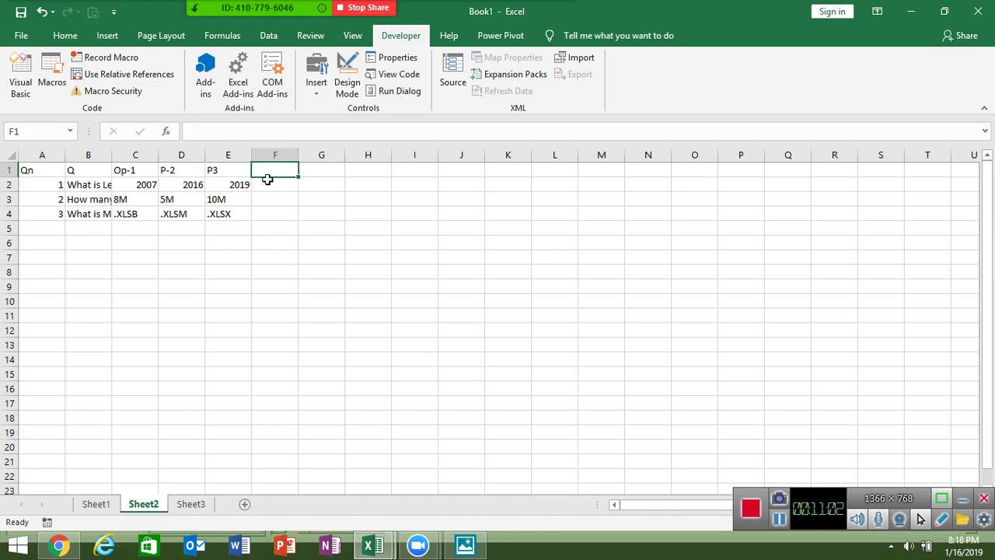
click(267, 183)
click(268, 194)
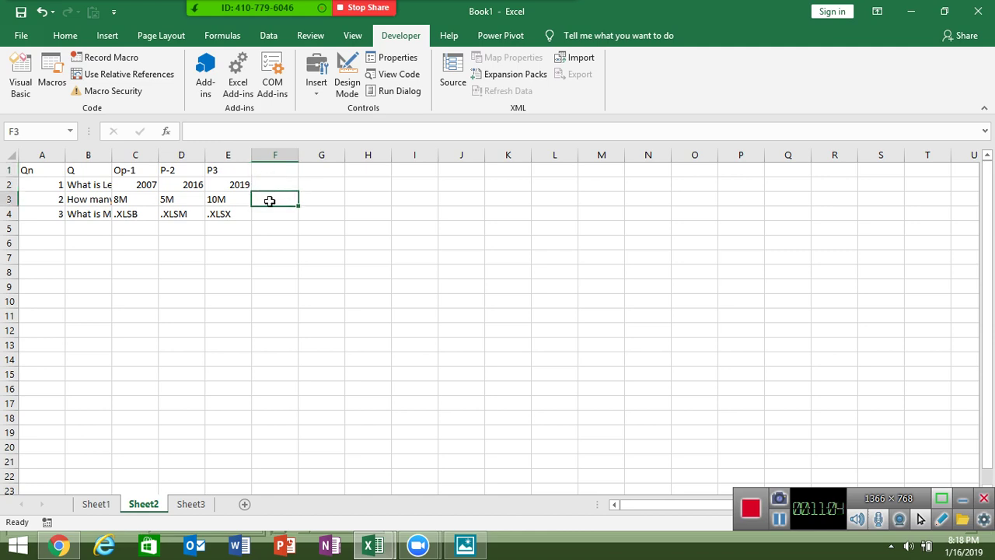
click(270, 216)
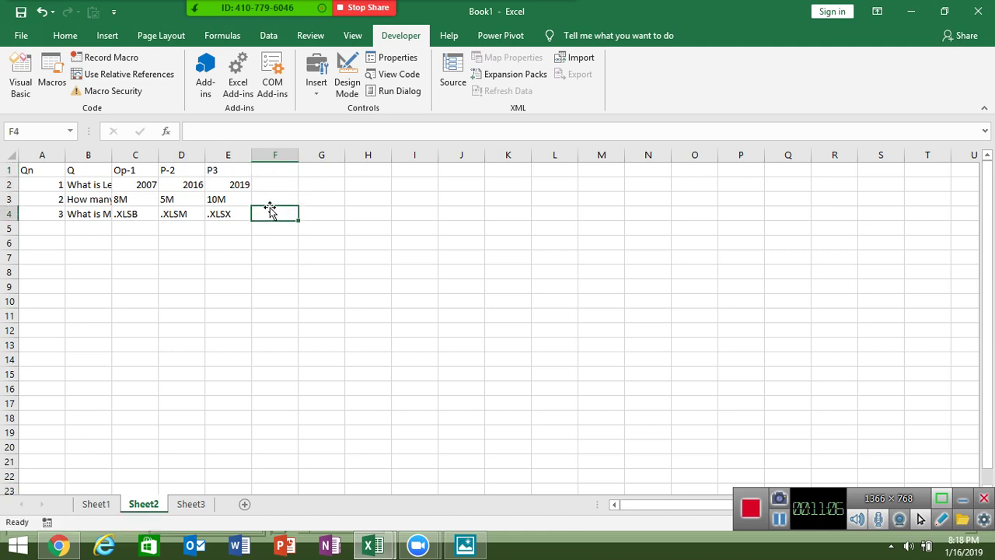
click(270, 200)
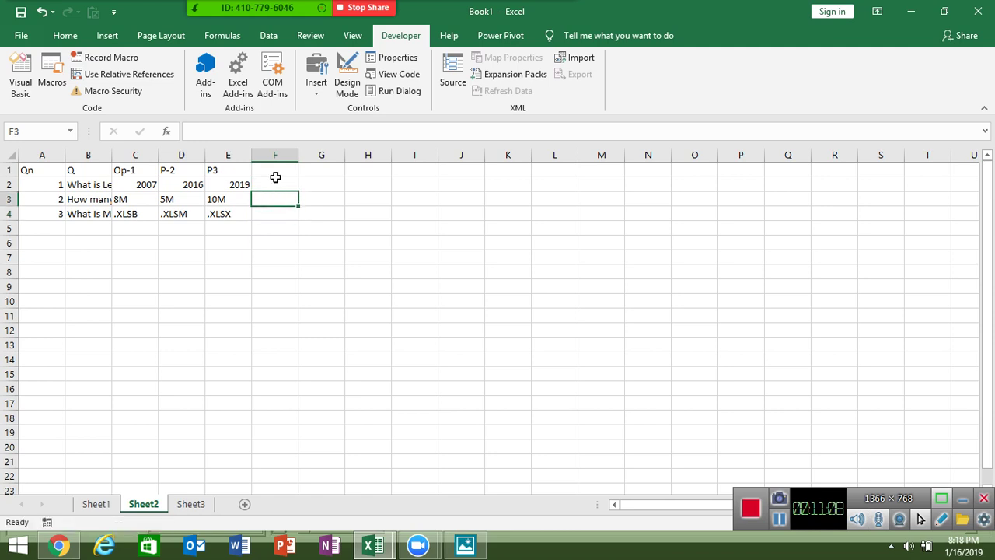
click(276, 181)
Step: Begin a Sub q_1() procedure in the VBA editor and declare n As String
key(alt+F11)
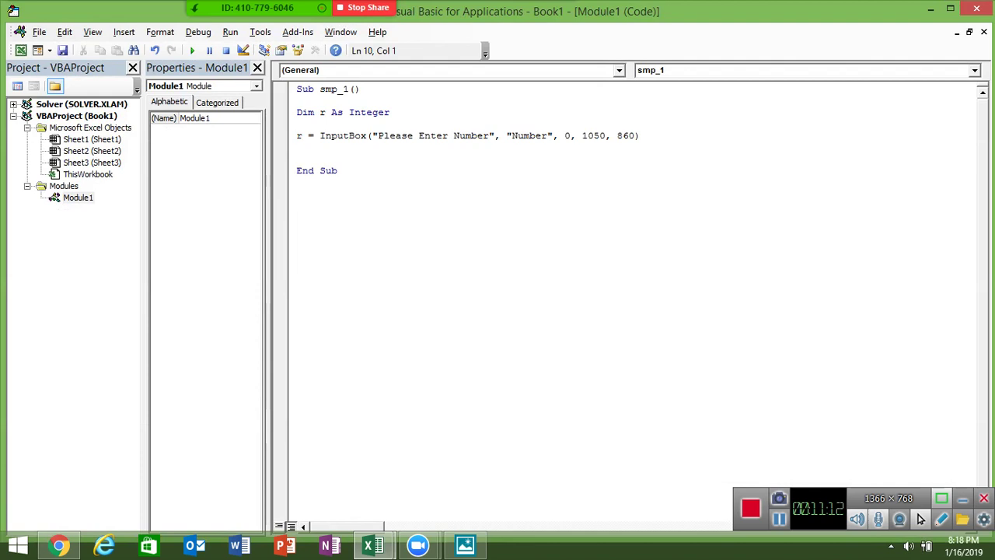
text(su)
text(b )
text(q)
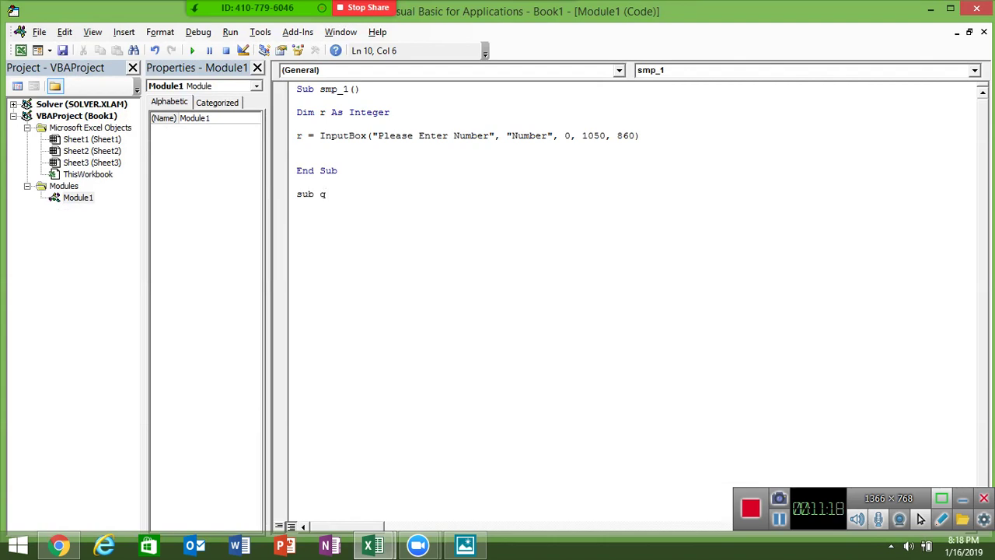
text(_1)
text(())
key(Return)
key(Return)
key(Return)
key(Return)
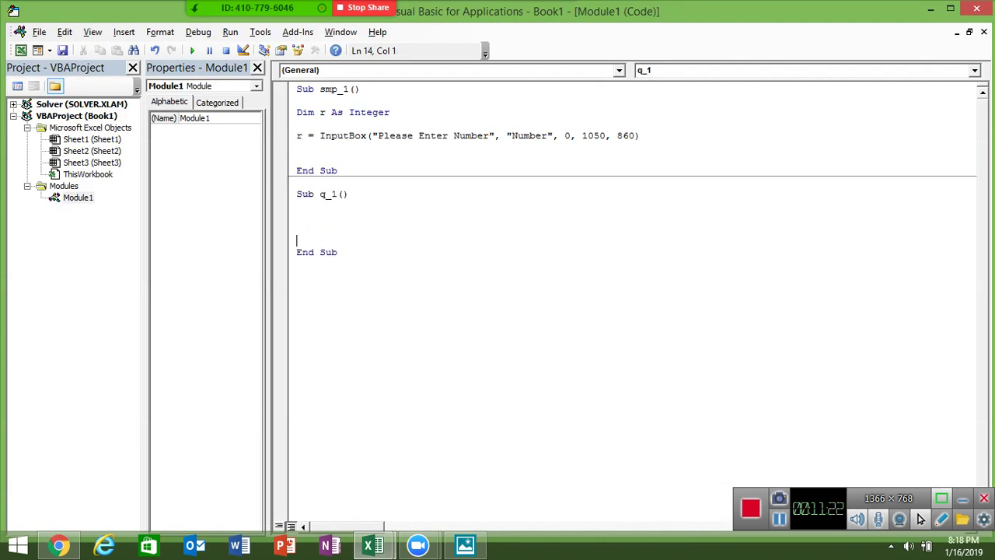
key(Up)
key(Up)
text(dim )
text(n a)
text(s str)
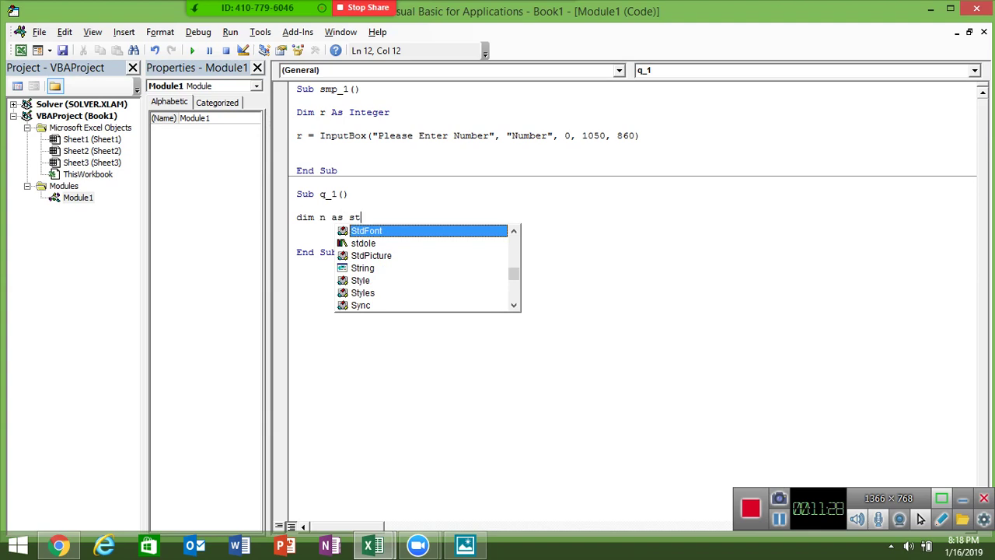
key(Tab)
key(Return)
key(Return)
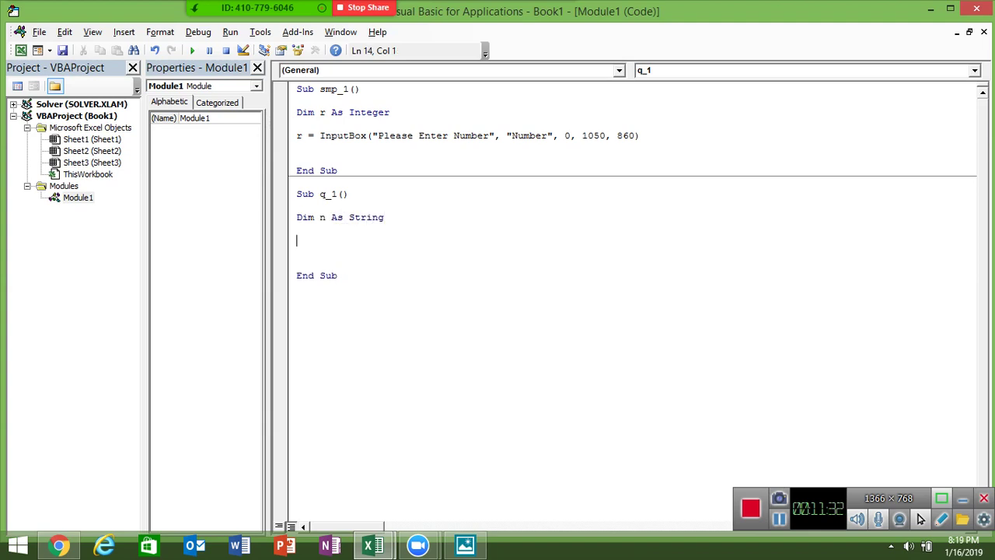
Step: Add Do Until n <> "" with n = InputBox("Please Enter Name", "Name") inside it
text(do )
text(until )
text(n)
text(<>"")
key(Return)
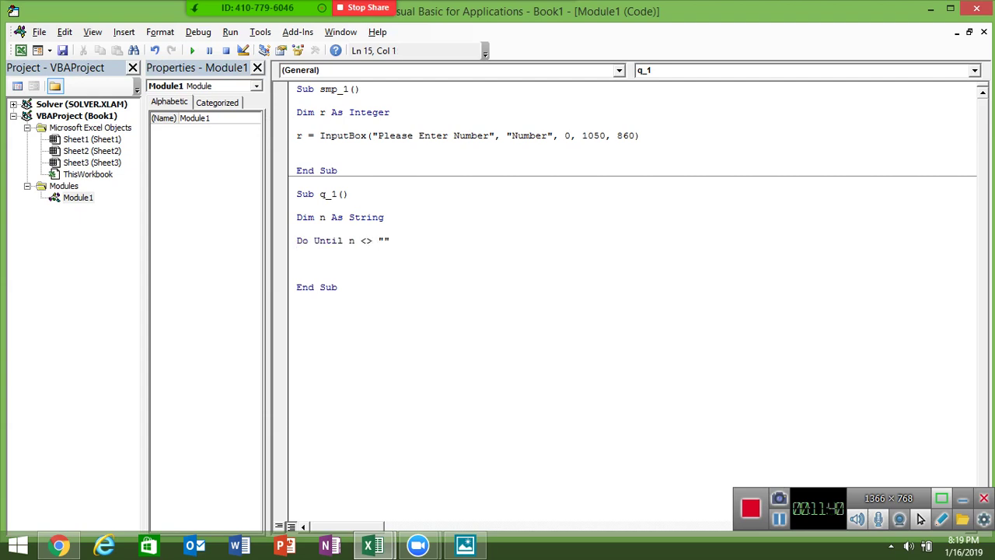
text(n=)
text(input)
text(box()
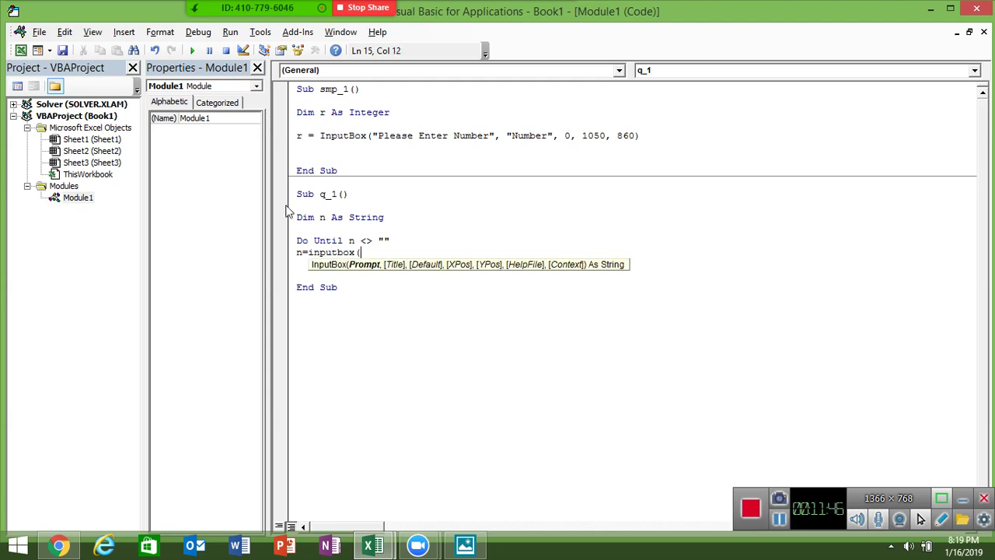
text("Please )
text(Enter)
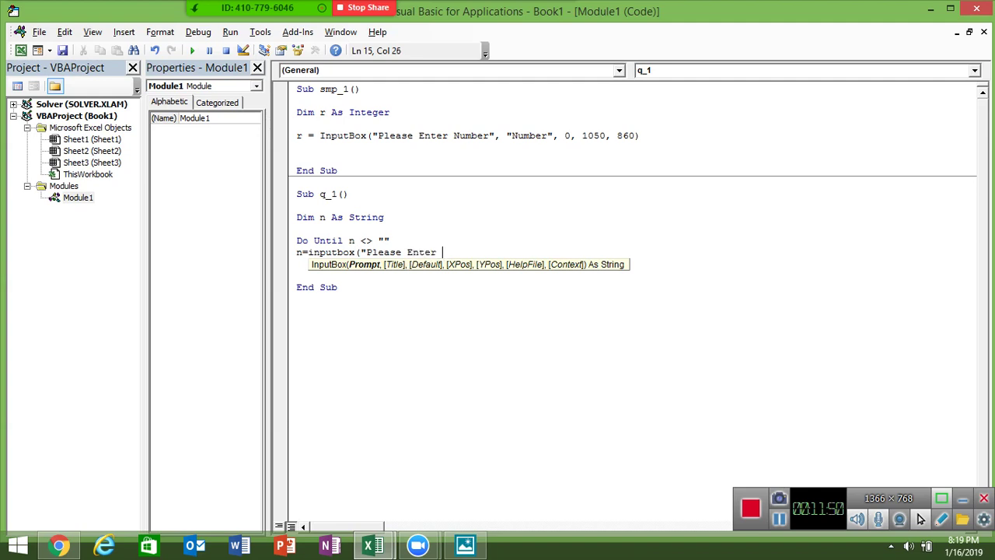
text( Name",)
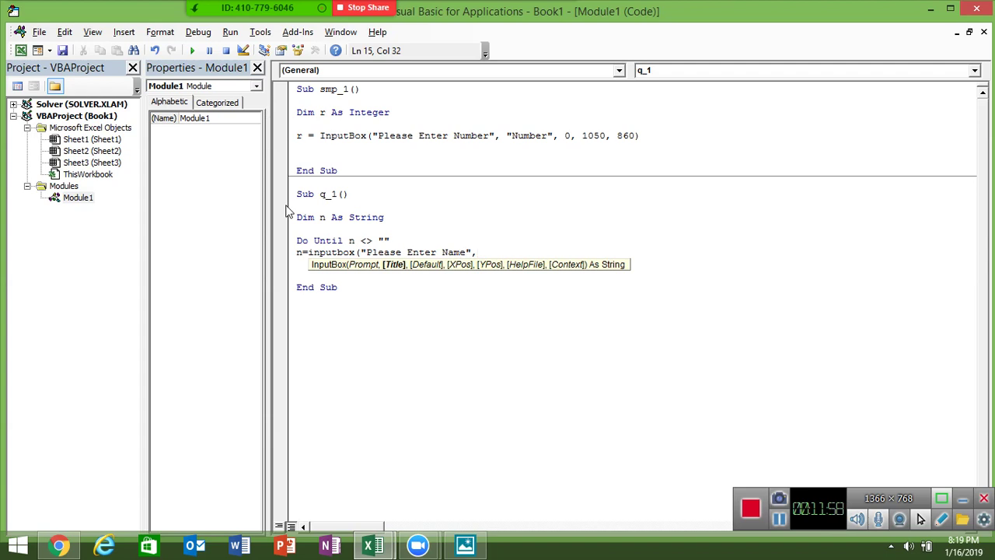
text(Name)
key(BackSpace)
text(")
key(Left)
key(Left)
key(Left)
key(Left)
key(Left)
text(")
click(516, 252)
text())
key(Return)
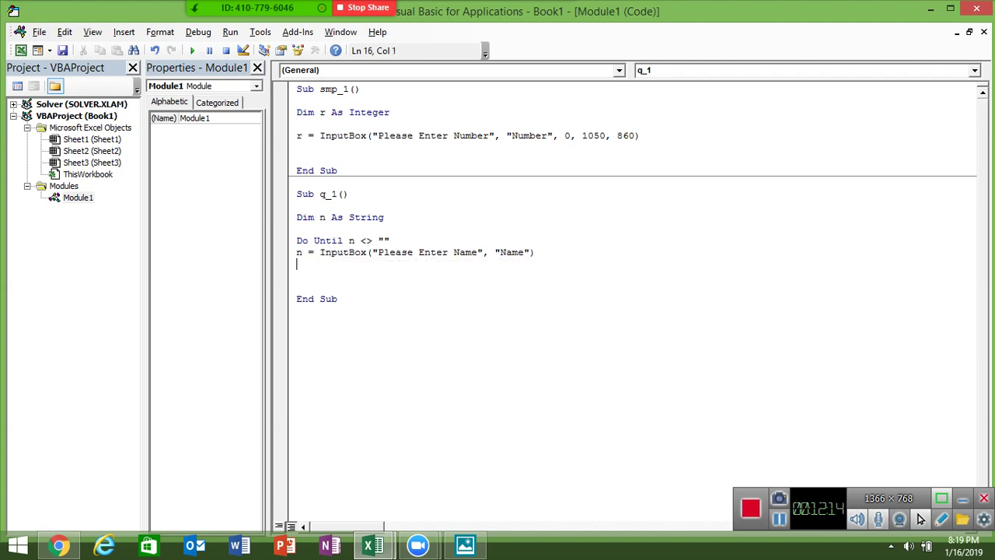
Step: Close the block with Loop, then switch to the Excel workbook to try it
text(loop)
key(Down)
key(Down)
key(Return)
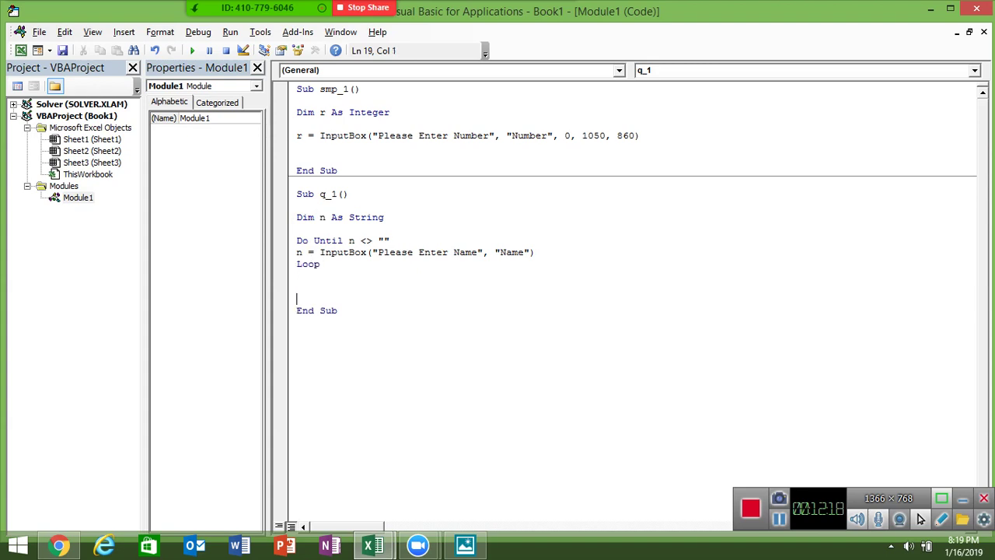
key(Return)
key(Up)
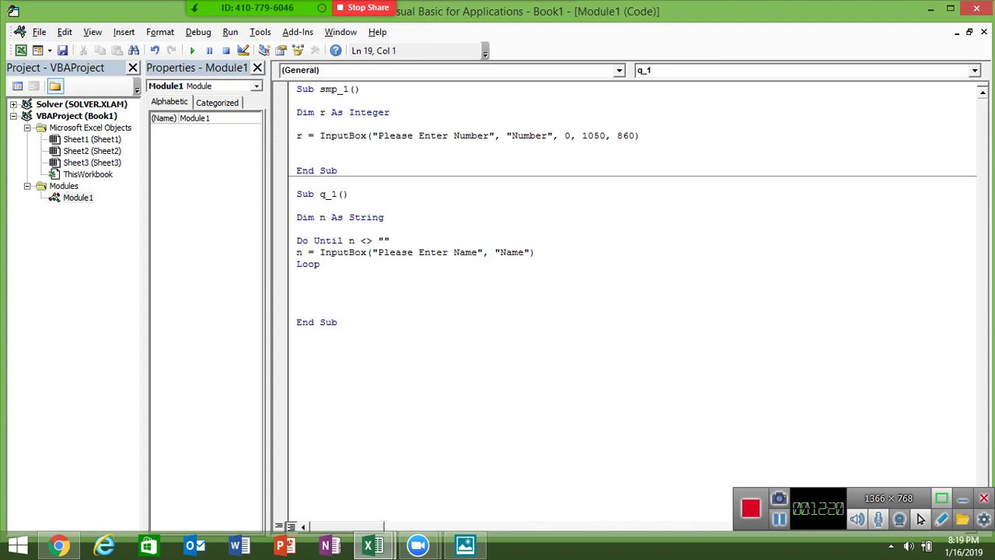
key(alt+Tab)
key(alt+Tab)
key(alt+Tab)
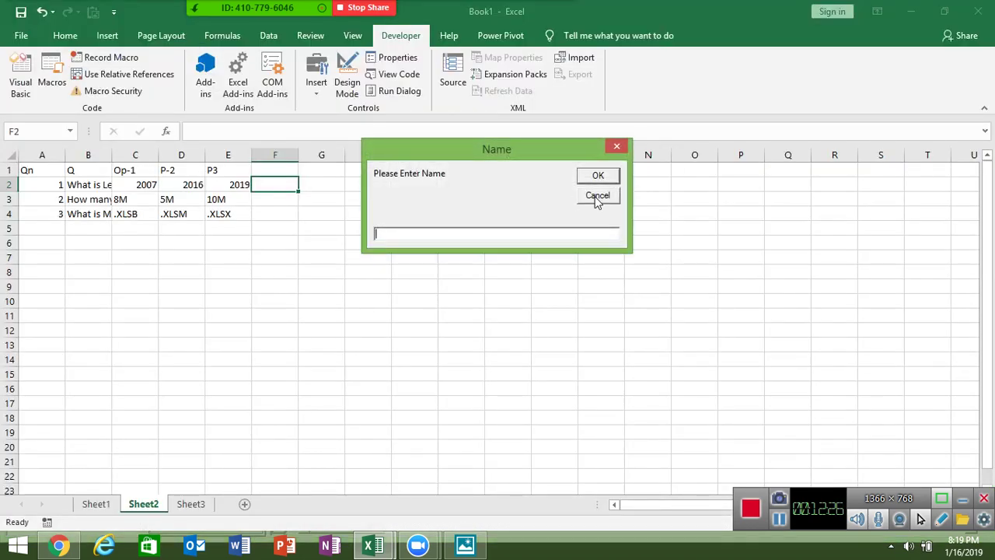
Step: Test the name prompt by cancelling it twice, then submitting a sample name
click(595, 195)
click(596, 196)
text(Puja)
click(597, 177)
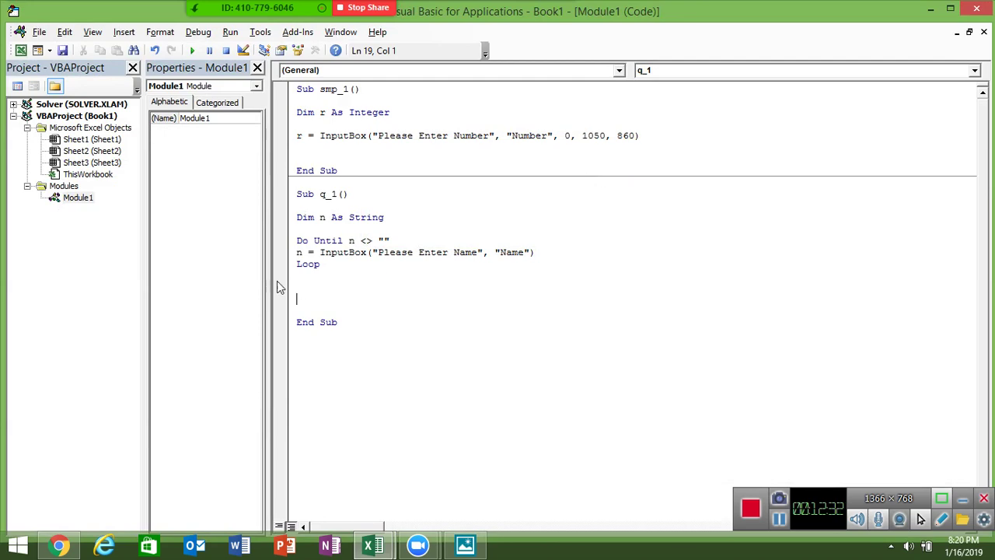
key(alt+F11)
Step: Below Loop, begin a new line with range("A65000").End
click(270, 169)
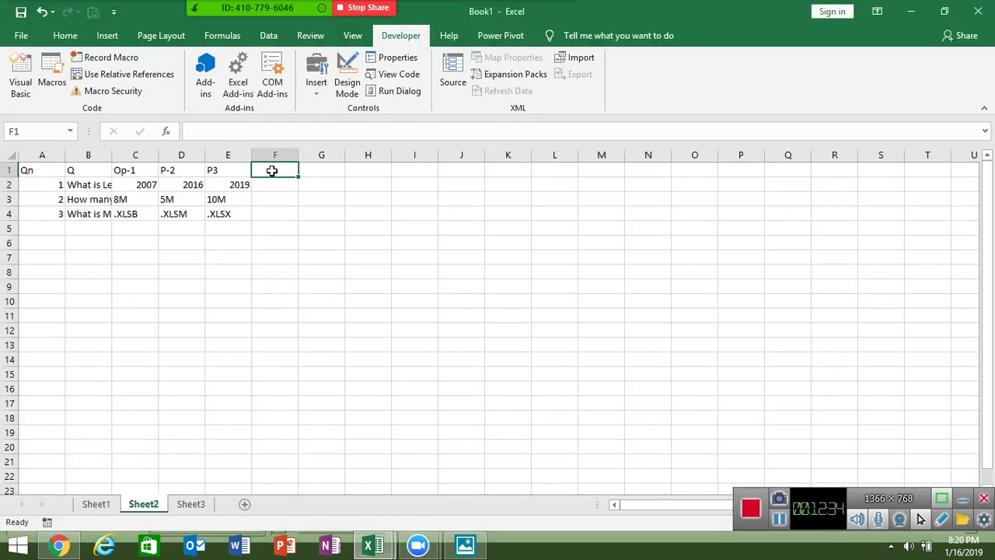
key(alt+F11)
text(range)
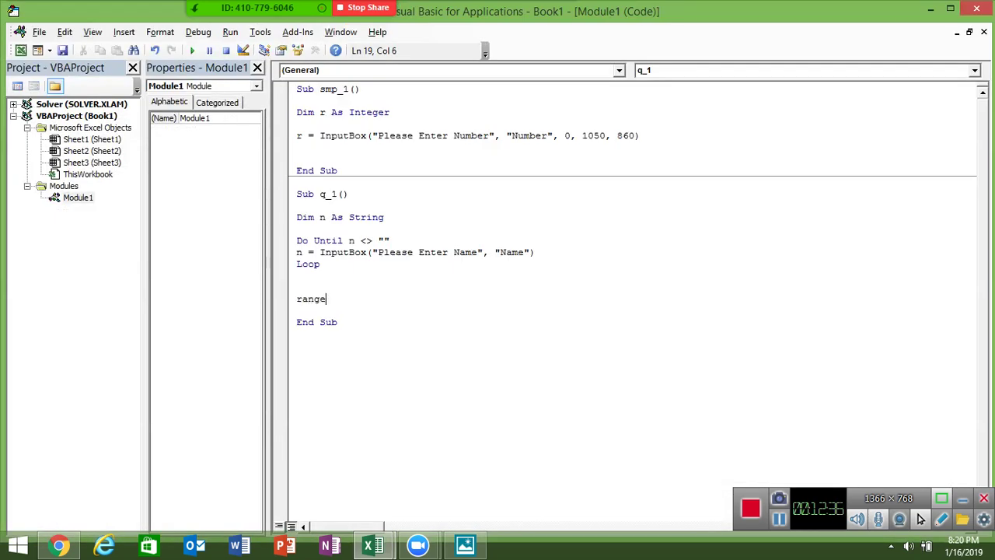
text(("A6)
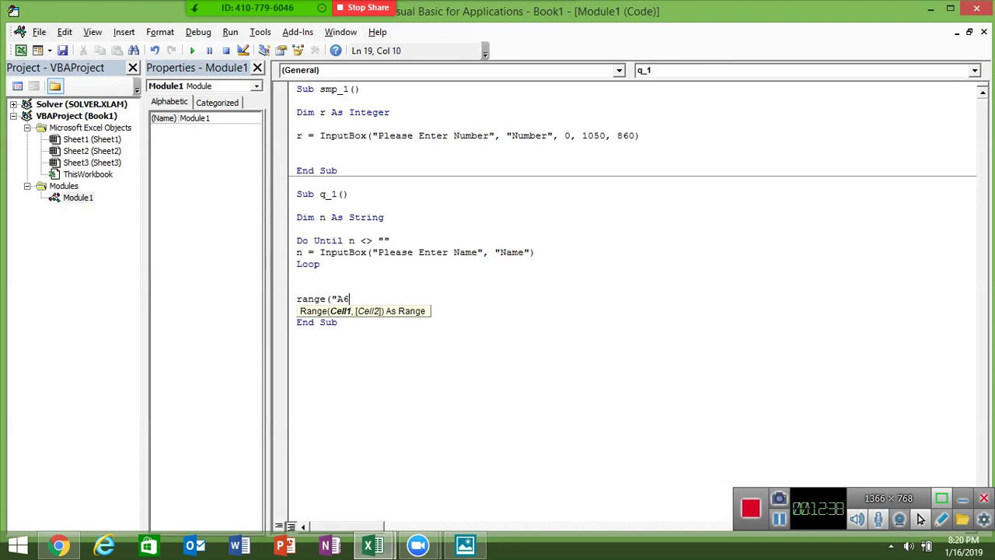
text(5000"))
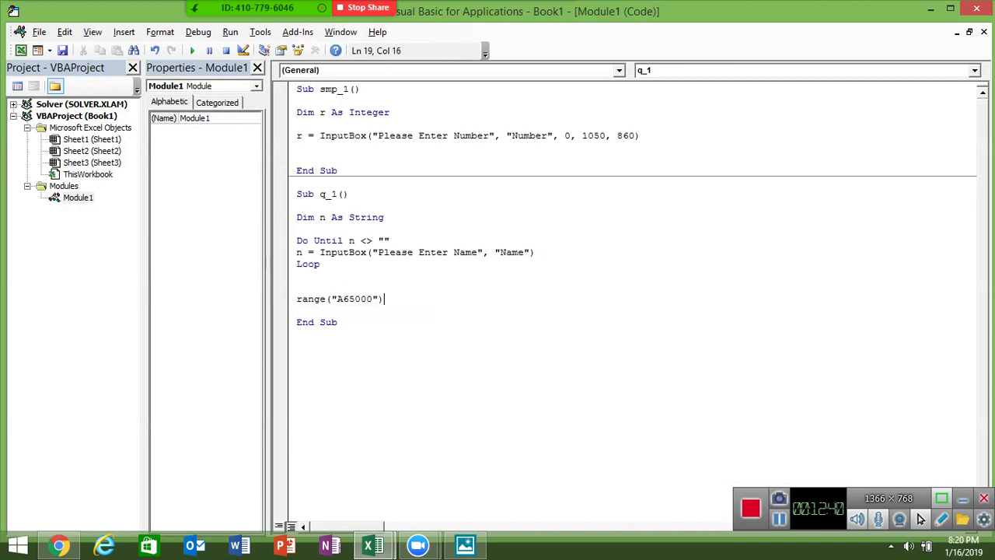
text(.en)
Step: Set the End direction to xlToLeft on the range("A65000") line
key(Tab)
text(()
text(xlU)
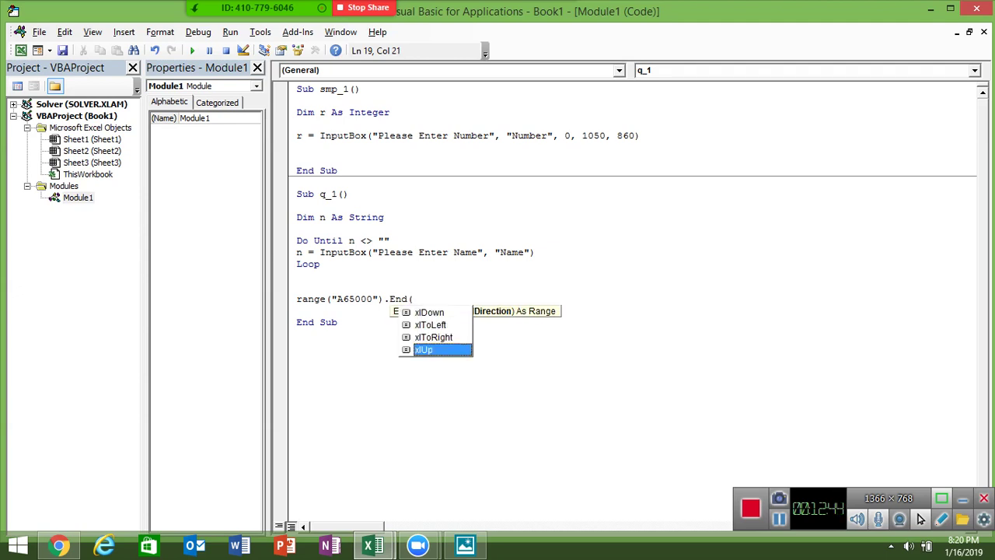
key(Tab)
key(BackSpace)
key(BackSpace)
key(BackSpace)
key(BackSpace)
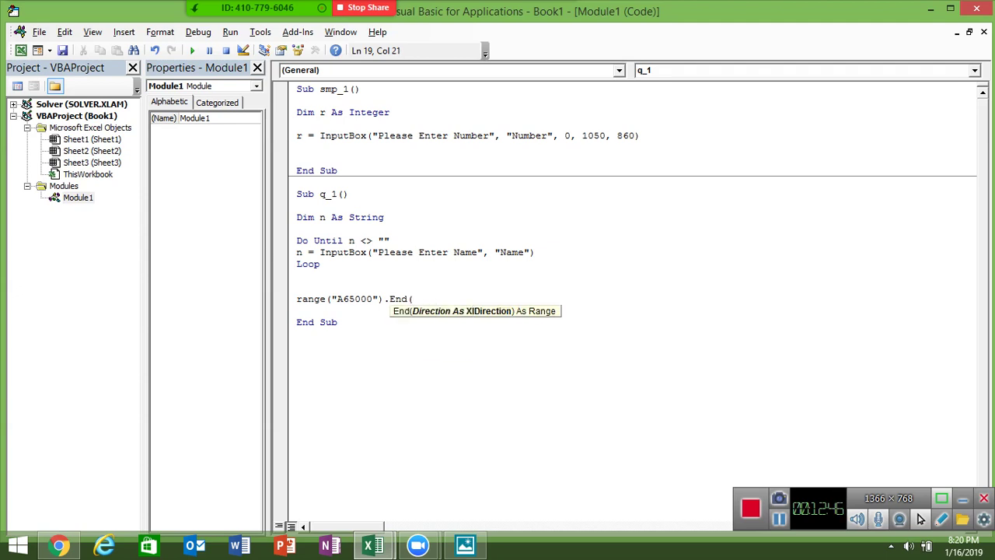
text(x)
key(BackSpace)
text(xl)
key(BackSpace)
key(BackSpace)
key(ctrl+space)
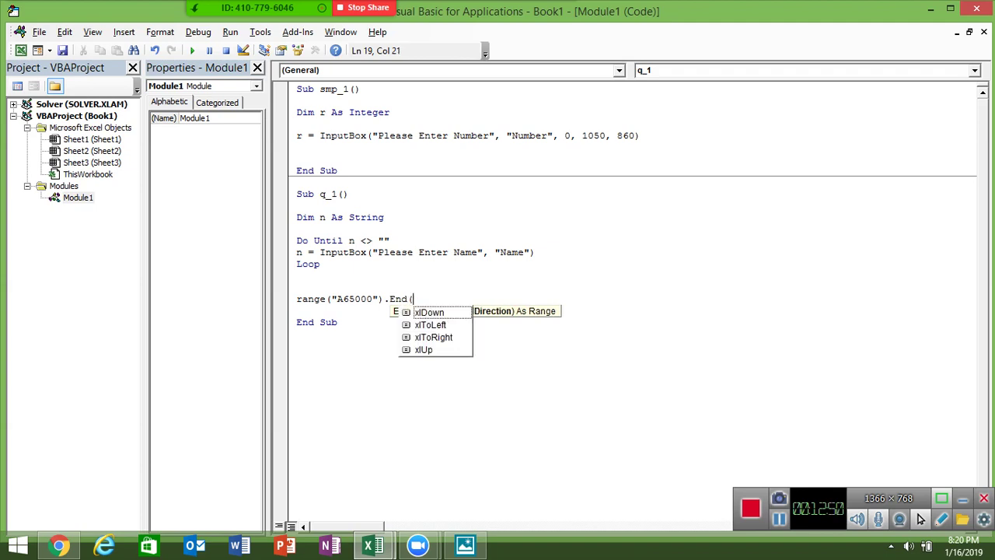
key(Down)
key(Tab)
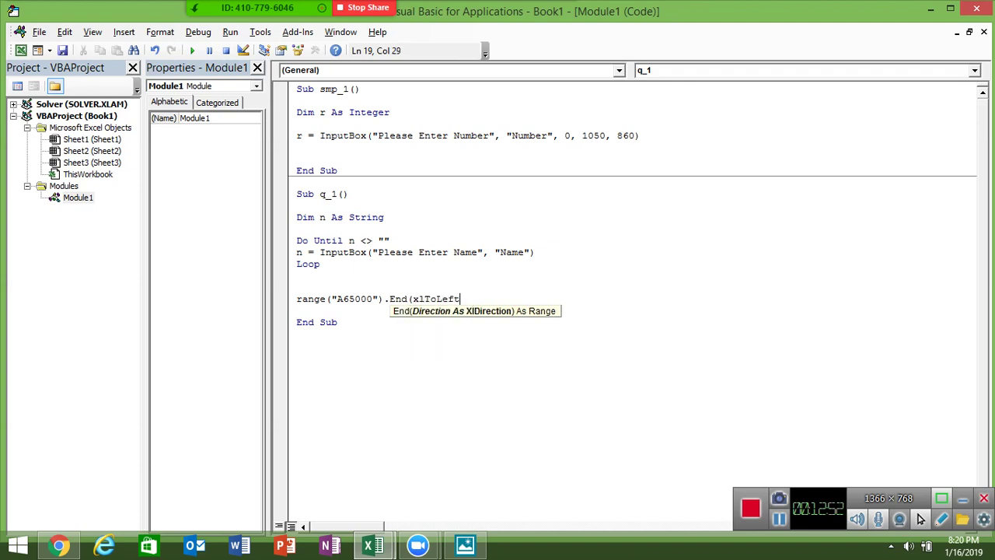
Step: Finish it as .Offset(0, 1).Value = n and change the start cell to xfd1
text())
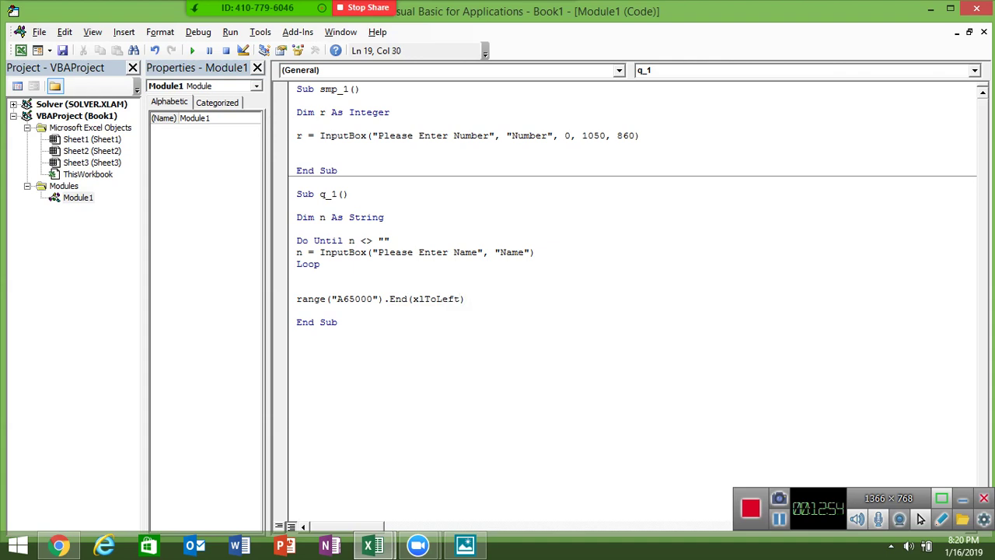
text(.c)
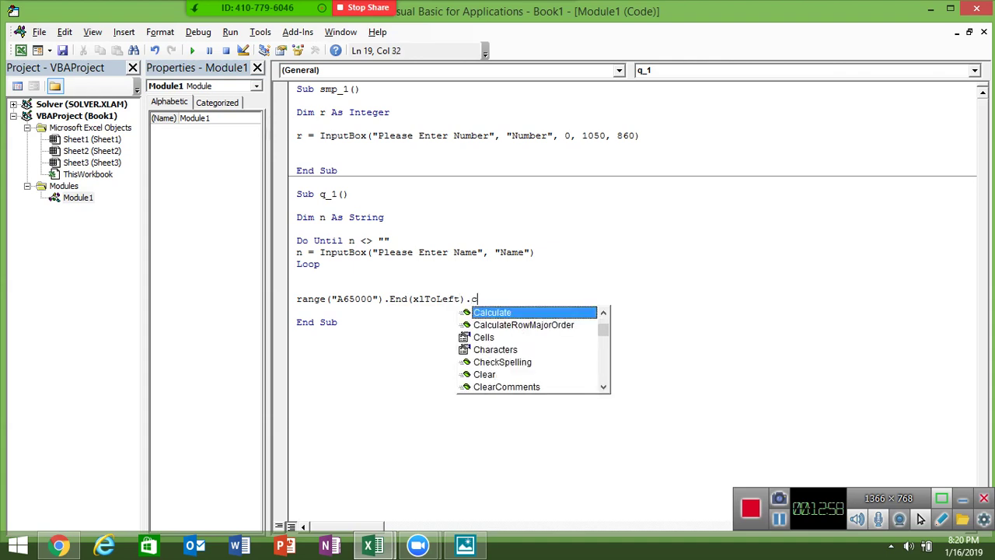
text(o)
key(BackSpace)
key(BackSpace)
key(BackSpace)
text(.o)
key(Tab)
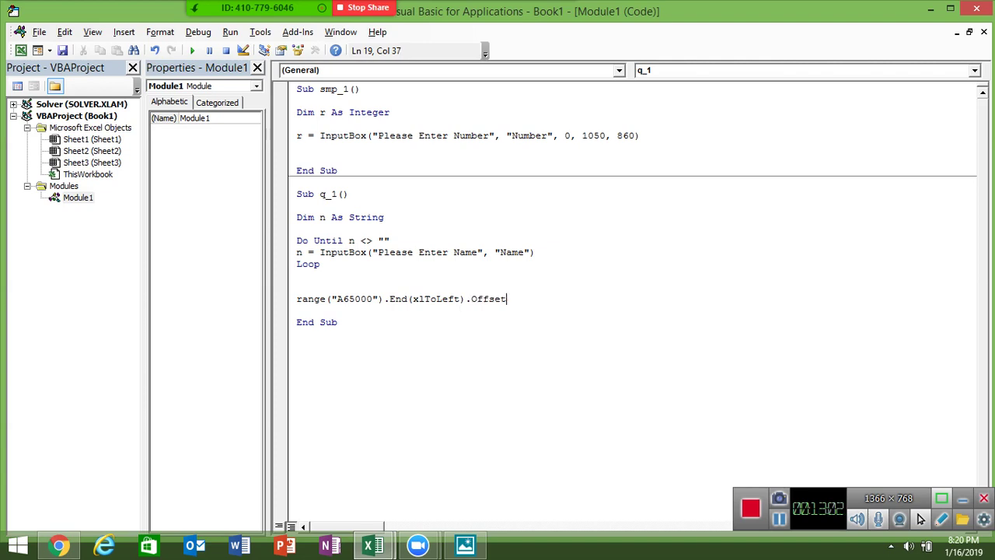
text((1)
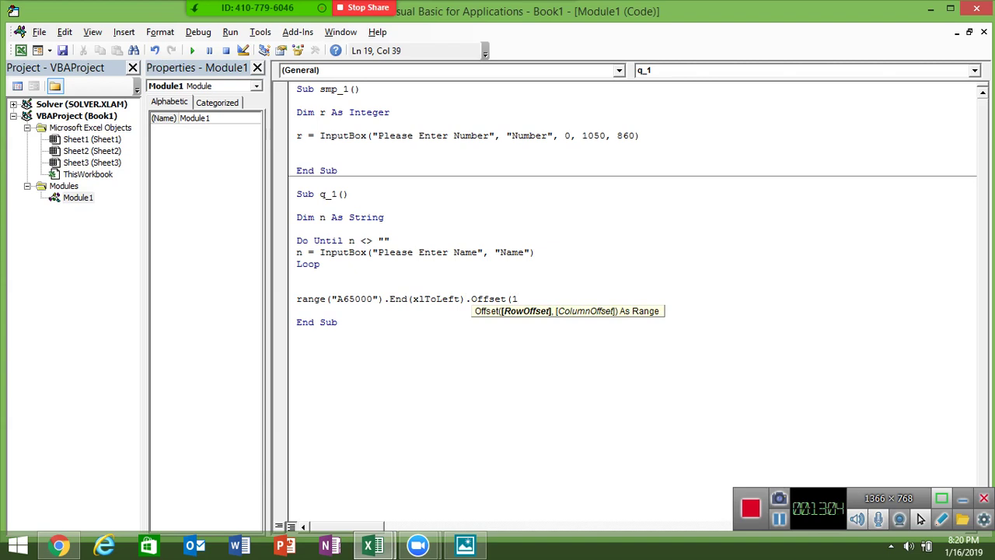
key(BackSpace)
text(0,1)
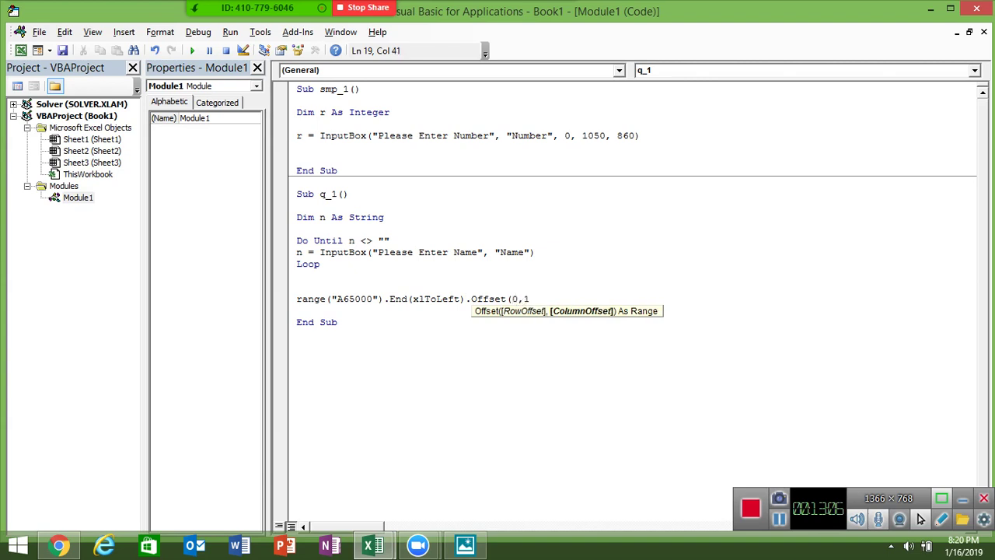
text().value )
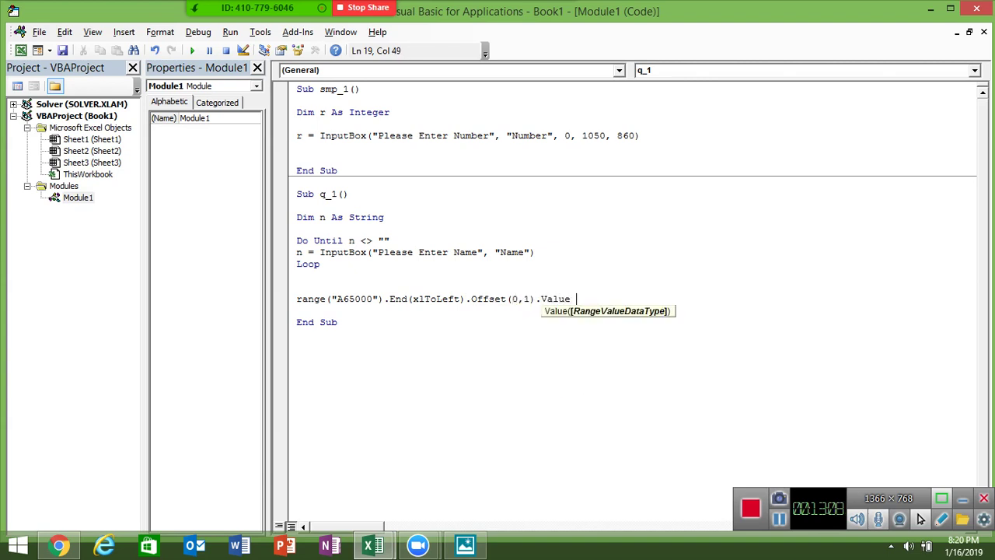
text(= )
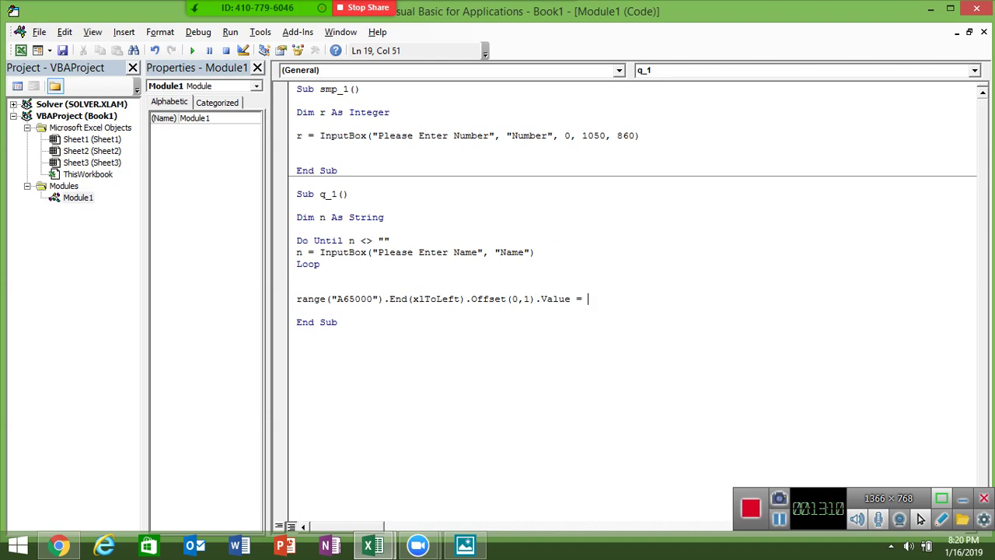
text(n)
key(Return)
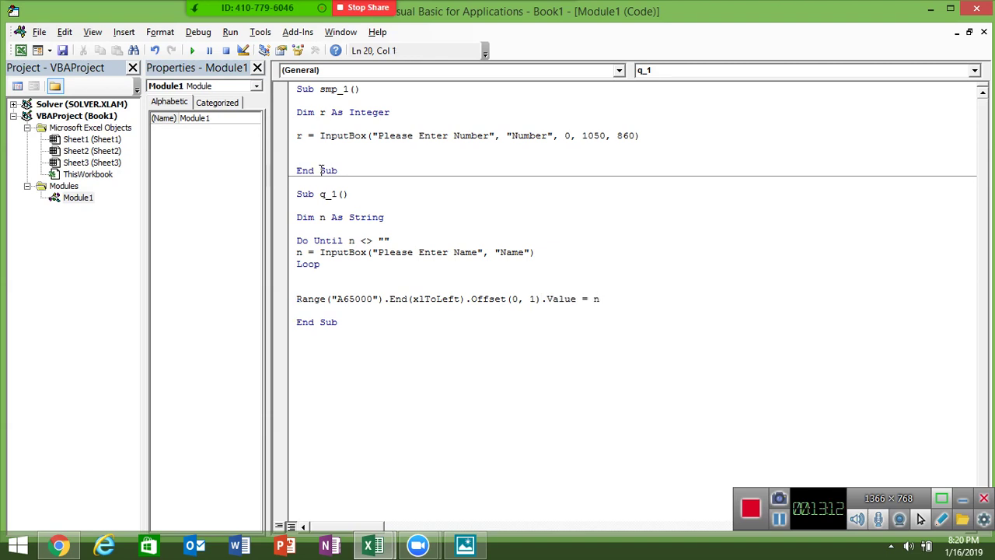
double_click(346, 300)
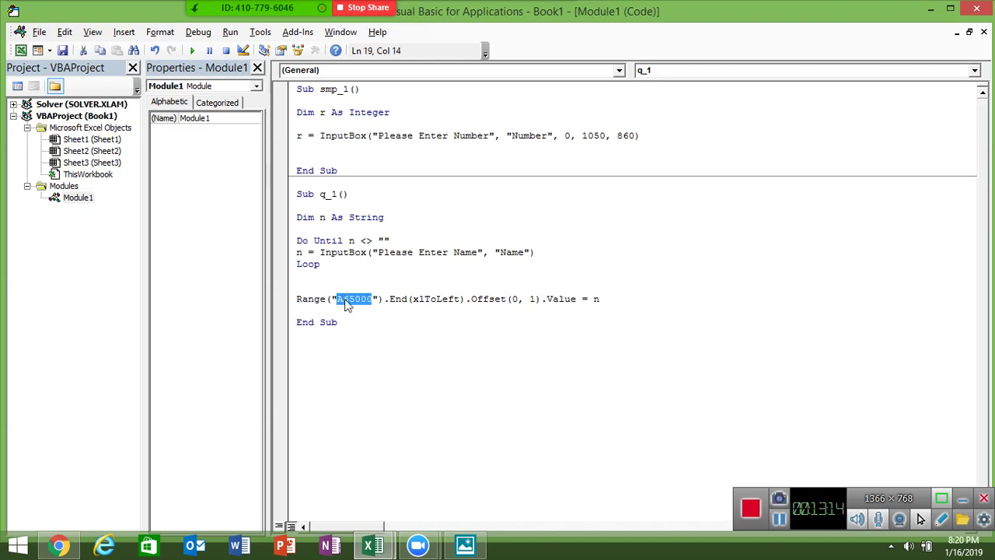
text(x)
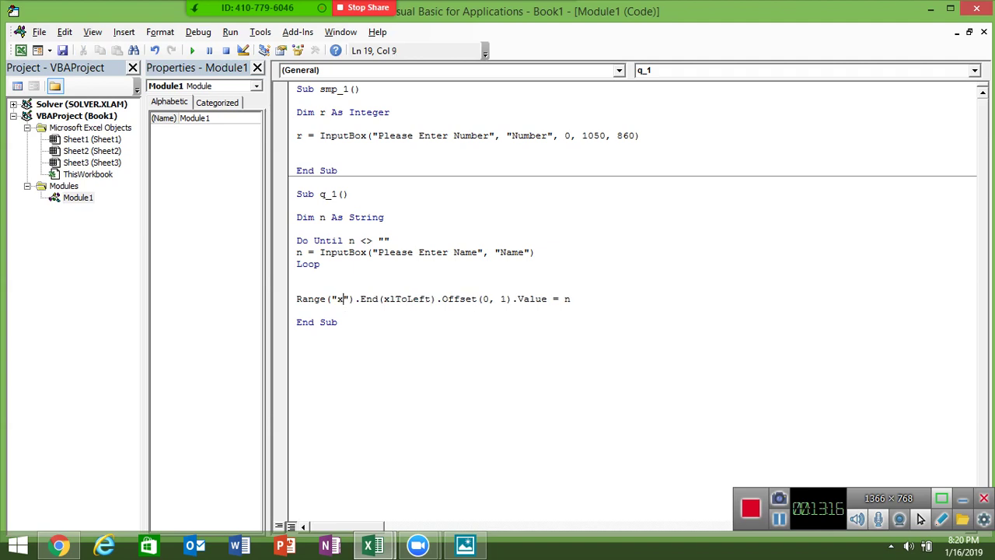
text(fd1)
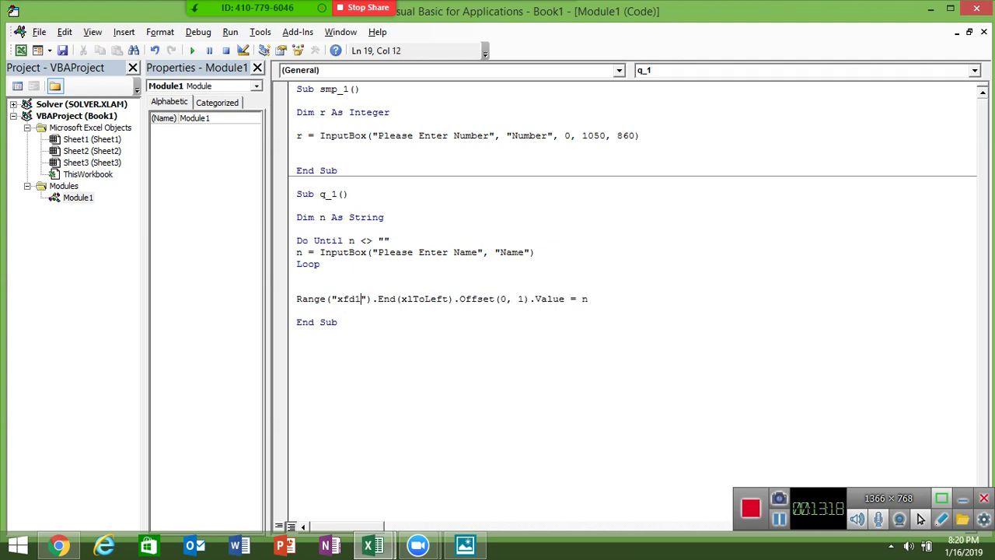
Step: Above it, add c = Range("xfd1").End(xlToLeft).Offset(0, 1).Column to store the column number
click(382, 323)
click(308, 310)
key(Return)
key(Return)
key(Up)
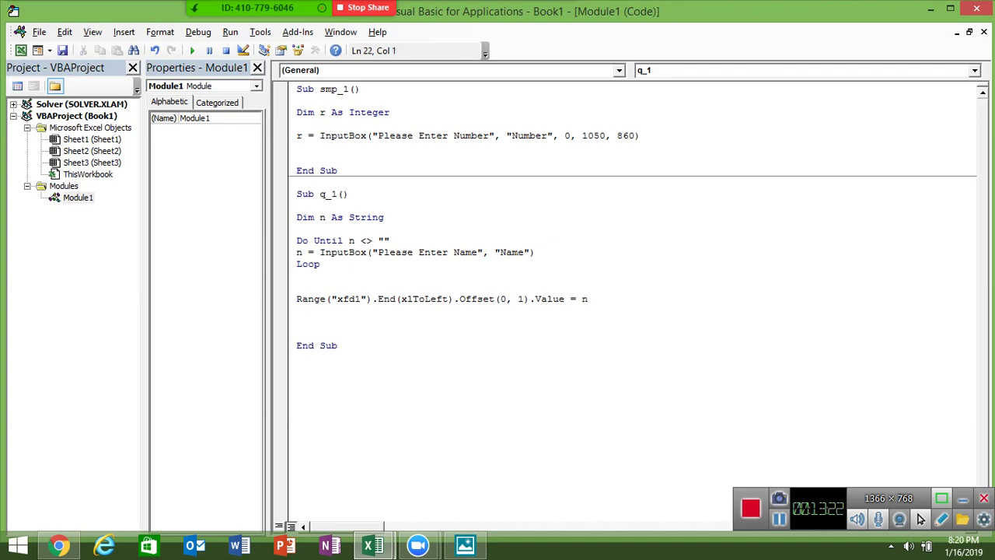
key(Up)
key(Up)
key(shift+Right)
key(shift+Right)
key(shift+Right)
key(shift+Right)
key(shift+Right)
key(shift+Right)
key(shift+Right)
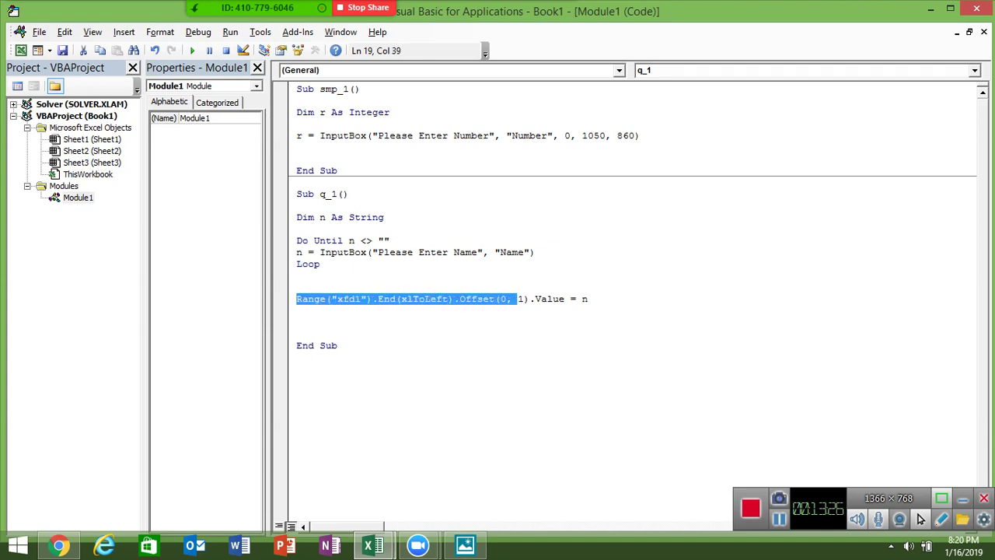
key(shift+Right)
key(shift+Right)
key(shift+Right)
key(shift+Left)
key(shift+Left)
key(ctrl+c)
key(Up)
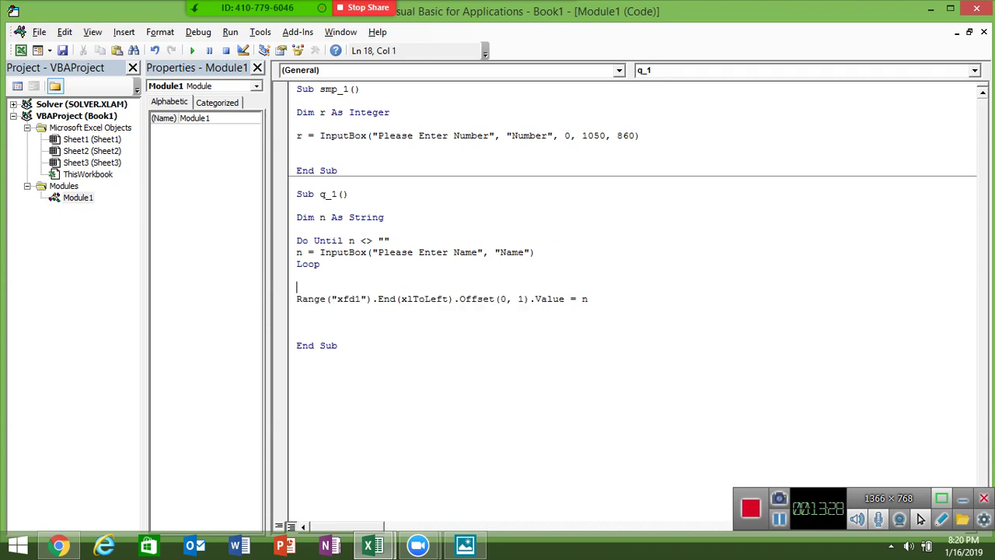
text(c=)
key(ctrl+v)
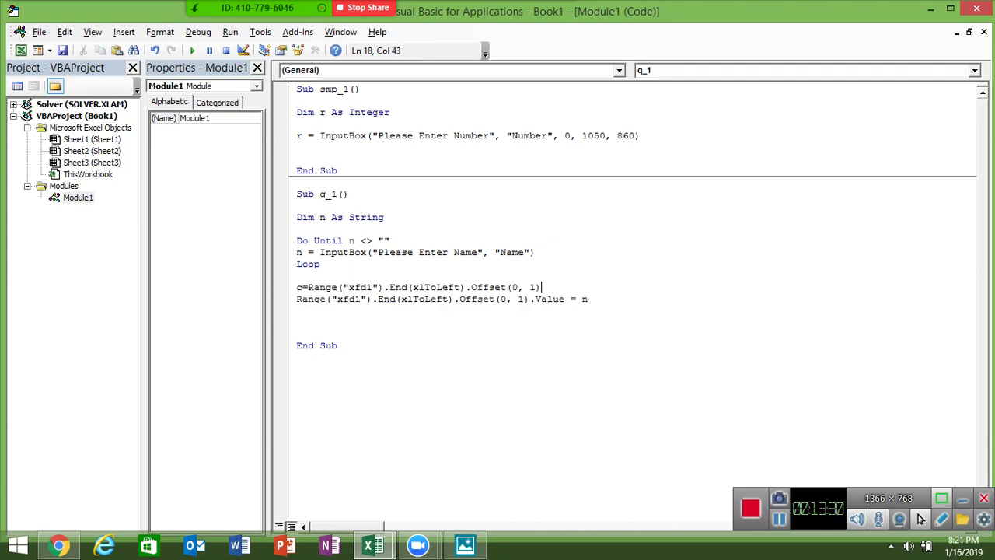
text(.col)
key(Tab)
key(Down)
Step: Check the questions on Sheet2 and begin a For i = 2 To loop
click(308, 309)
key(Return)
key(Return)
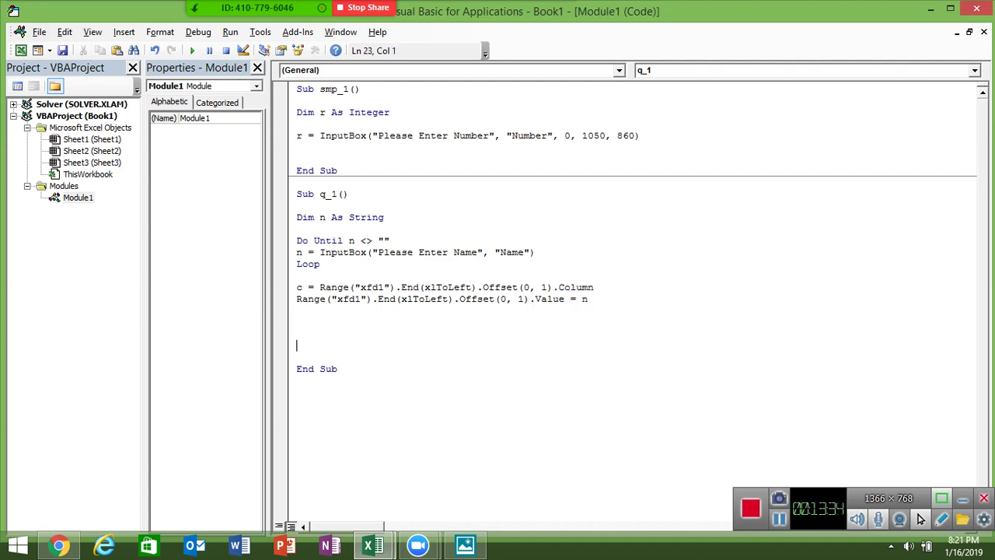
key(alt+F11)
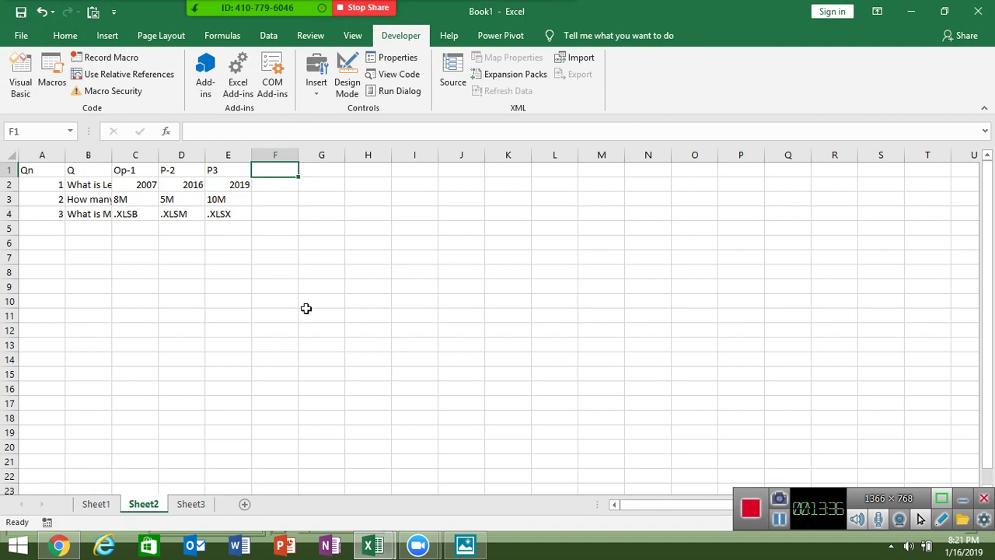
key(alt+F11)
text(for )
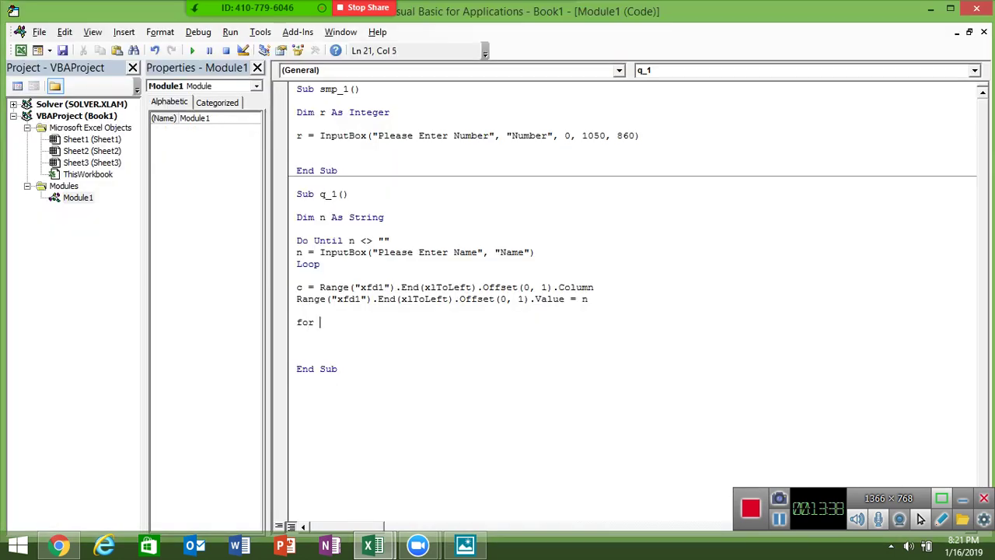
text(i = )
text(2 to)
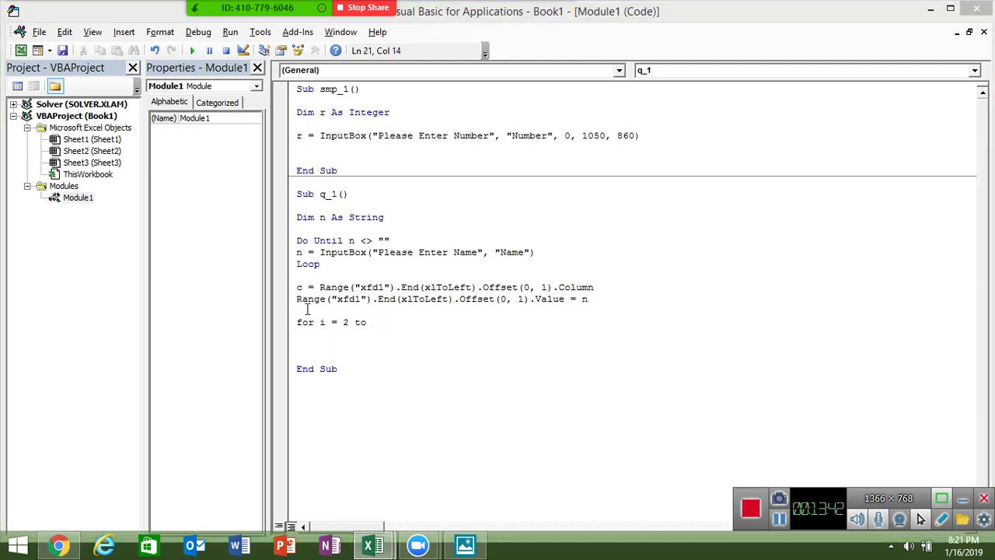
Step: Complete the loop header as For i = 2 To 3, leaving blank lines inside
key(alt+F11)
key(alt+F11)
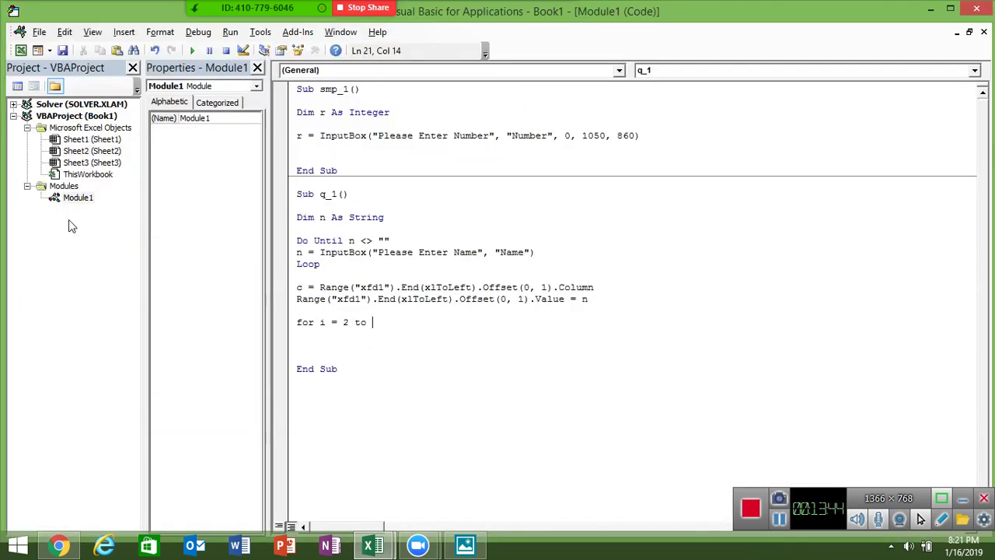
text(3)
key(Return)
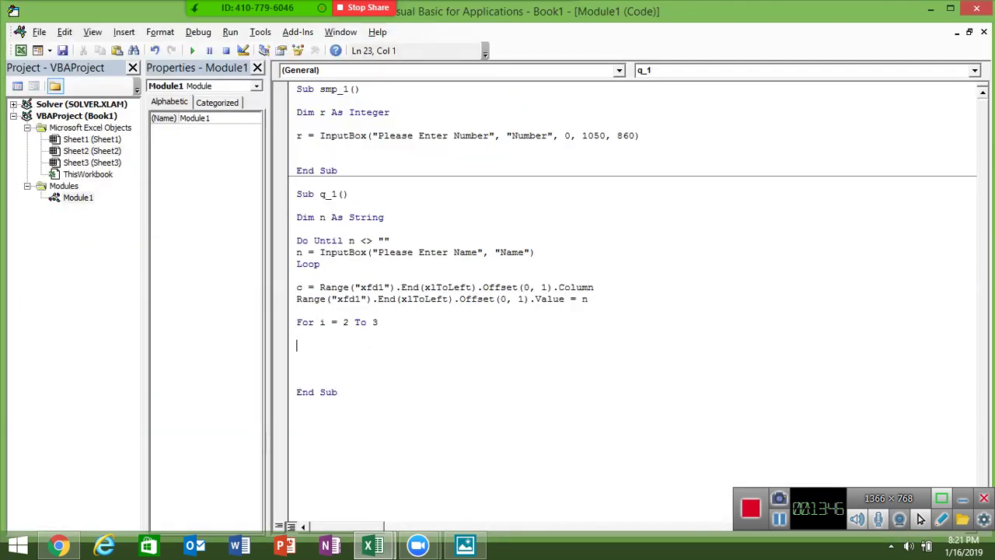
key(Return)
key(Return)
key(Up)
Step: Add m = Range("B" & i).Value & vbNewLine, fixing the split vbNewLine compile error
text(inp)
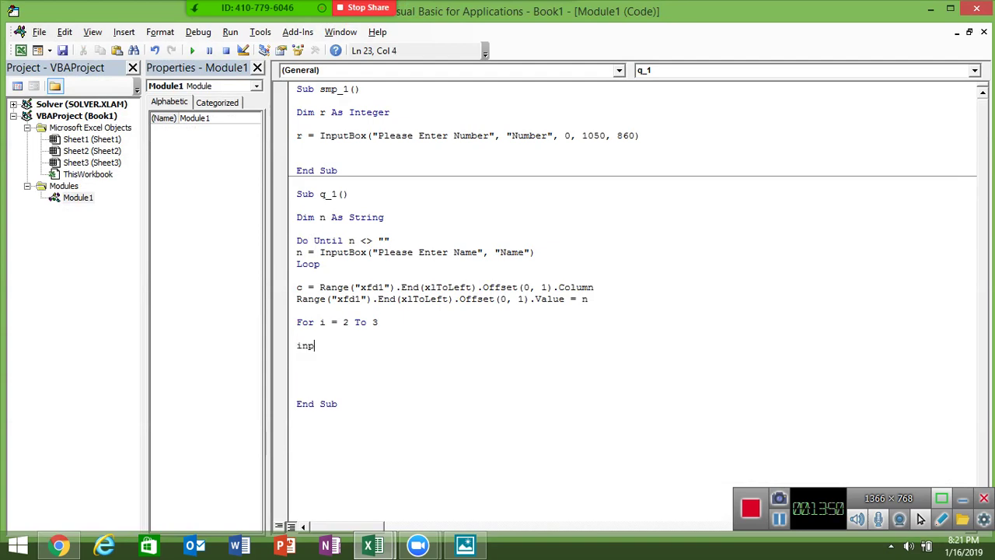
text(utbo)
key(BackSpace)
key(BackSpace)
key(BackSpace)
key(BackSpace)
key(BackSpace)
key(BackSpace)
key(BackSpace)
key(BackSpace)
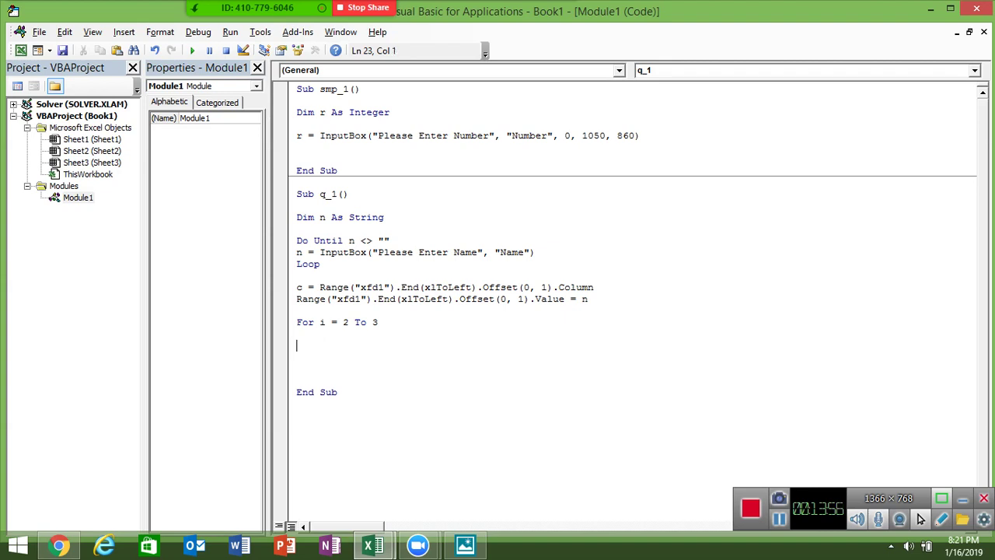
text(m=)
text(rage)
text(()
key(BackSpace)
key(BackSpace)
key(BackSpace)
text(n)
text(ge(")
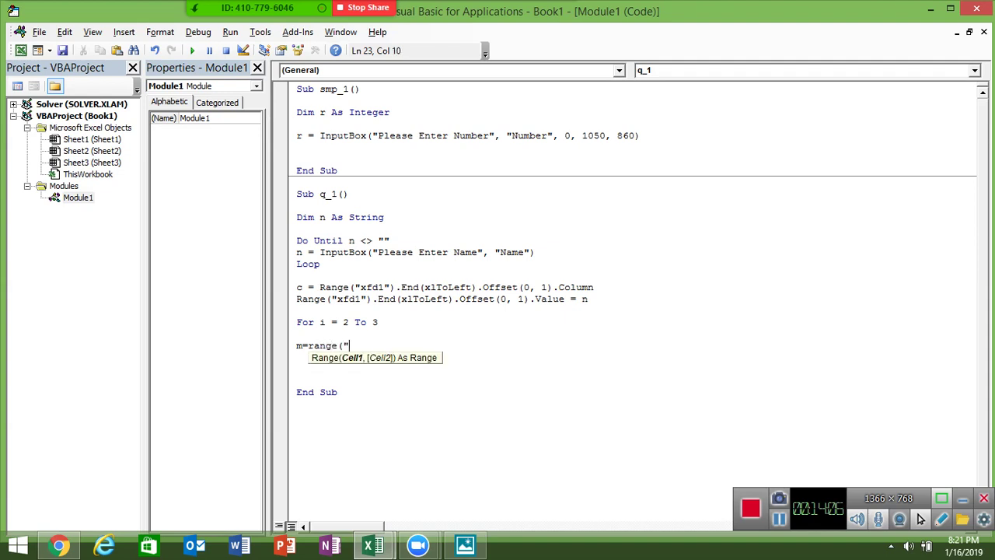
text(a)
key(BackSpace)
text(B)
text(" & )
text(i))
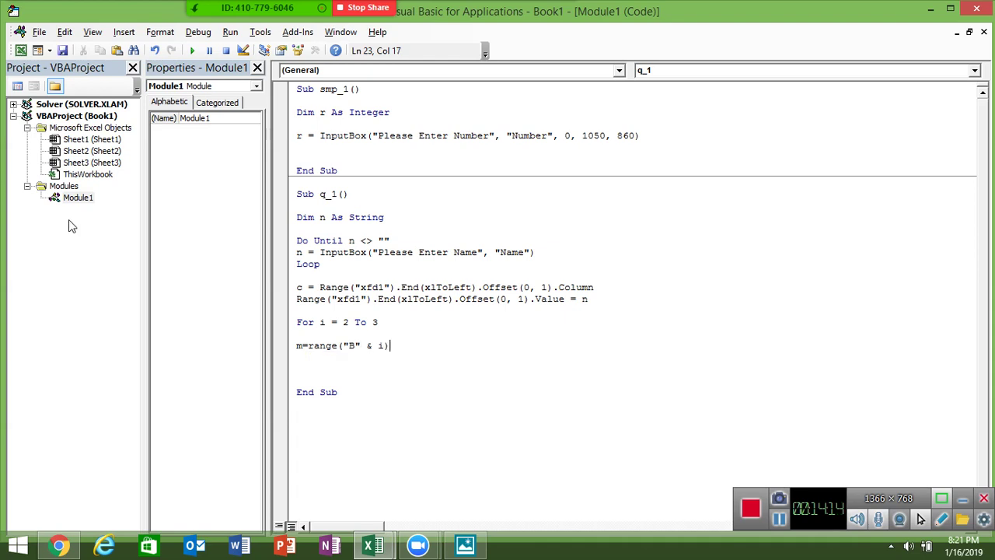
text(.value)
text( & v)
text(bnew L)
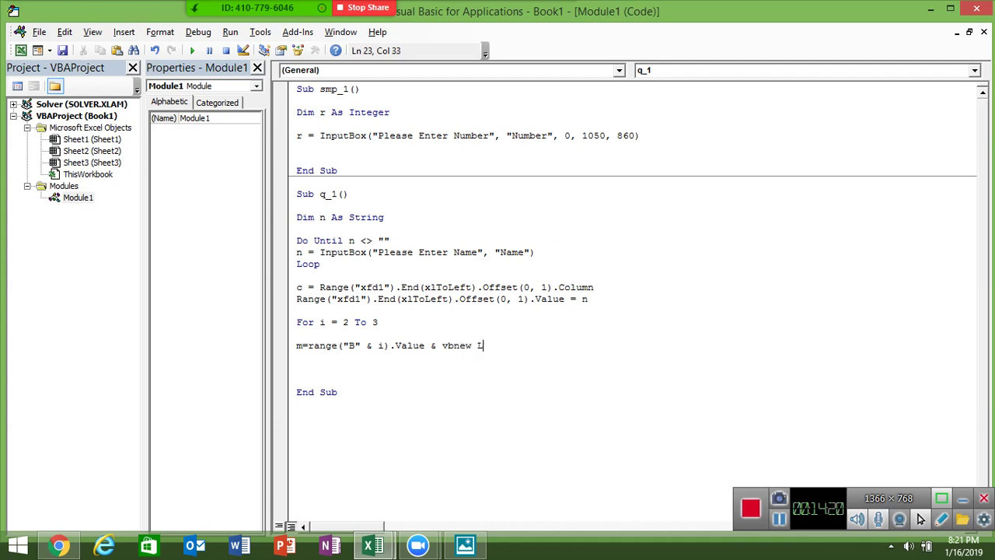
text(ine)
key(Return)
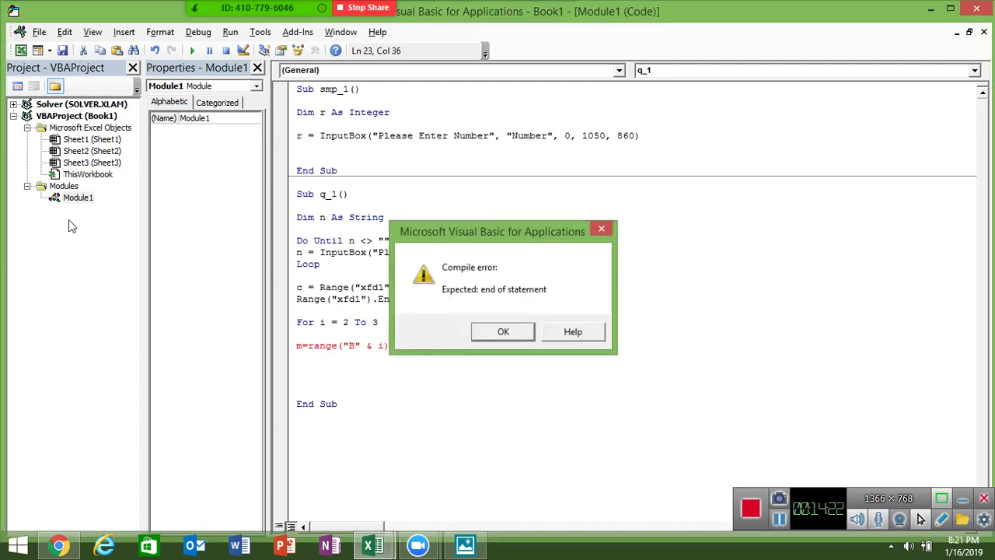
key(Return)
key(Left)
key(BackSpace)
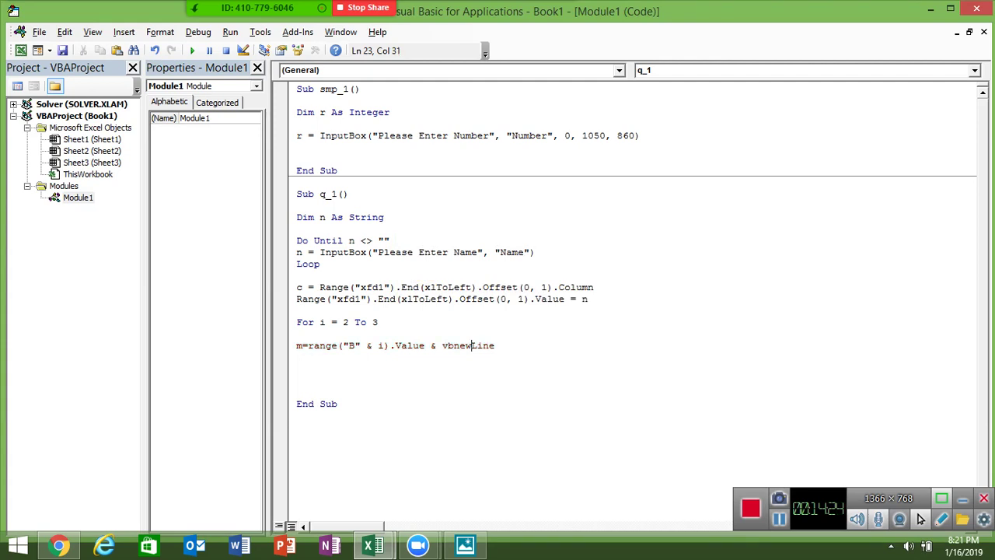
key(Down)
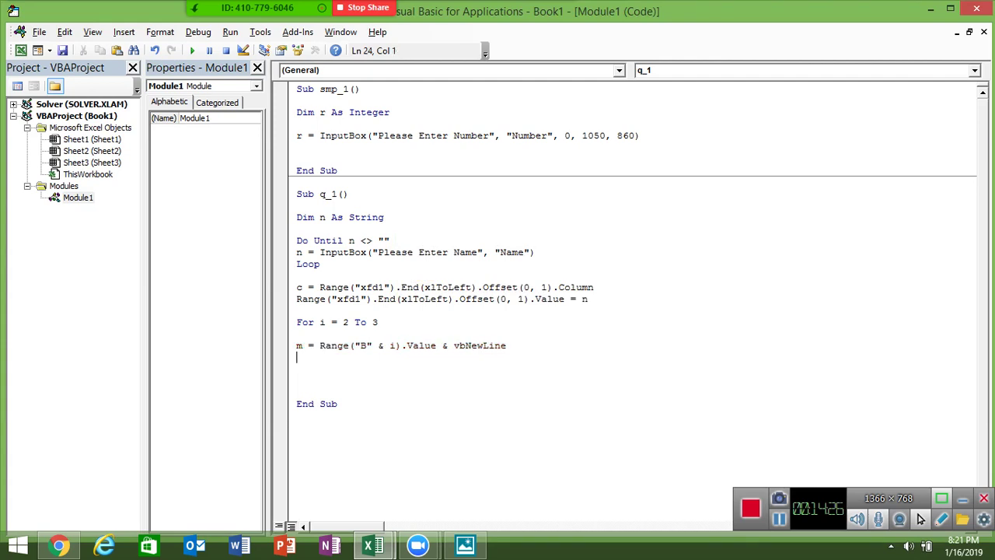
Step: Add m = m & "A." & Range("C" & i).Value & vbTab to the loop
key(BackSpace)
text(m=m )
text(& )
text("A)
text(." )
text(& ran)
text(ge()
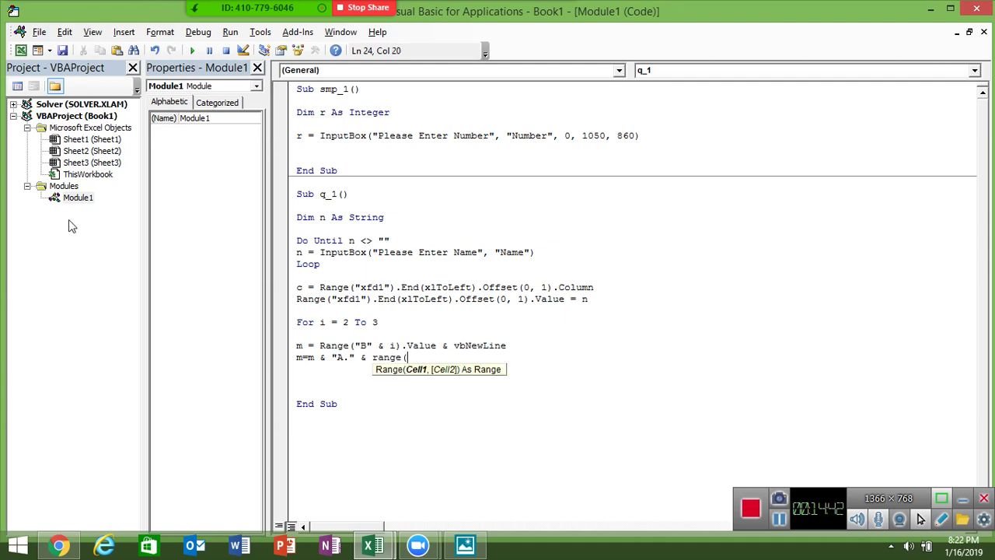
key(alt+F11)
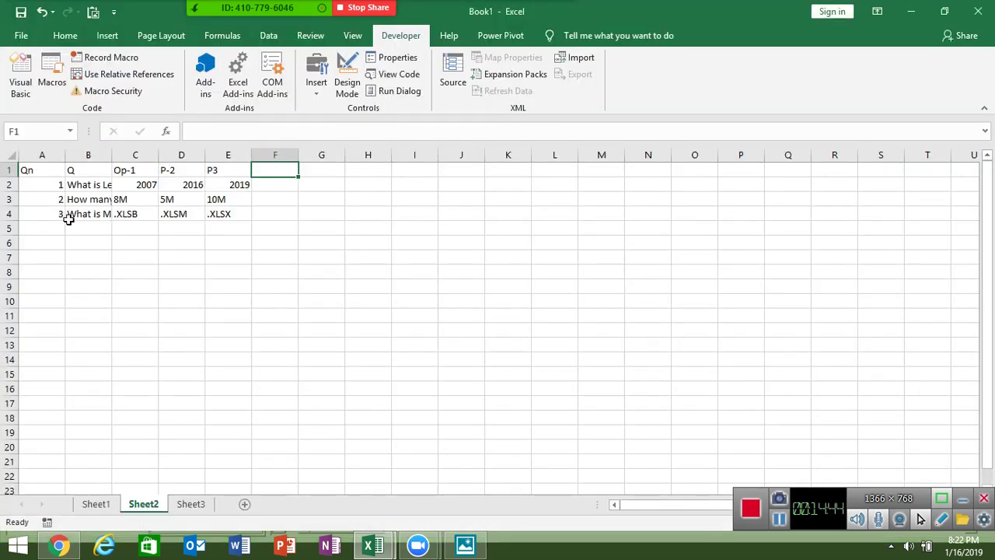
key(alt+Tab)
text(")
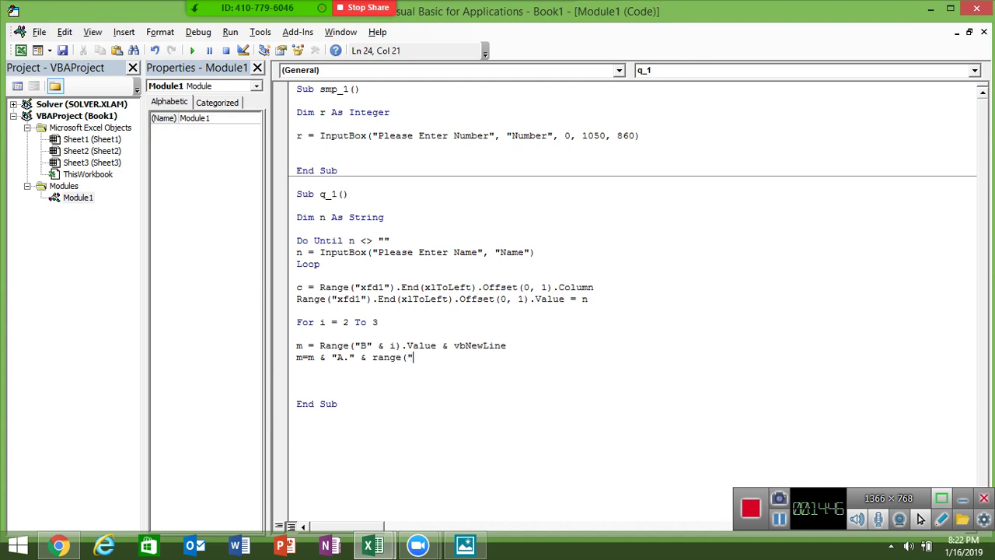
text(C" & )
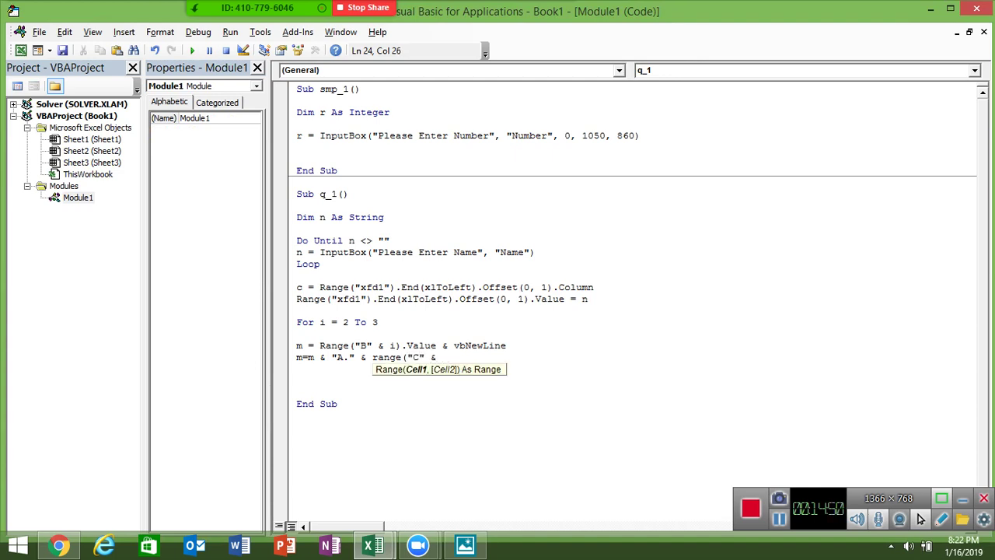
text(i)
text().)
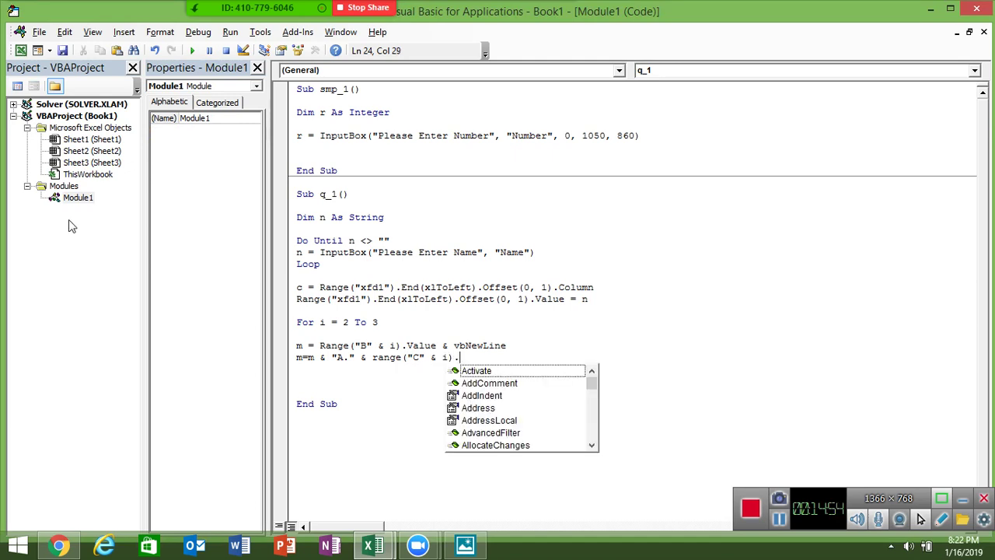
text(V)
key(Tab)
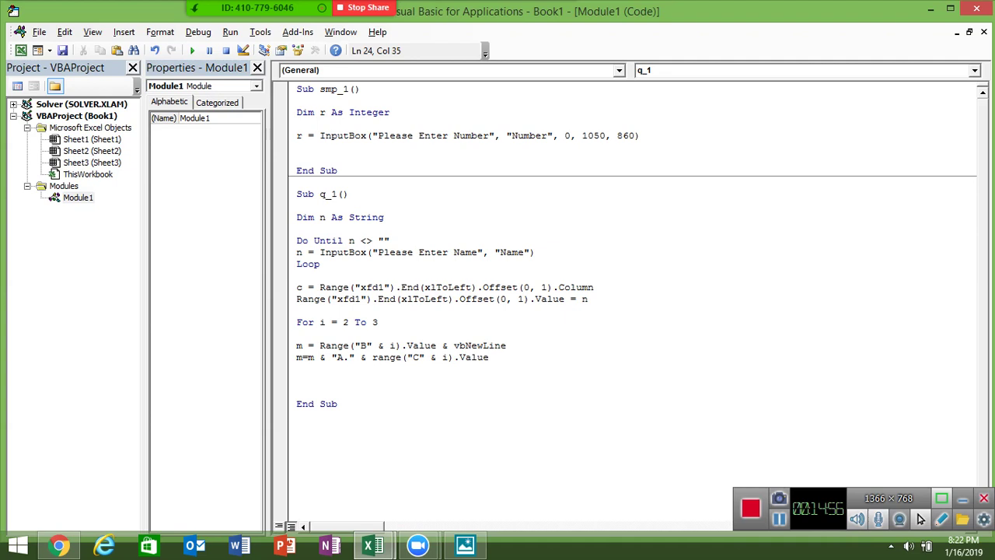
text(& v)
text(bTab)
key(Return)
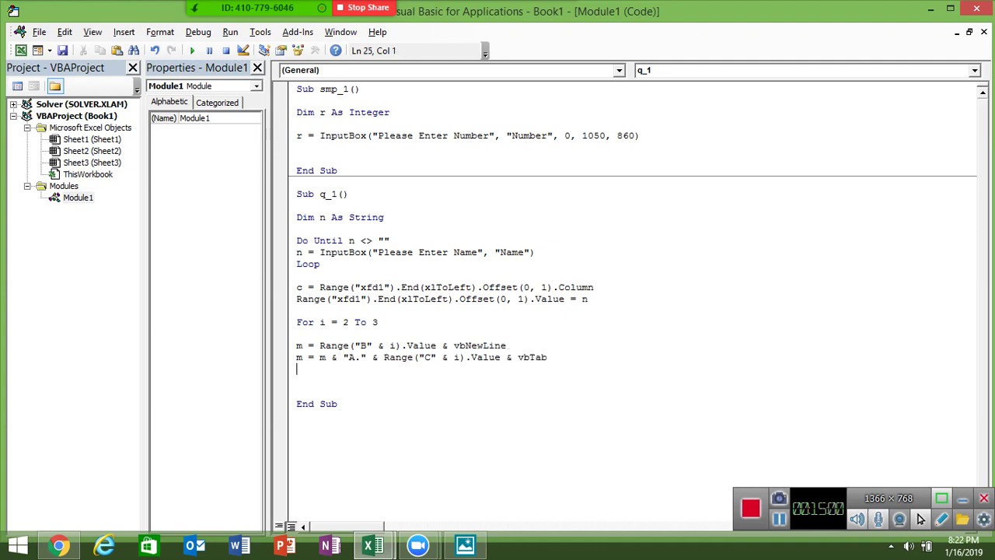
Step: Append a copy of that fragment labelled "B." reading column D
click(540, 357)
click(343, 357)
drag(331, 357, 559, 358)
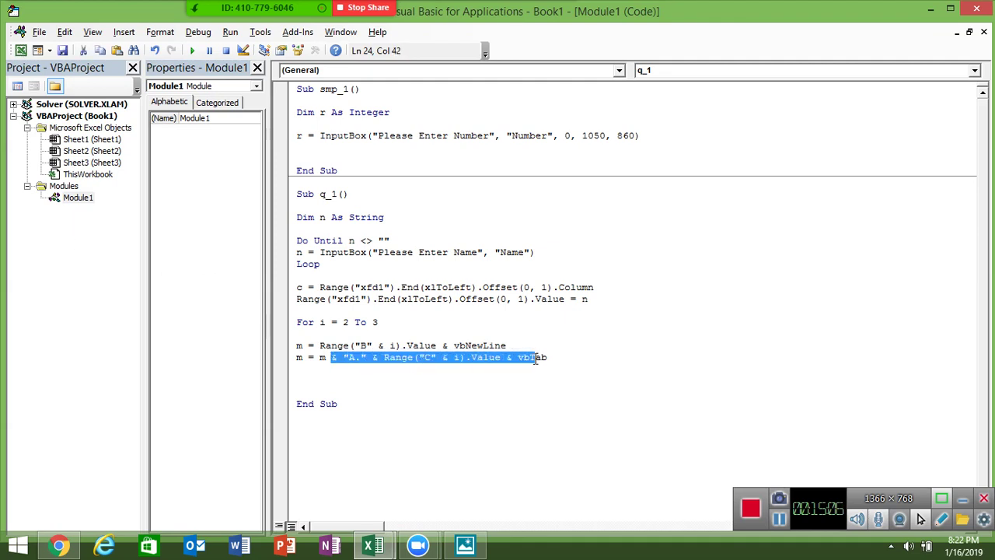
click(559, 359)
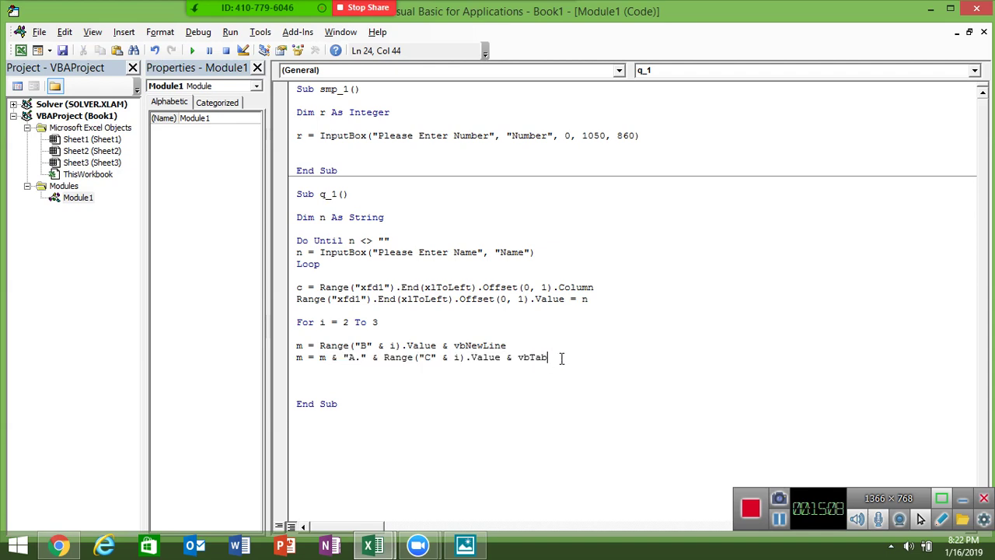
text(&)
text("A." & Range("C" & i).Value & vbTab)
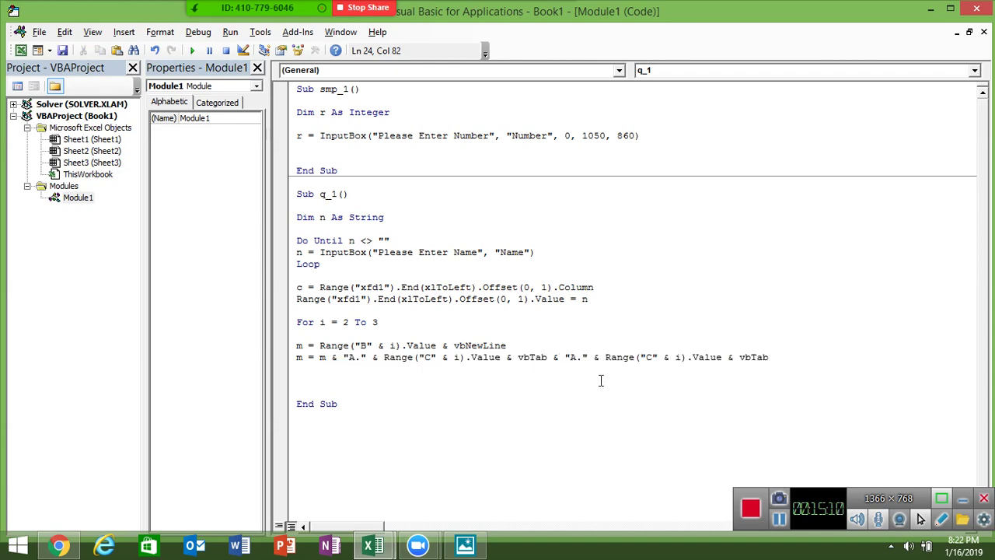
click(575, 360)
key(BackSpace)
text(B)
click(652, 357)
key(BackSpace)
text(D)
Step: Append a third copy labelled "C." reading column E and drop the trailing vbTab
click(780, 357)
text(& "A." & Range("C" & i).Value & vbTab)
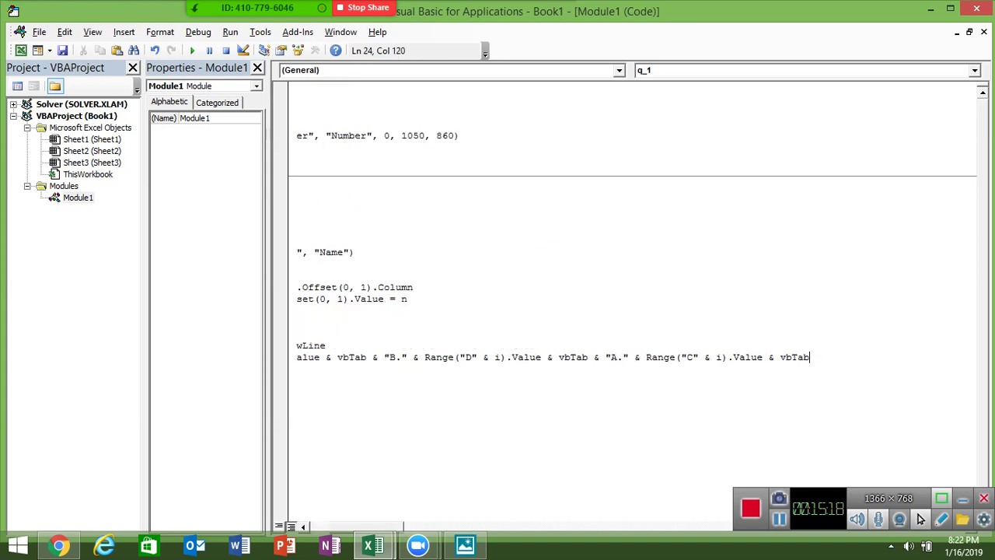
click(616, 357)
key(BackSpace)
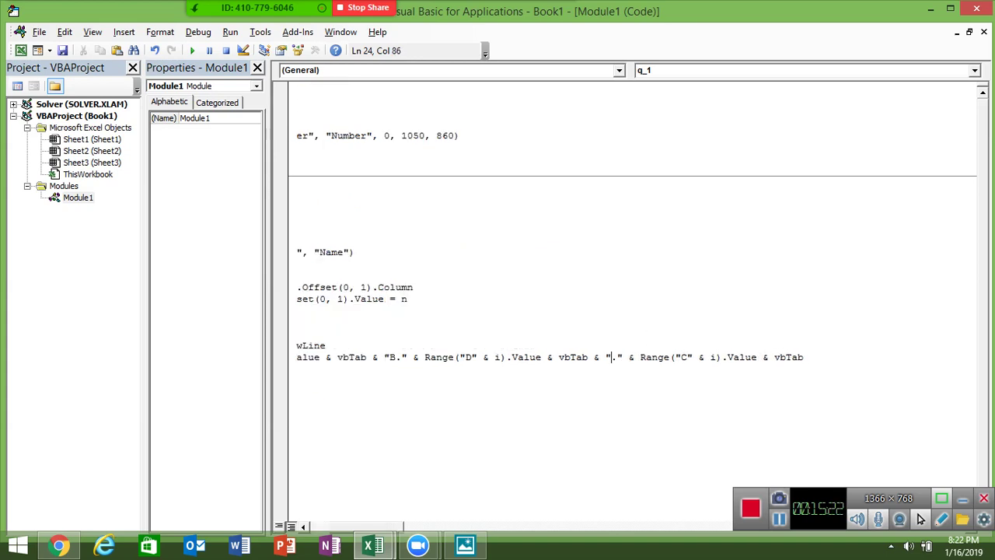
text(C)
click(695, 357)
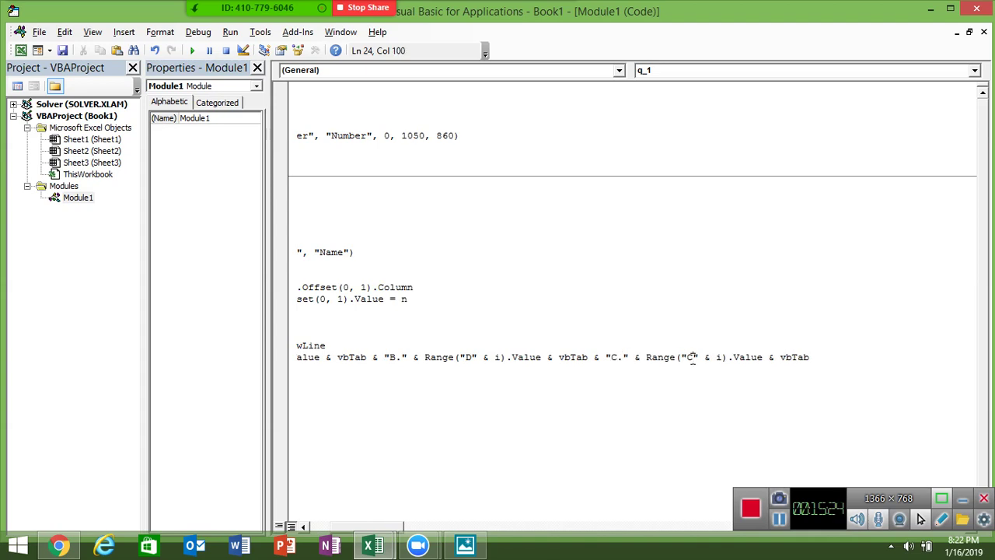
key(BackSpace)
text(E)
click(818, 356)
key(BackSpace)
key(BackSpace)
key(BackSpace)
key(BackSpace)
key(BackSpace)
key(BackSpace)
key(BackSpace)
key(BackSpace)
key(Down)
key(Down)
key(Return)
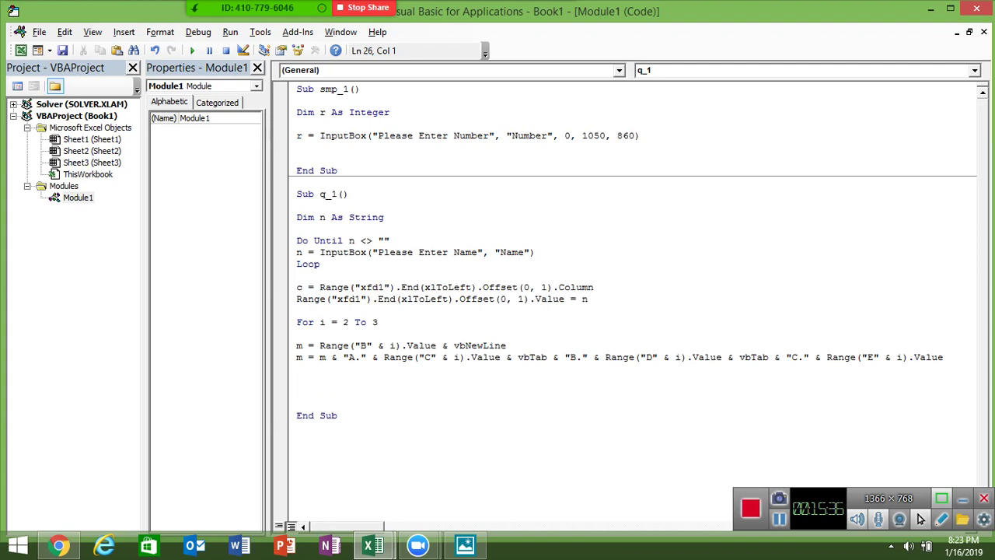
Step: Complete the line as a = InputBox(m, Range("A" & i).Value, "NA")
text(a=inpu)
text(tbox)
text((")
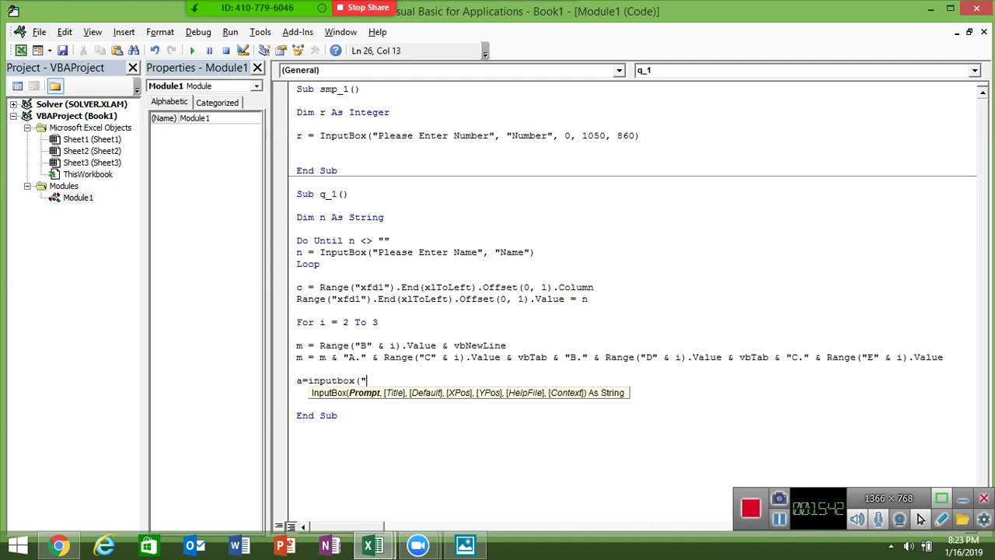
text(E)
key(BackSpace)
key(BackSpace)
text(m)
text( & rang)
text(e(")
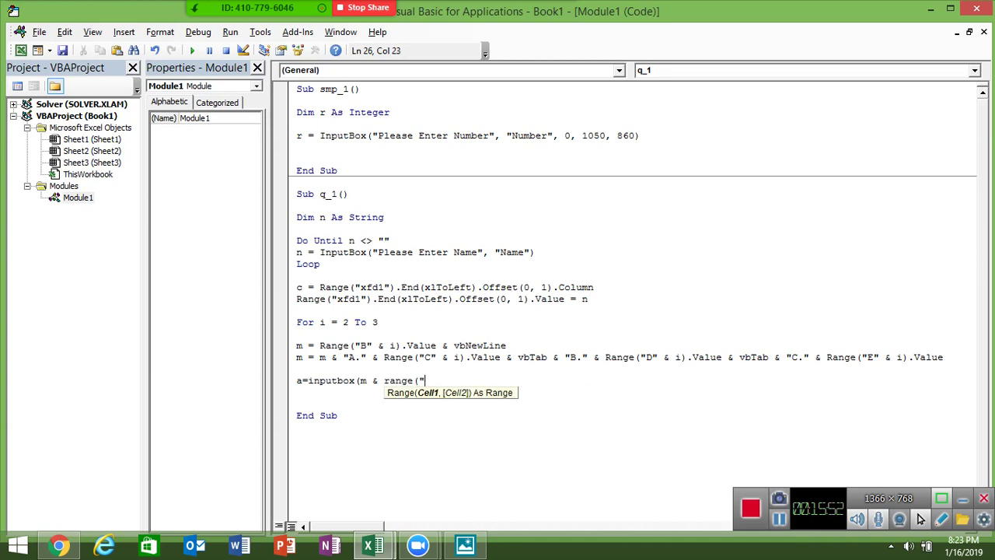
text(A" )
text(& )
text(i))
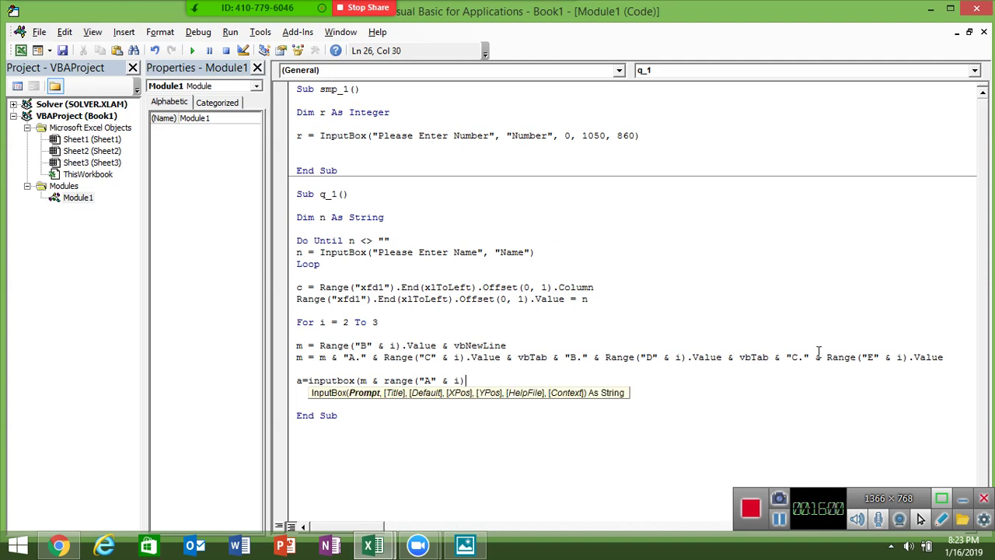
text(.v)
key(Down)
key(Tab)
text(,)
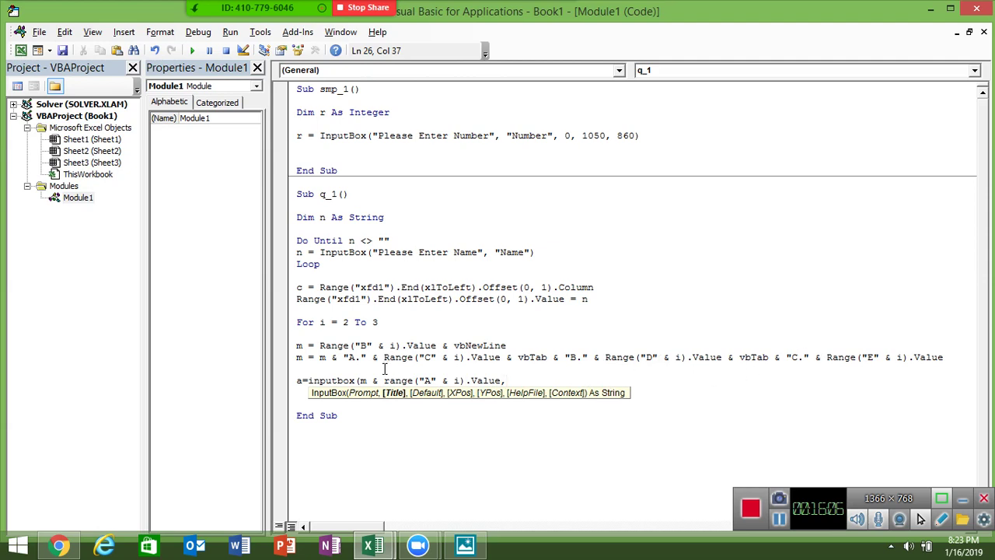
click(384, 380)
key(BackSpace)
key(BackSpace)
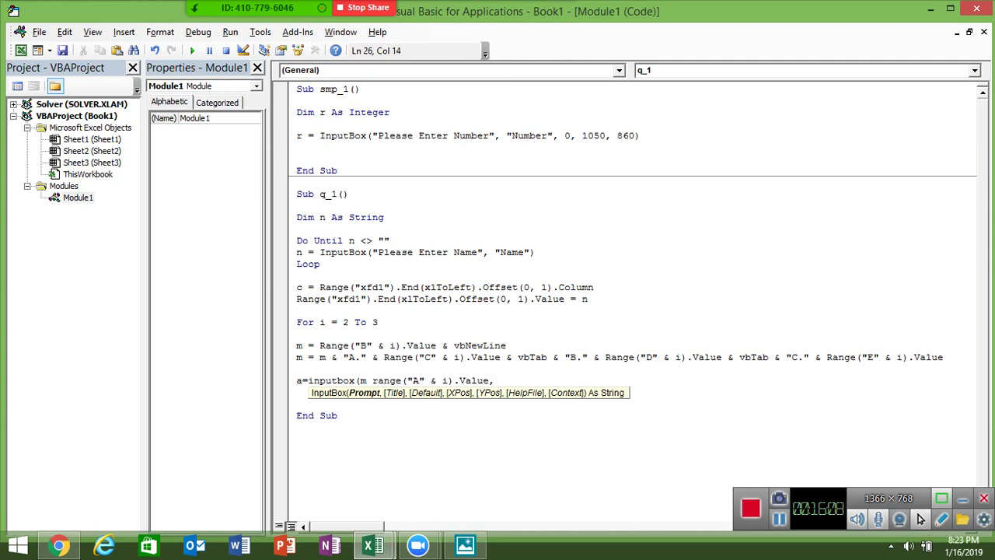
text(,)
click(504, 380)
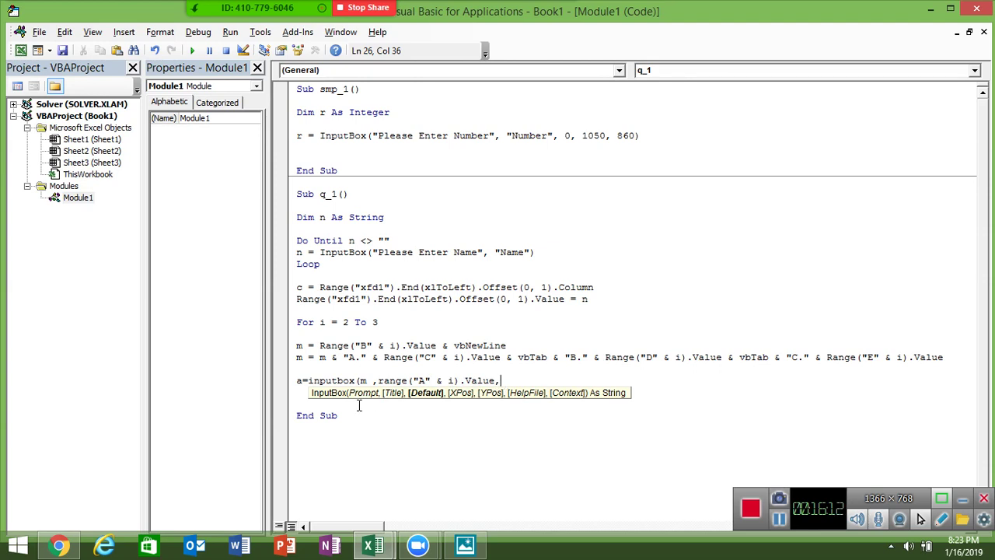
text(N)
text(A)
key(BackSpace)
key(BackSpace)
text("N)
key(BackSpace)
text(NA)
text(")
text())
Step: Insert blank lines below the InputBox line, above End Sub
key(Return)
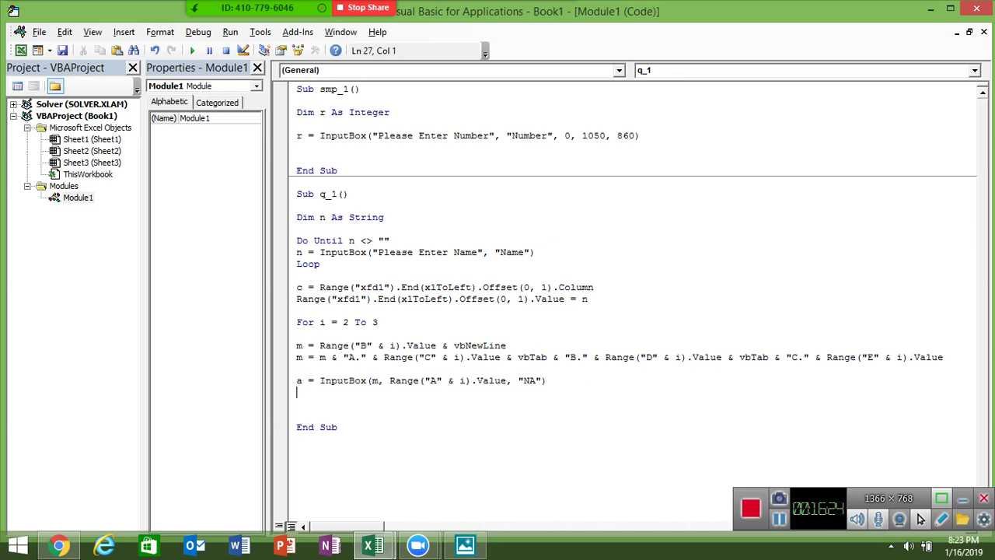
key(Return)
key(Return)
key(Up)
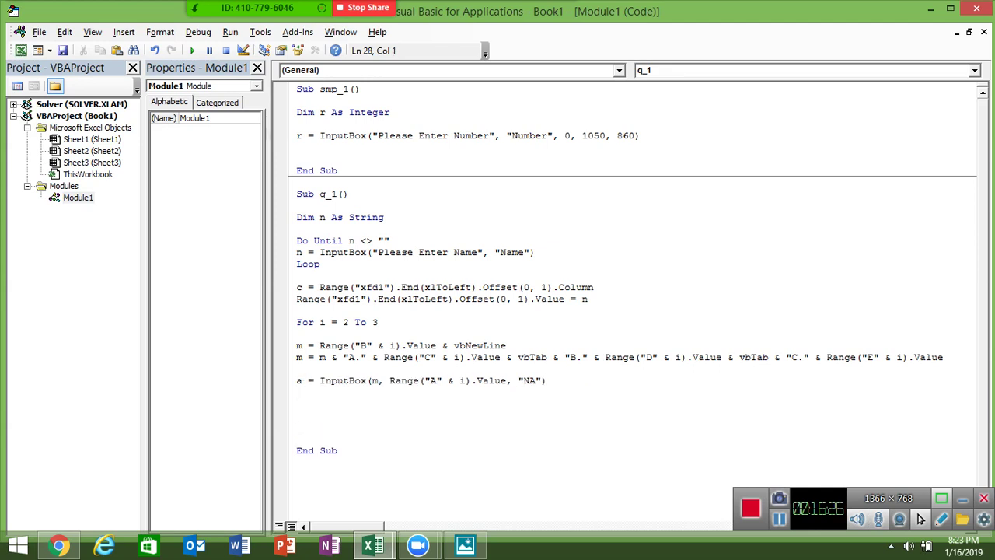
text(c)
key(BackSpace)
Step: Add Cells(i, c).Value = a, then Next i to close the loop
text(cells()
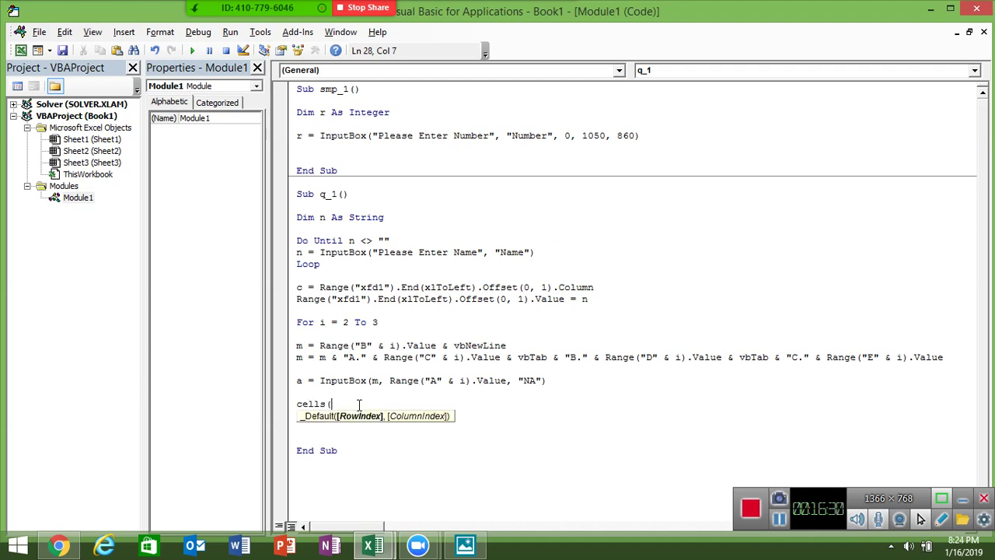
text(i)
text(,)
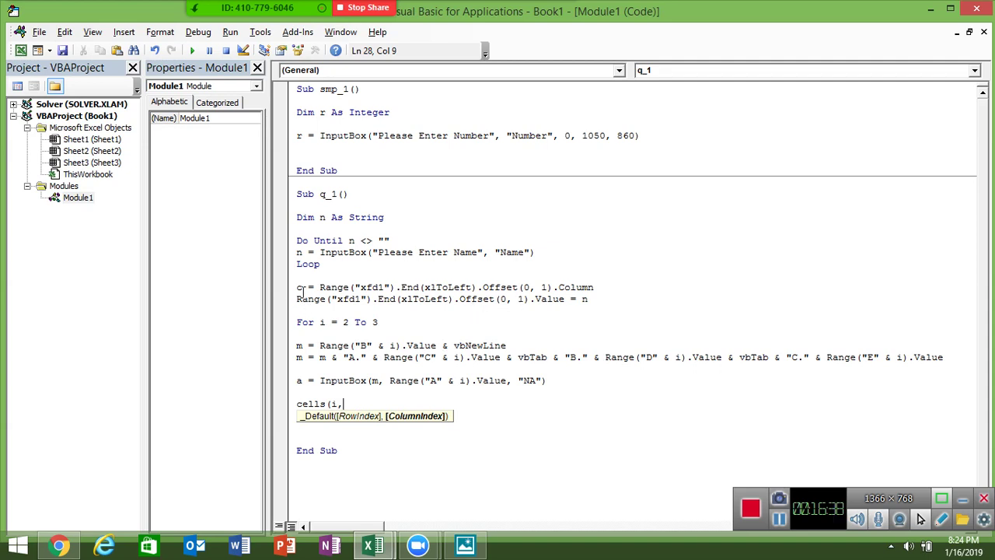
text(c)
text().va)
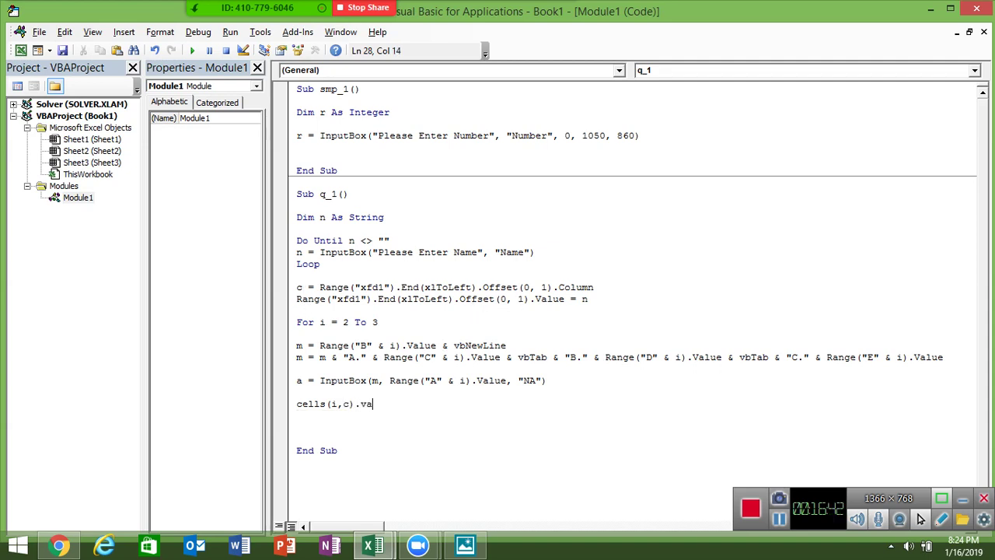
text(lue=)
text(a)
key(Return)
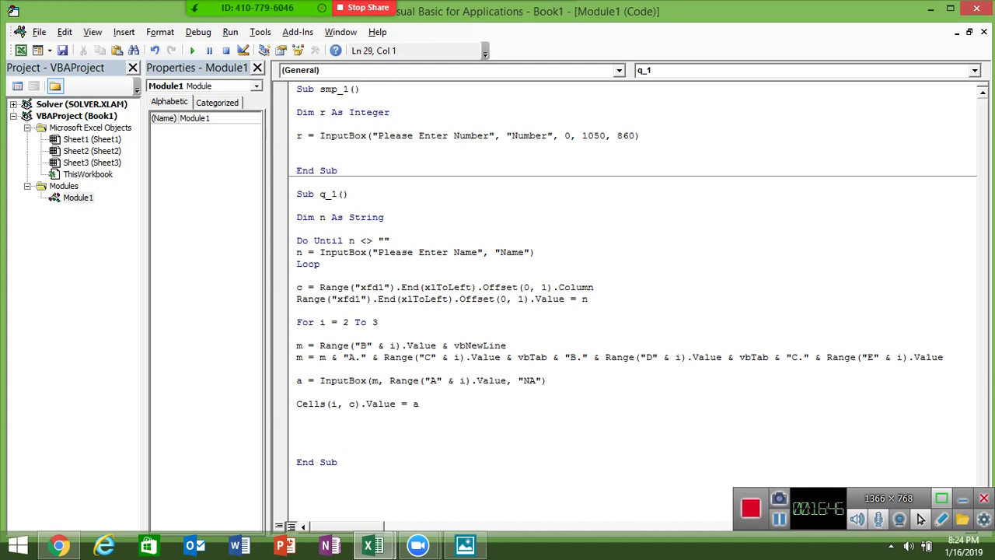
text(next i)
key(Return)
Step: Run q_1 and enter the respondent's name in the first prompt
click(192, 49)
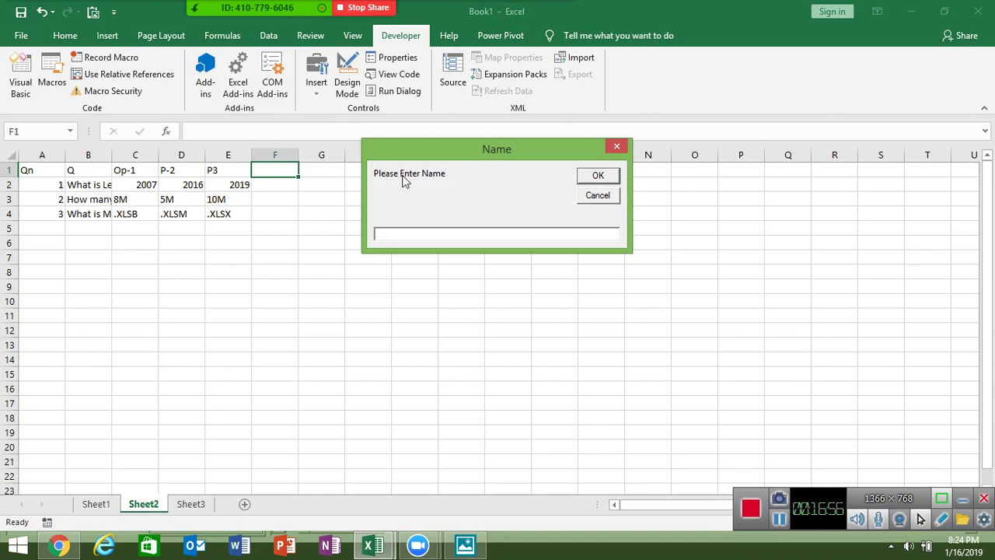
text(Uday)
click(591, 181)
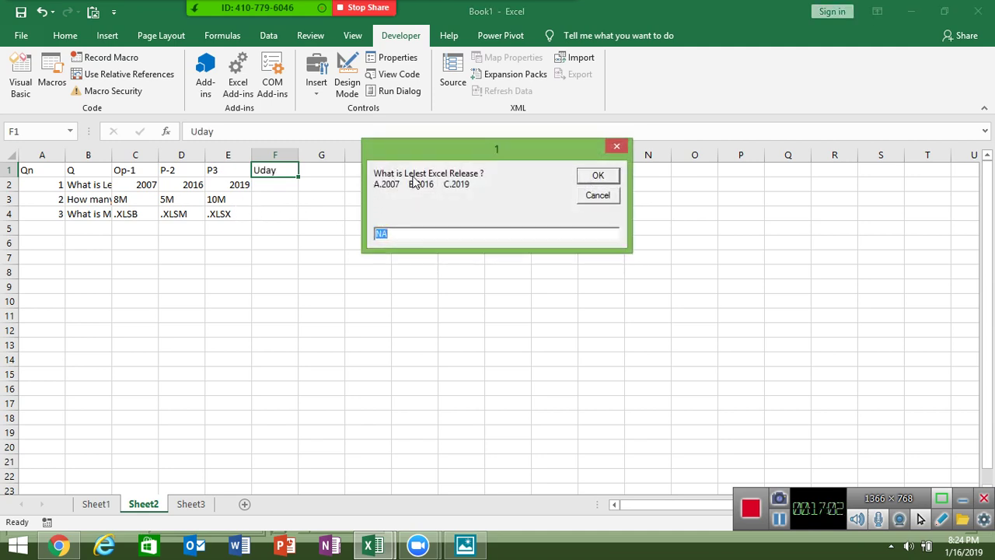
Step: Answer C to both questions, replacing the NA default, and check Sheet2
key(BackSpace)
text(C)
click(593, 179)
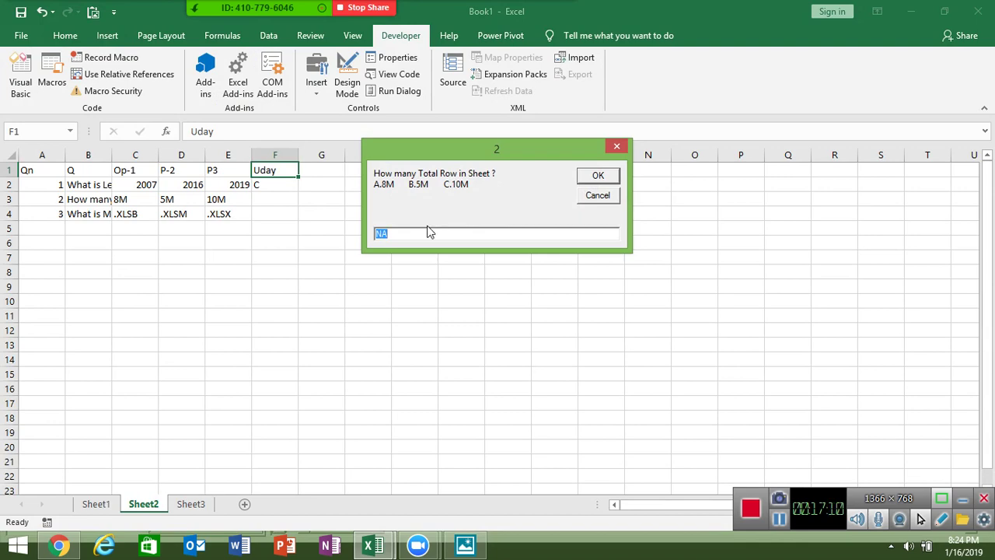
text(C)
click(594, 176)
key(alt+F11)
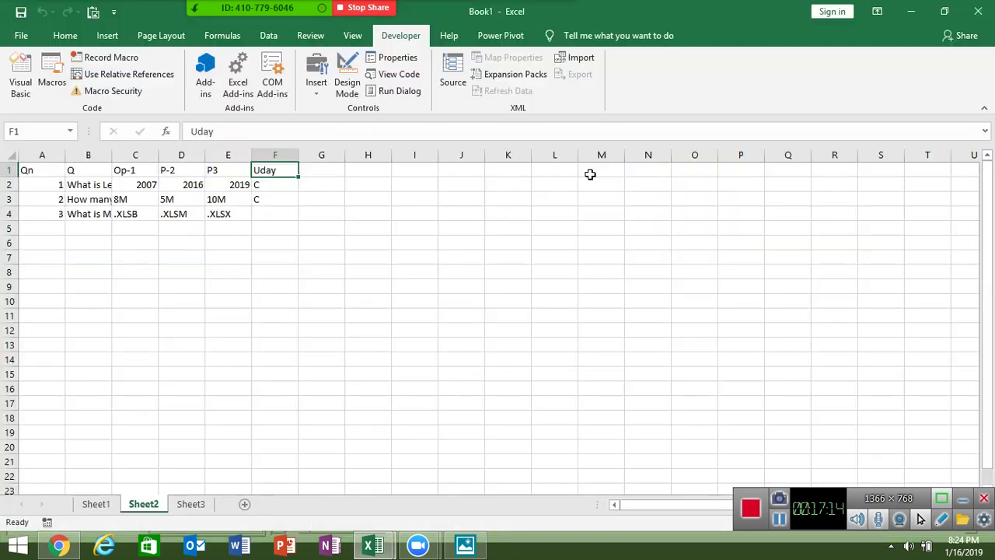
Step: Change the loop's end value from 3 to 4 so it reads For i = 2 To 4
click(266, 212)
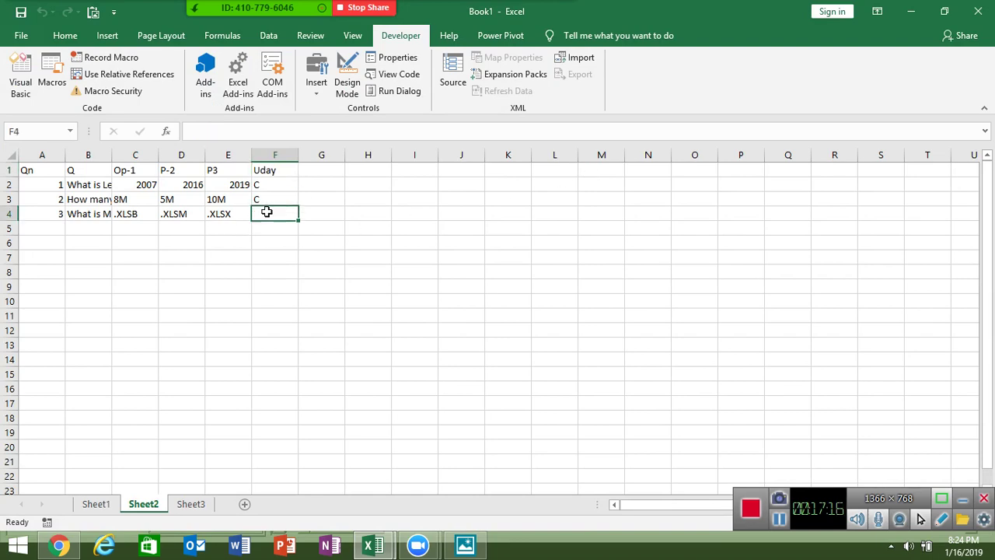
key(alt+F11)
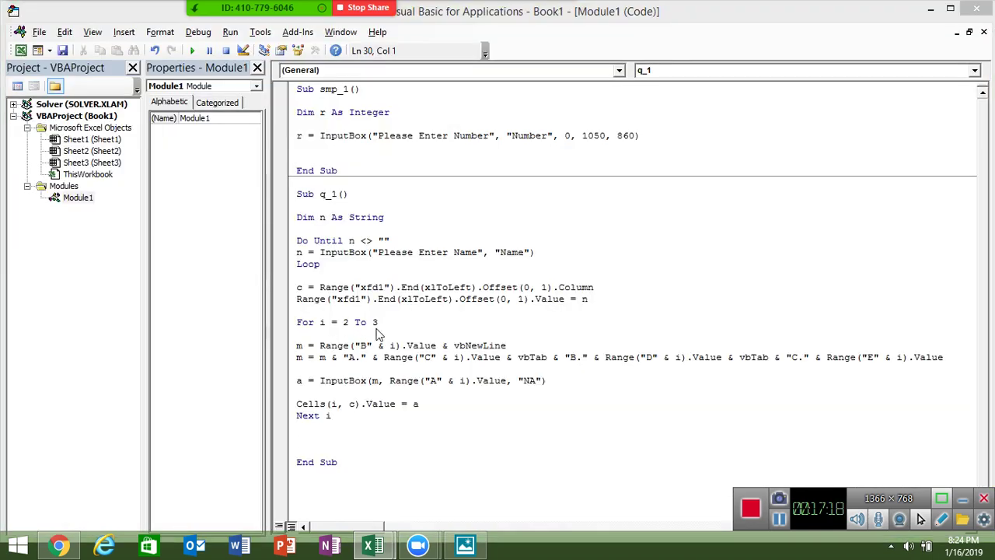
key(alt+F11)
key(alt+F11)
double_click(373, 323)
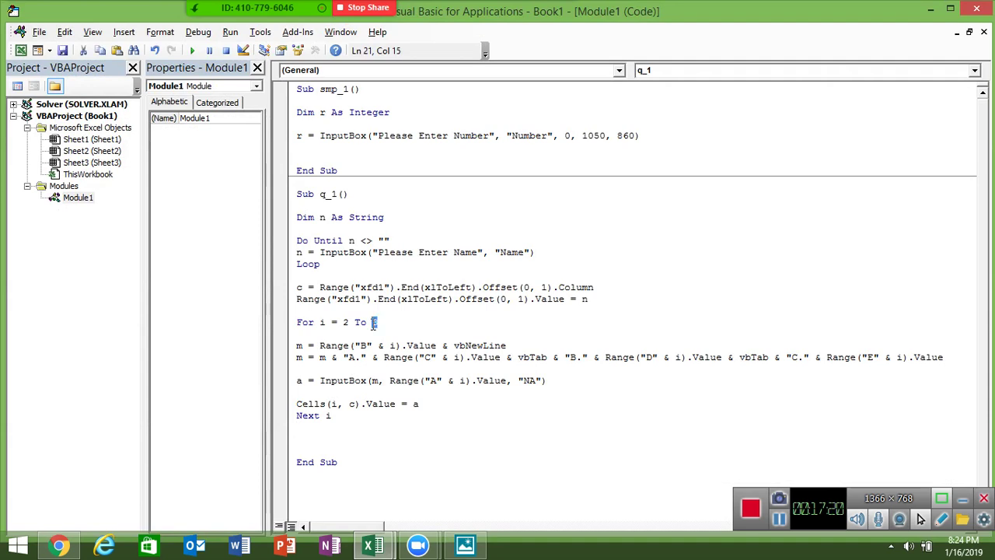
text(4)
click(385, 413)
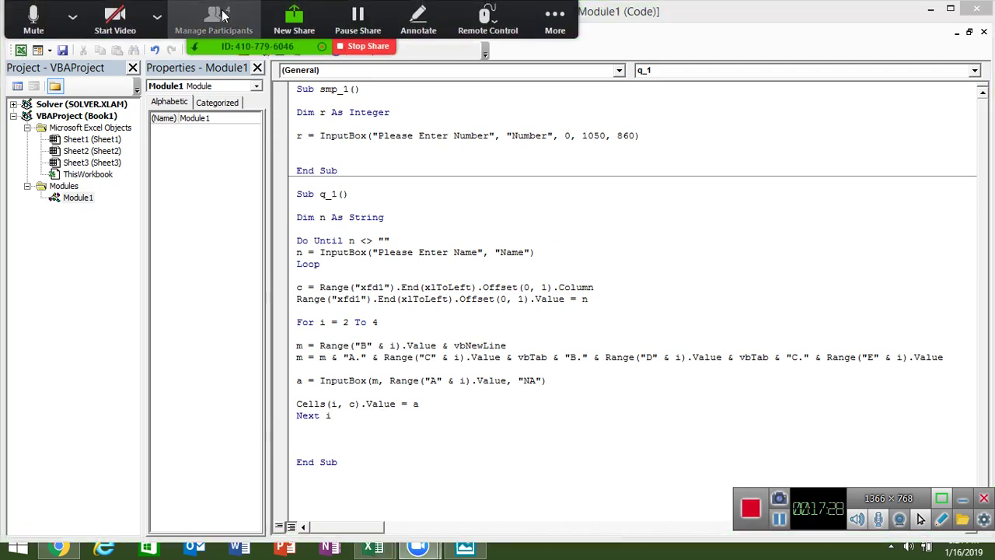
click(224, 16)
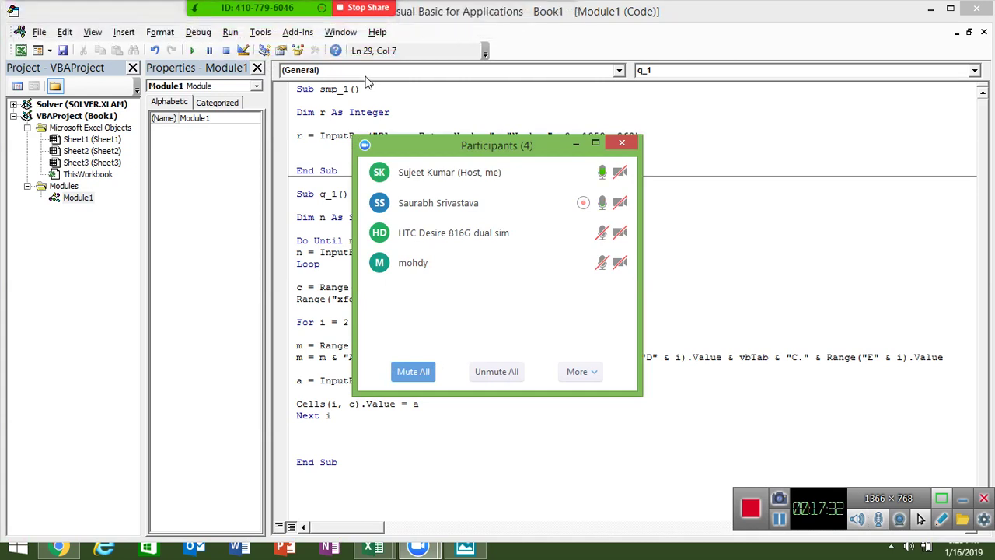
key(alt+u)
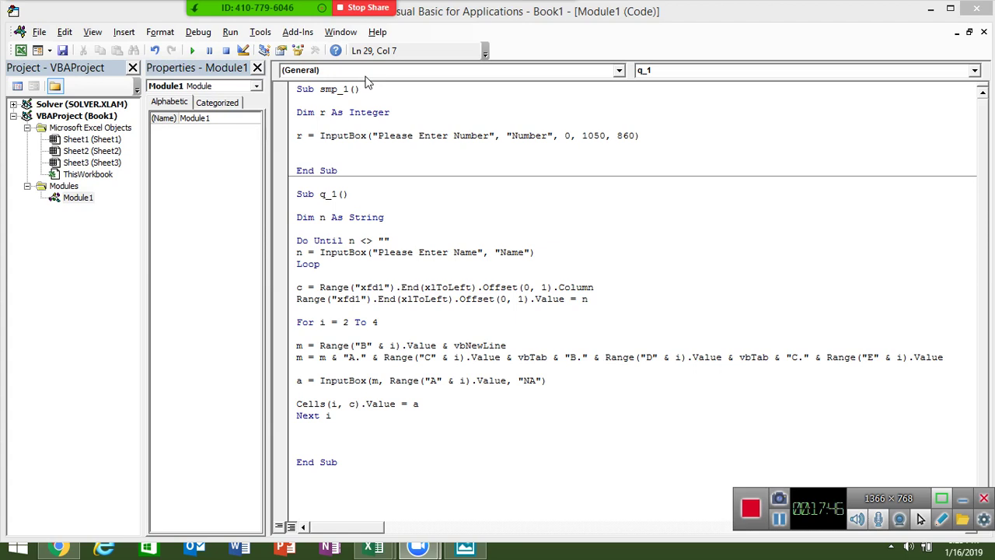
Step: Rerun q_1 and enter a second respondent's name
click(443, 278)
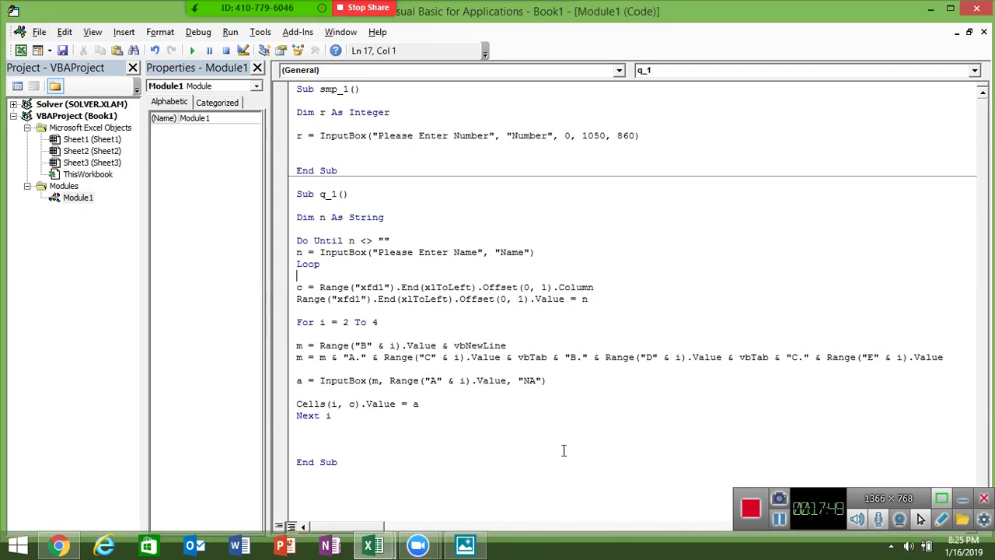
click(389, 310)
click(351, 265)
click(192, 51)
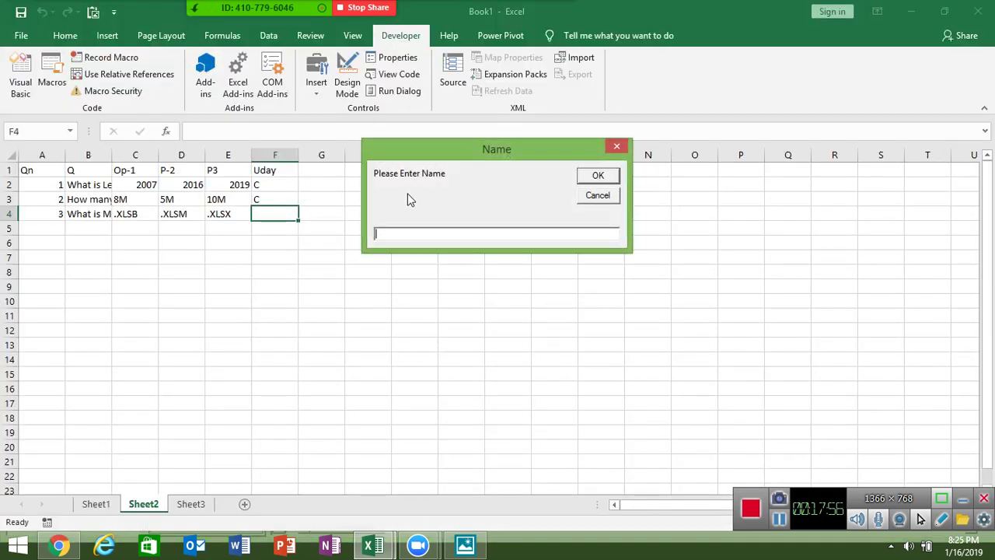
text(Kav)
click(601, 179)
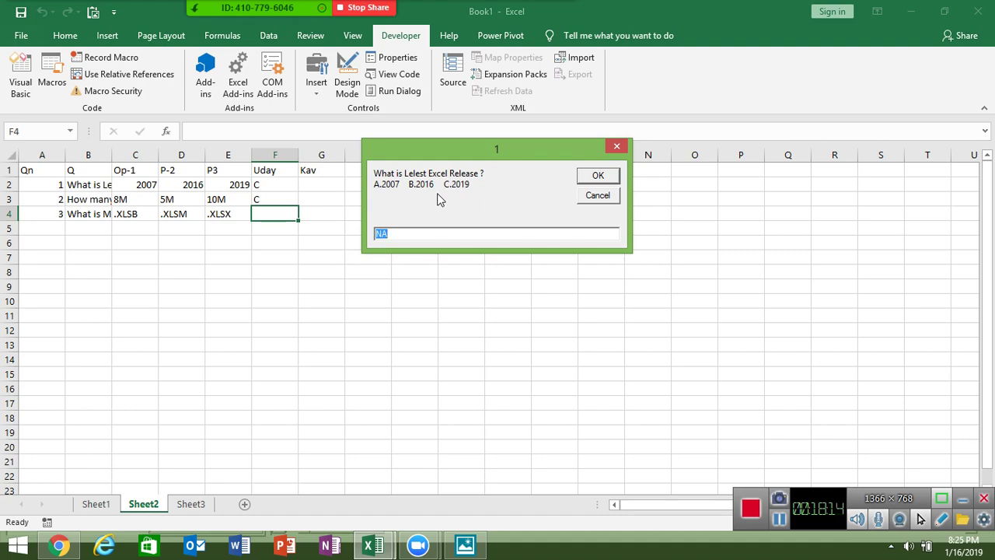
Step: Accept the NA default answer for each question
click(602, 175)
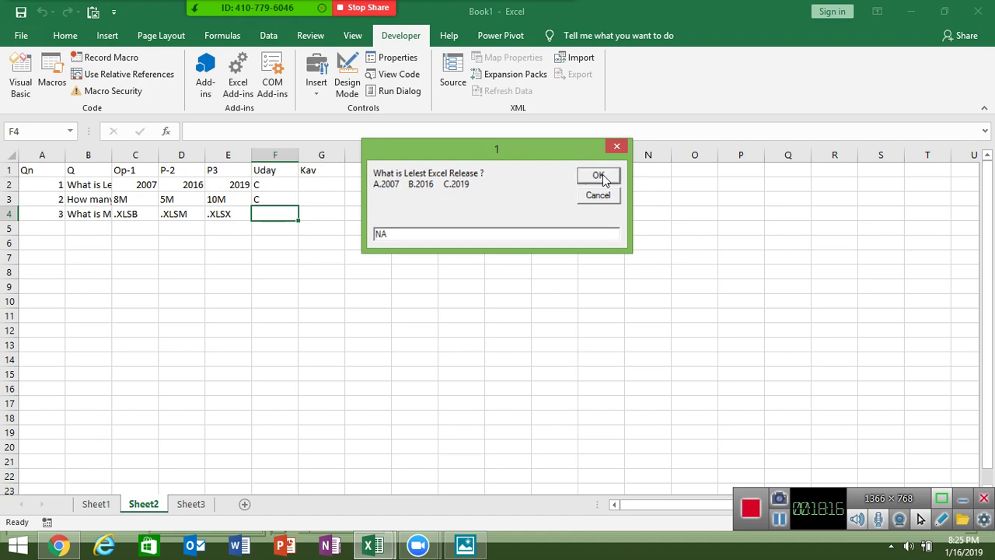
click(603, 175)
click(603, 175)
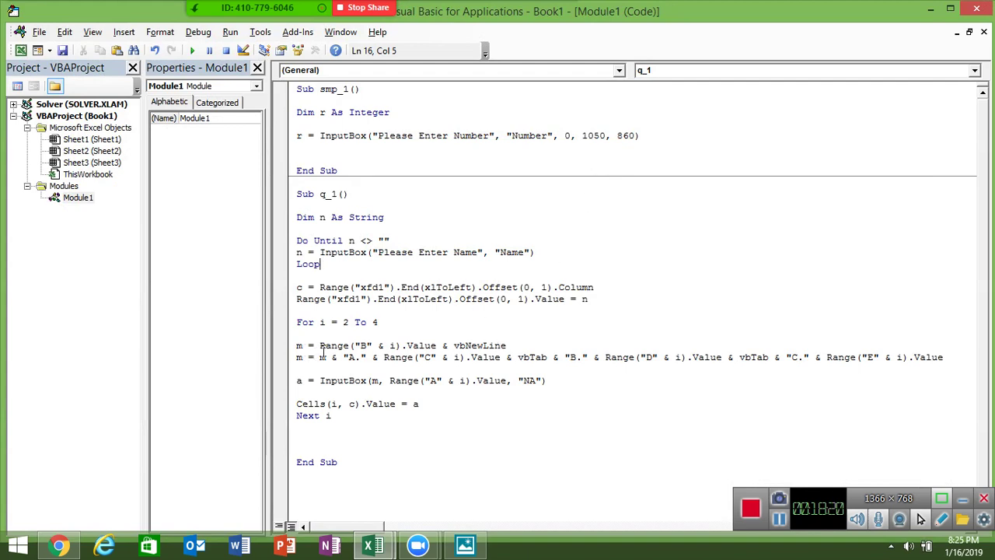
click(368, 346)
double_click(426, 346)
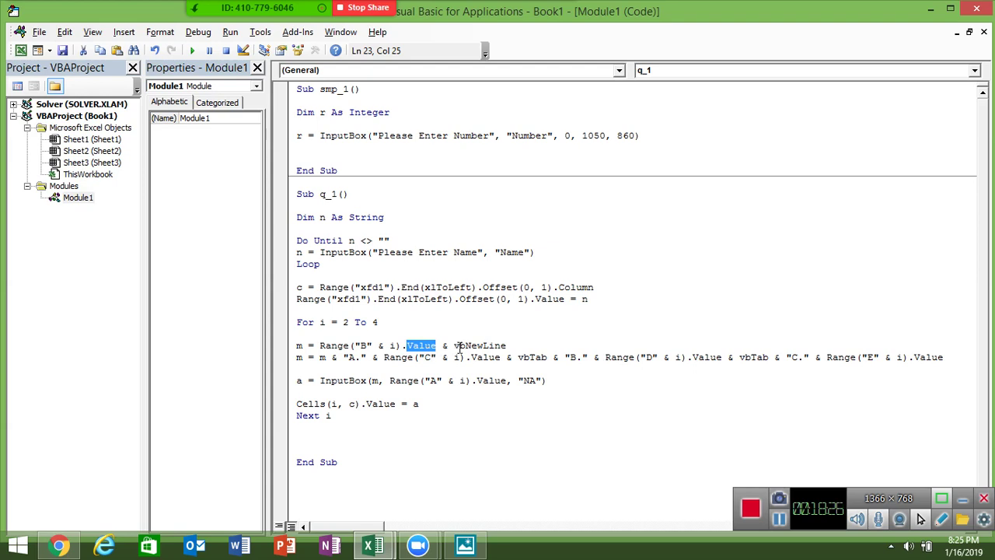
double_click(458, 347)
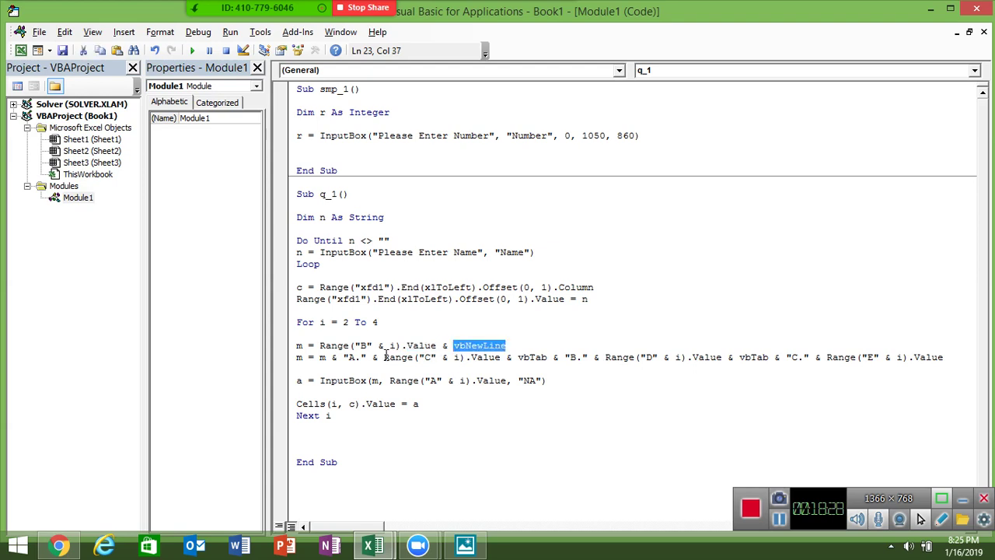
click(355, 357)
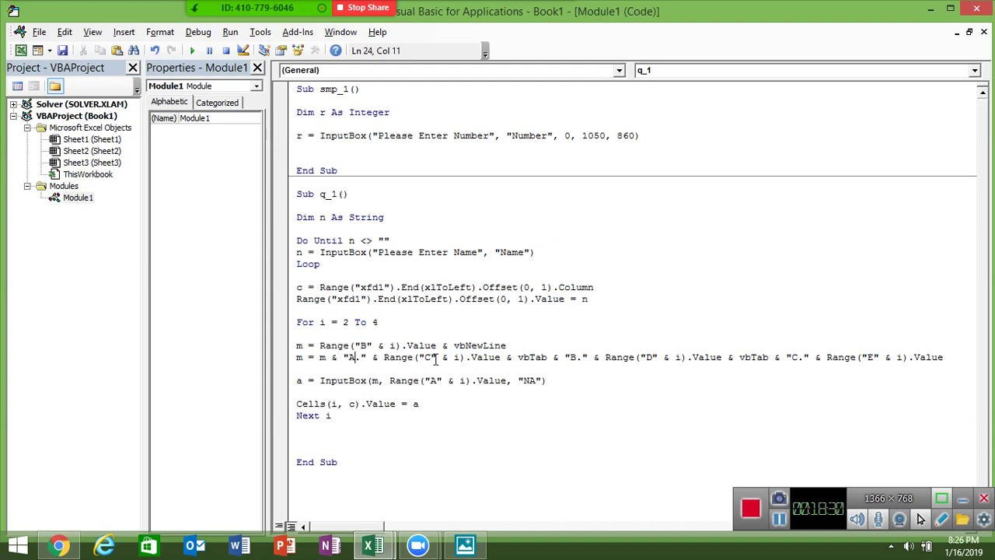
click(442, 358)
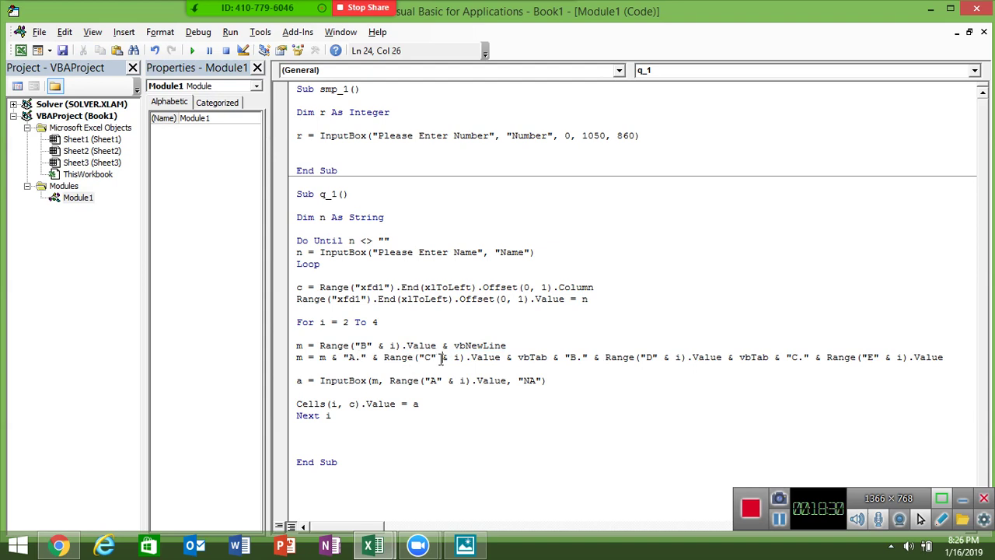
click(664, 358)
click(845, 357)
click(361, 357)
click(580, 357)
double_click(322, 357)
double_click(320, 347)
click(320, 358)
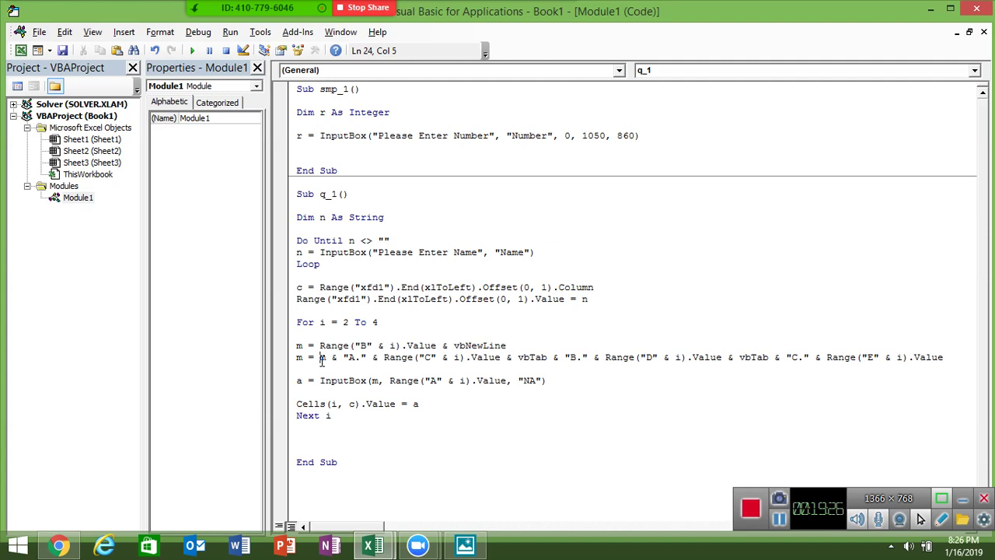
Step: Place the caret on the blank line below the end of the q_1 macro
click(354, 404)
click(352, 423)
click(333, 487)
Step: Save the workbook in the VBA folder as the macro-enabled file 'Inputbox -1'
key(alt+F11)
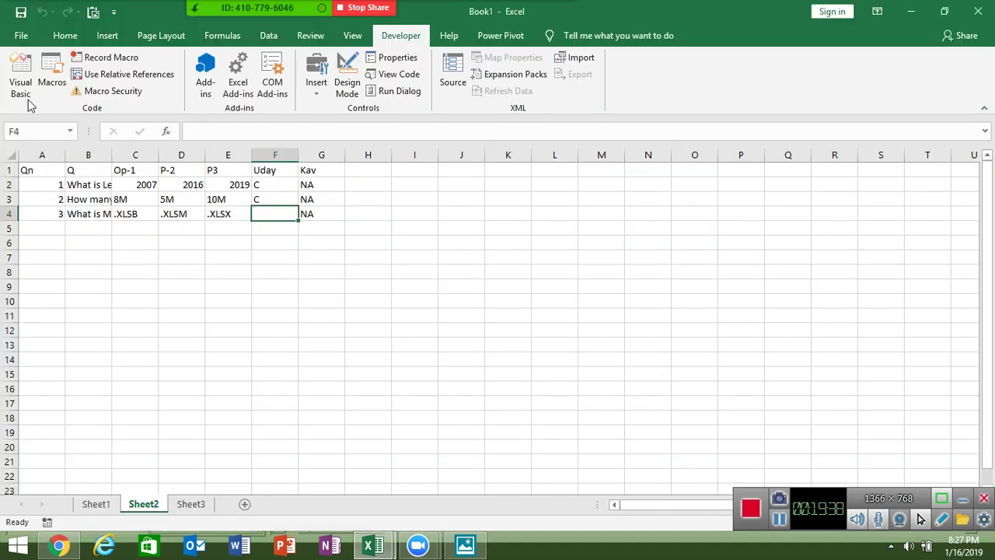
click(22, 35)
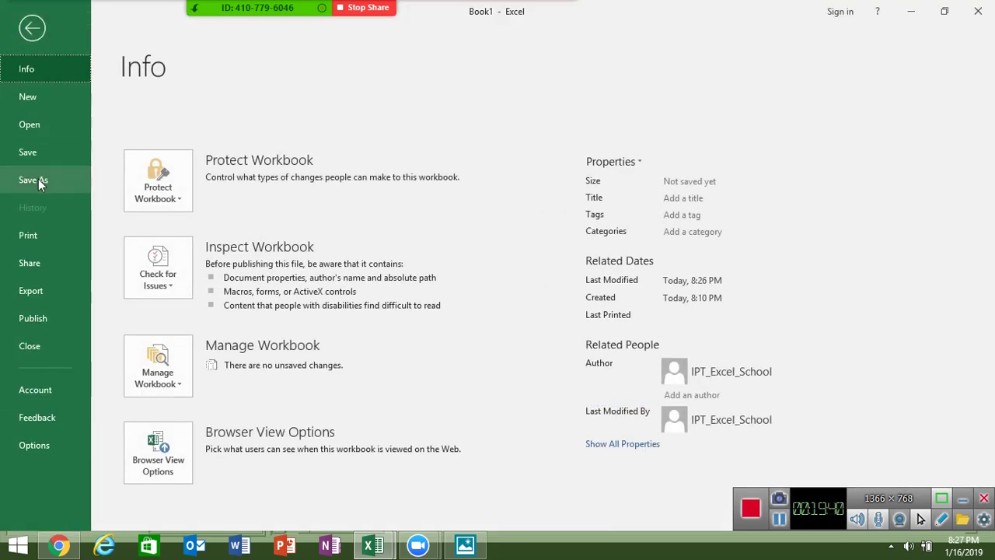
click(39, 181)
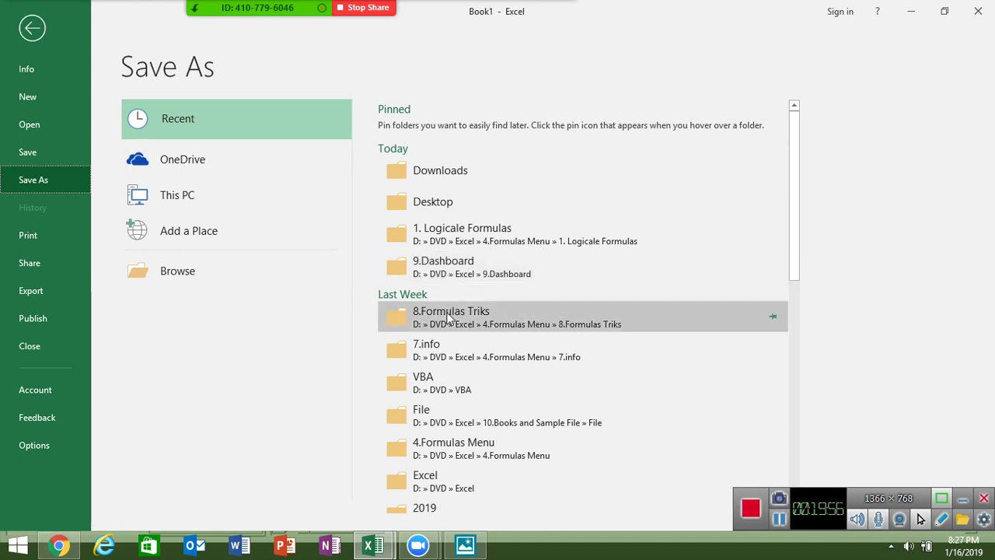
click(444, 386)
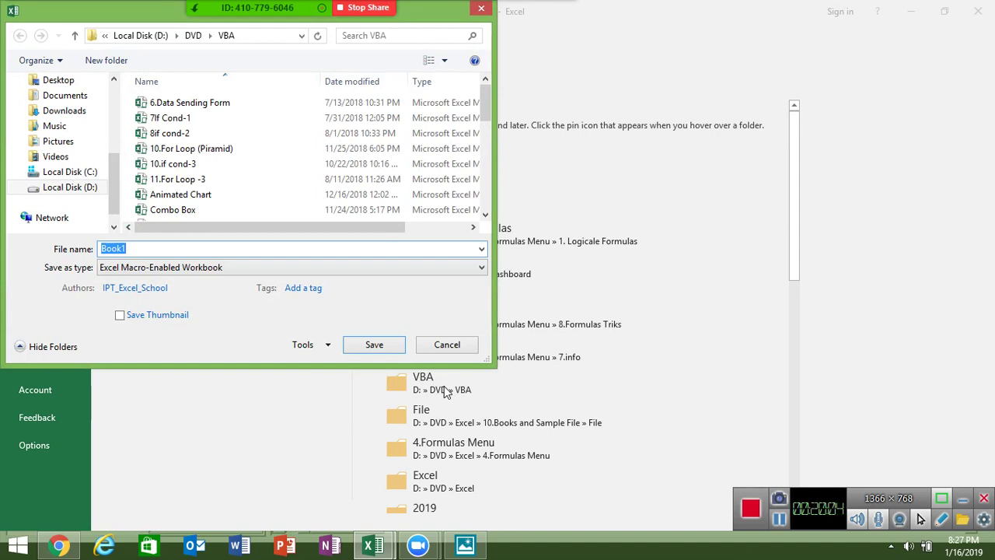
text(Input)
text(box)
key(BackSpace)
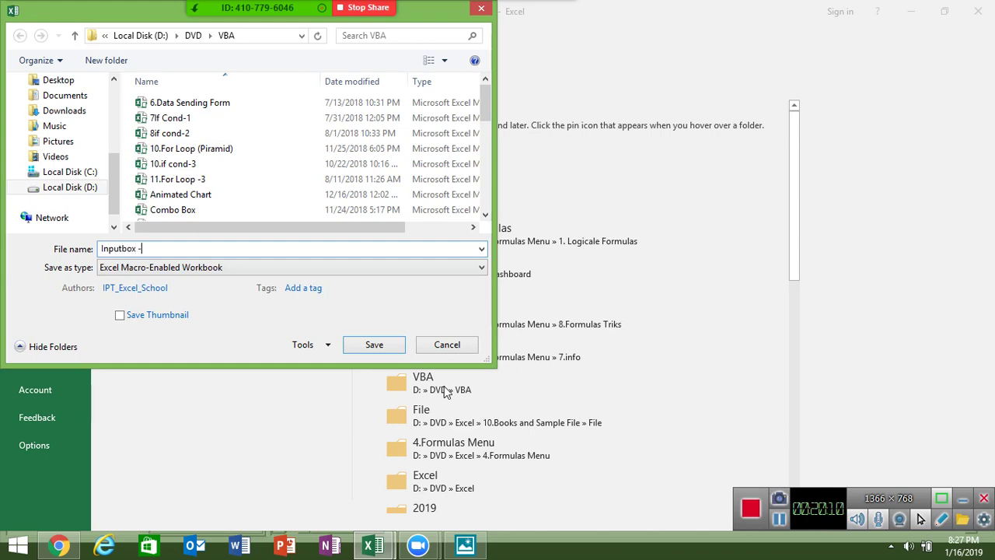
text(1)
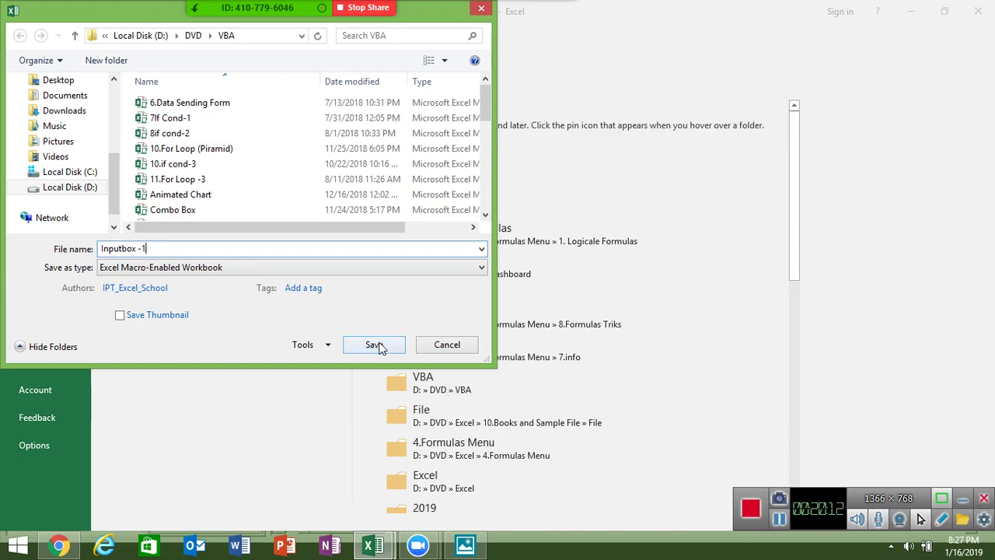
click(379, 345)
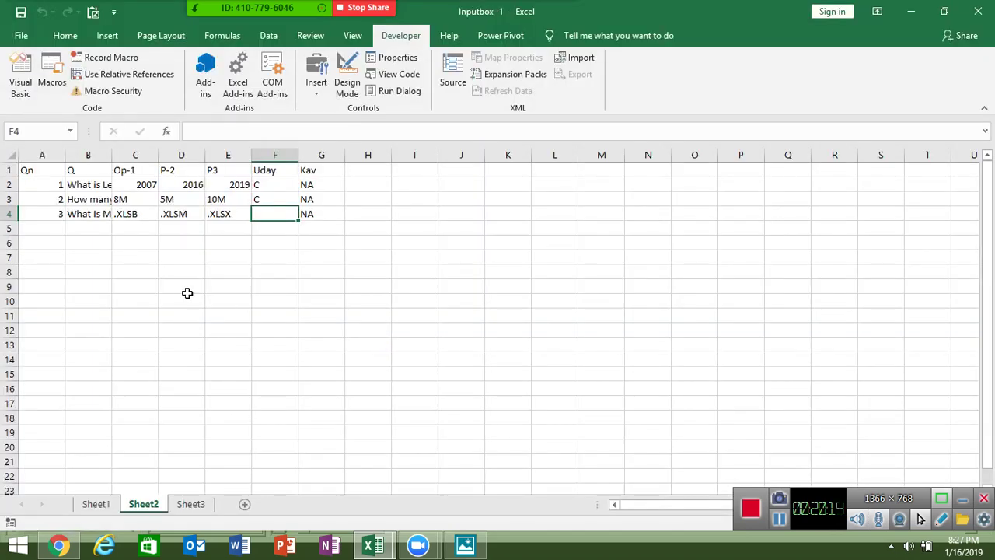
Step: Glance at the Module1 code, then return to the worksheet
key(alt+F11)
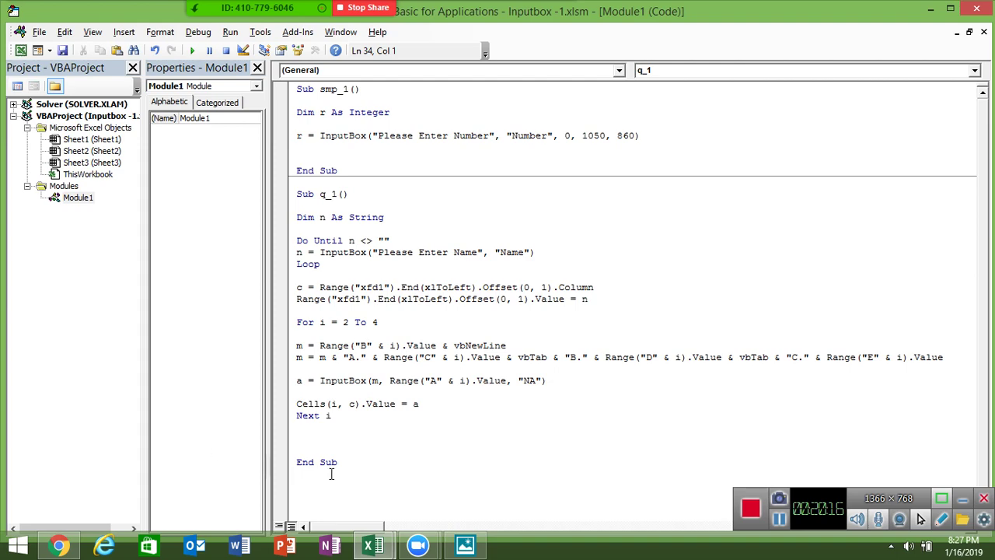
scroll(331, 475, down, 6)
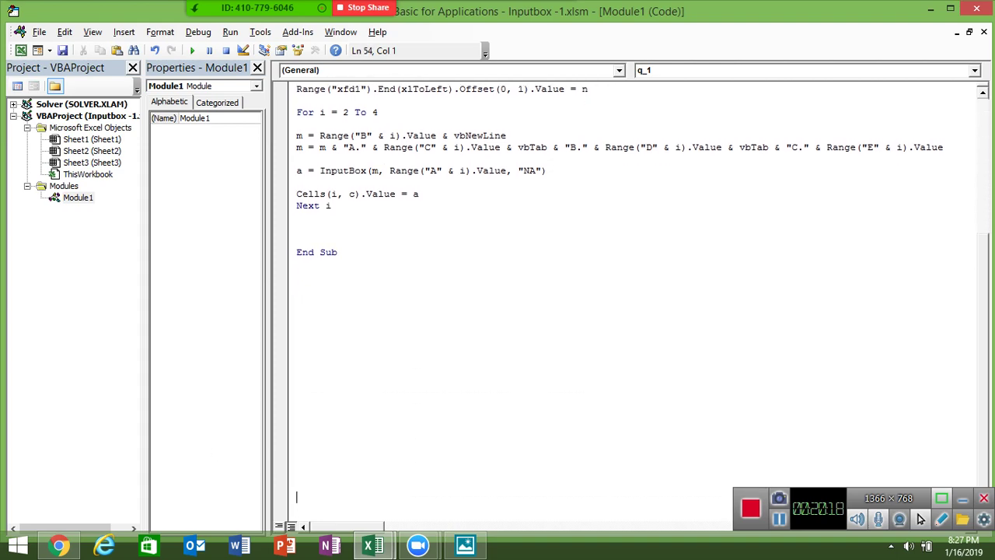
key(alt+F11)
Step: Try a FORECAST.ETS entry in I14 with D3:F4, cancel it, then go to Sheet3 and the code editor
click(419, 356)
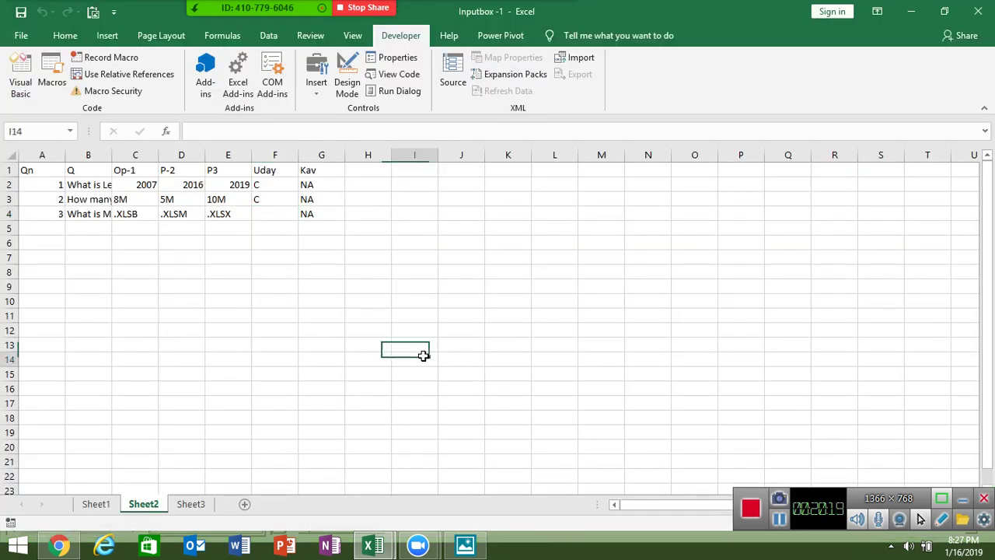
click(167, 130)
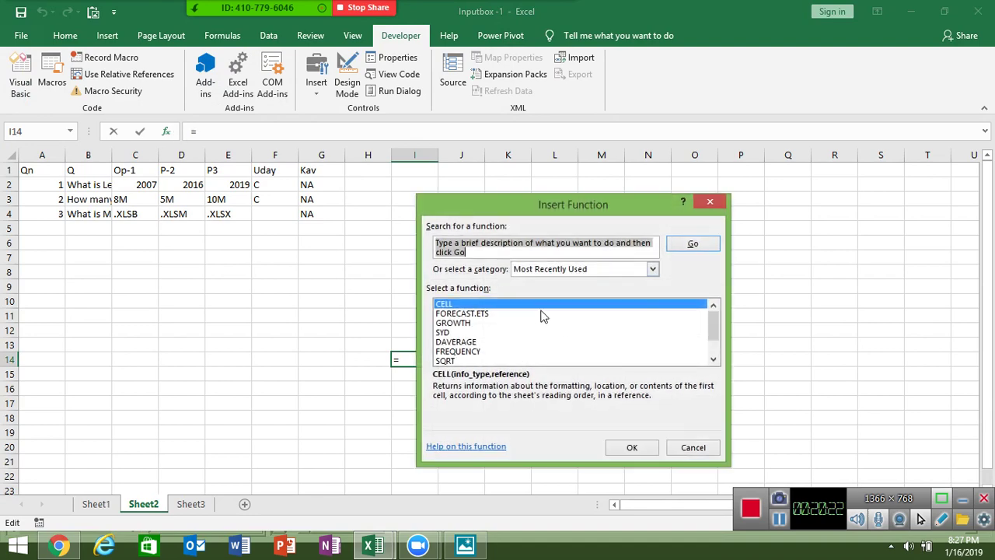
double_click(489, 315)
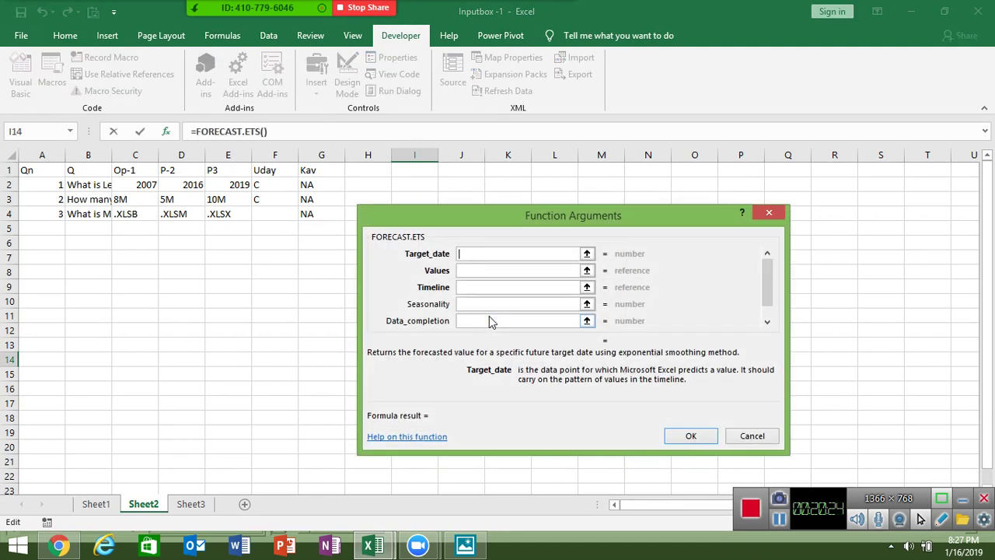
click(587, 254)
drag(191, 201, 267, 208)
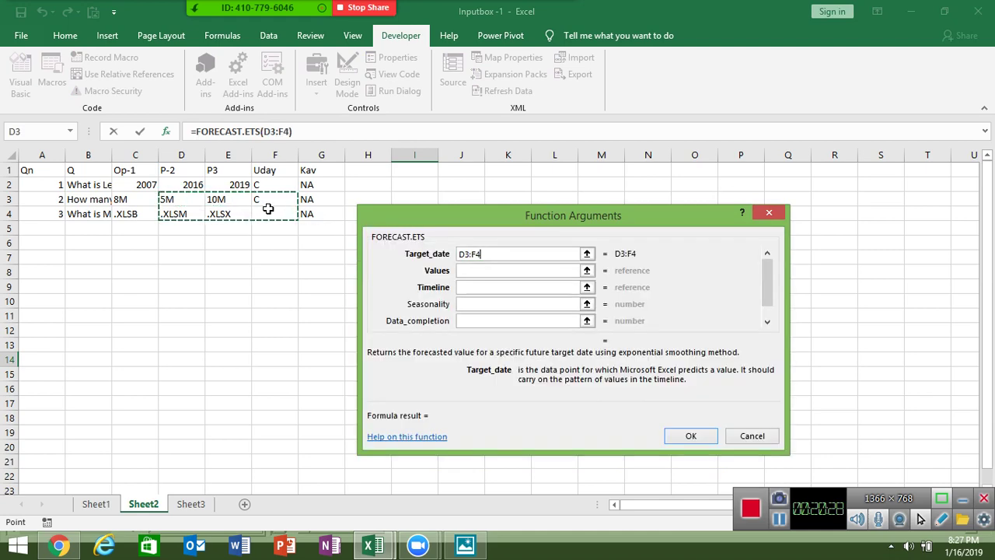
key(Escape)
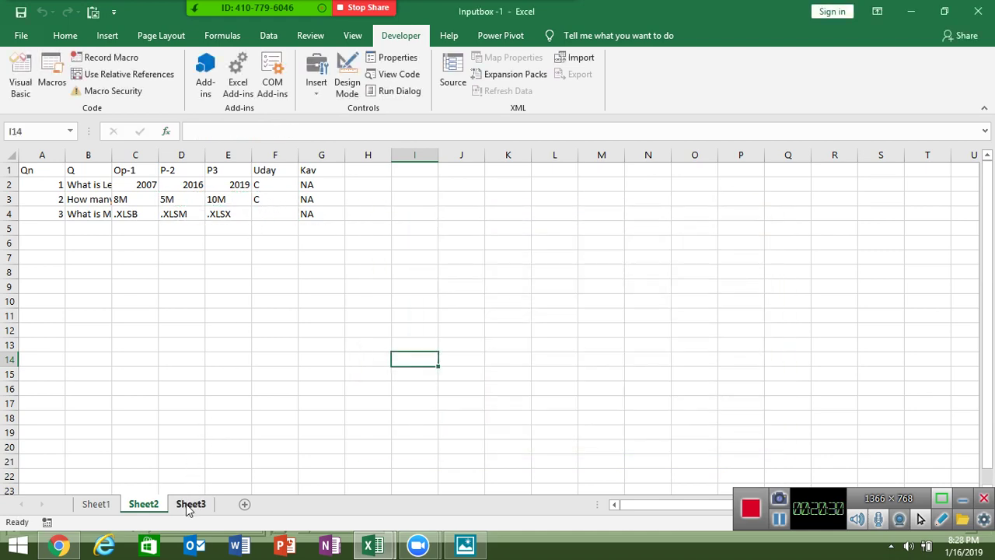
click(190, 504)
key(alt+Tab)
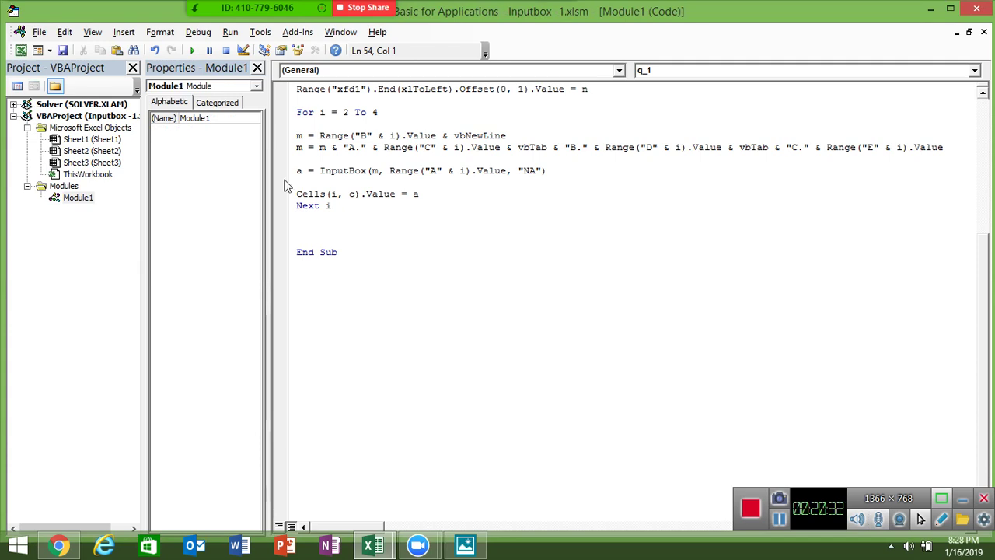
Step: Add a new Sub rng_1() below q_1 and declare a Range variable in it
click(306, 278)
text(s)
text(ub rr)
key(BackSpace)
key(BackSpace)
text(ng)
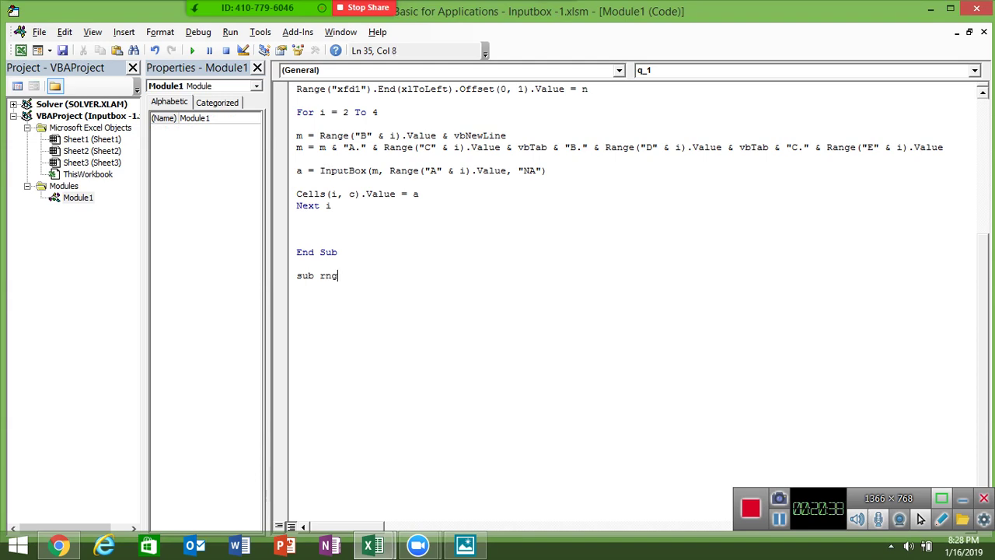
text(_1)
text(())
key(Return)
key(Return)
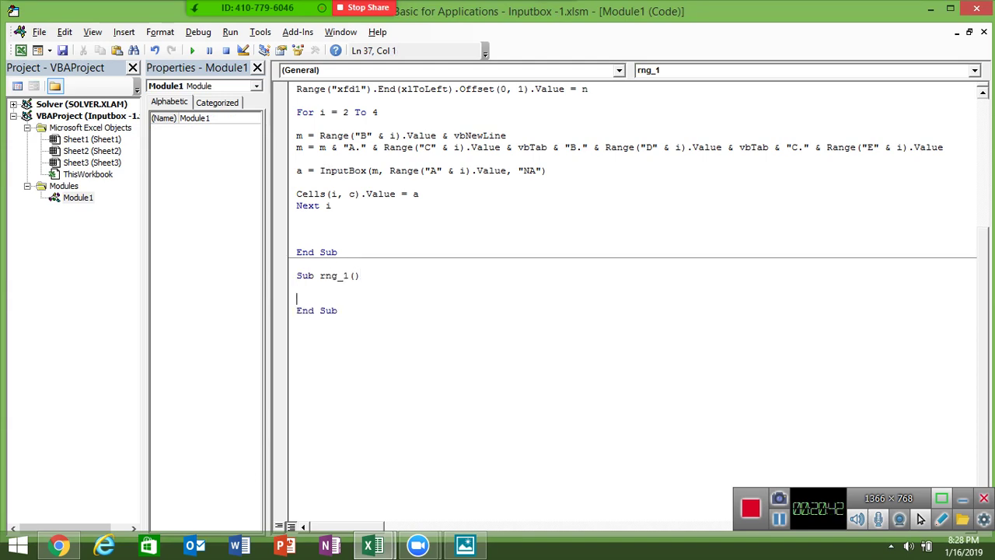
key(Return)
key(Return)
key(Return)
key(Return)
key(Return)
key(Up)
key(Up)
key(Up)
key(Up)
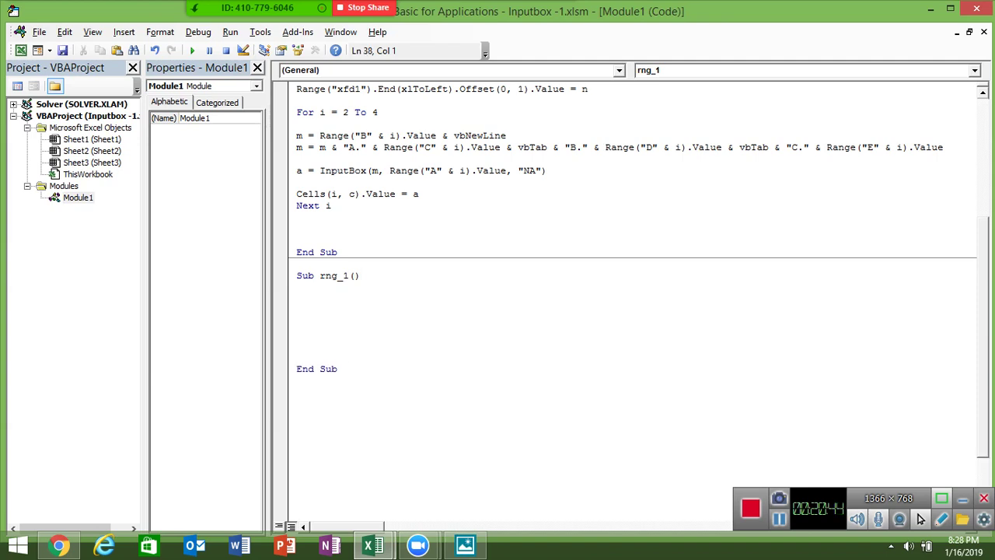
text(d)
text(im ras )
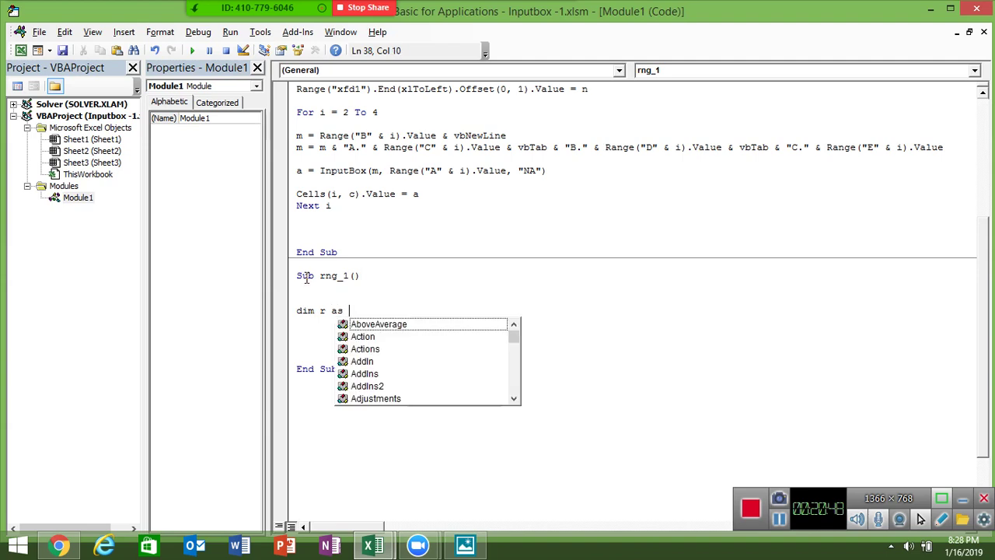
text(ra)
key(Tab)
key(Return)
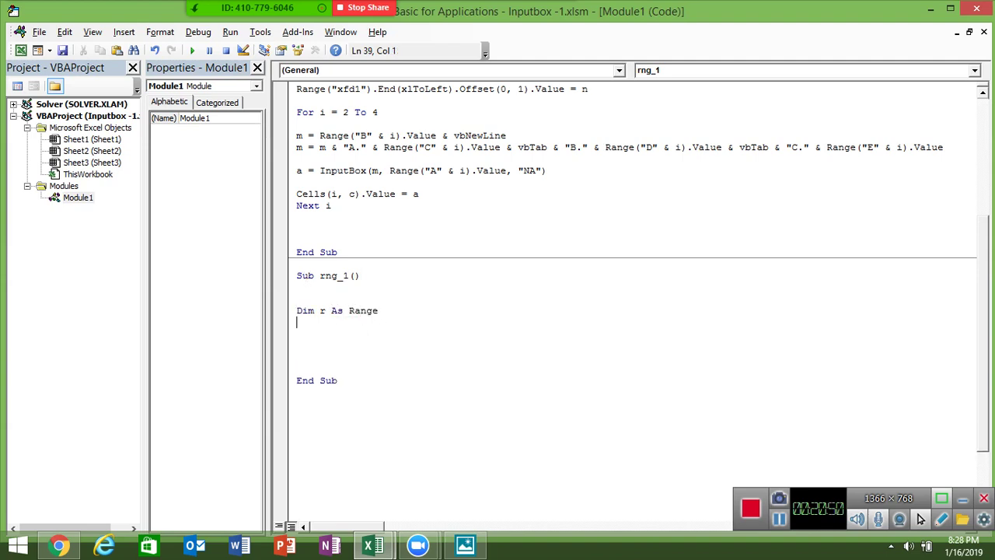
key(Return)
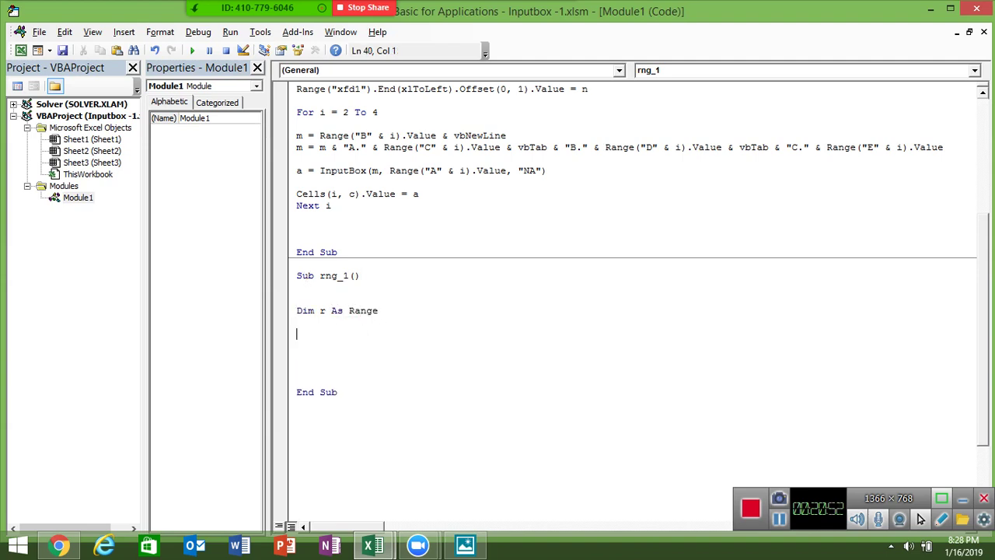
Step: Write Set r = Application.InputBox("Select Range", "Range", Selection.Address, , , , , 8)
text(set )
text(r=app)
text(ication)
text(.n)
key(BackSpace)
key(BackSpace)
key(BackSpace)
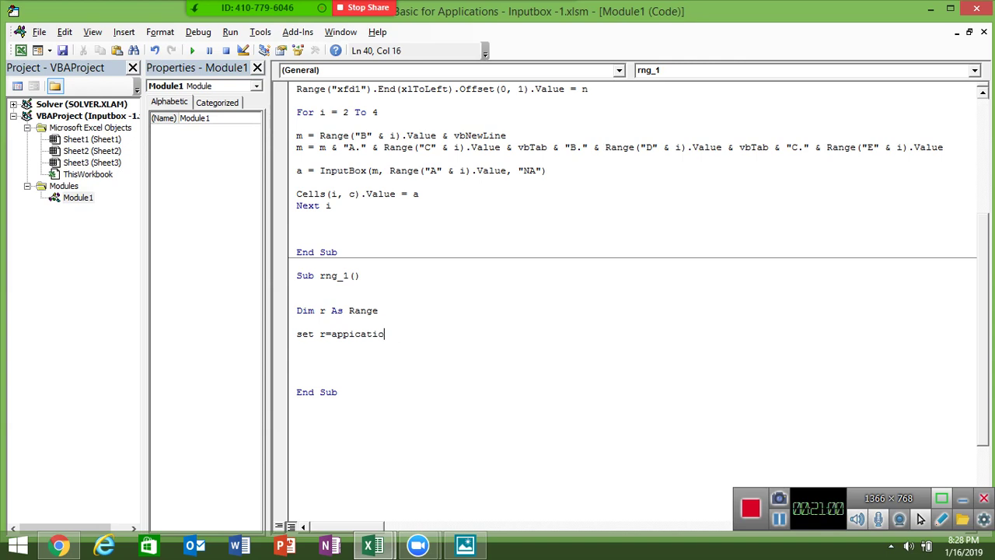
key(BackSpace)
key(BackSpace)
key(BackSpace)
key(BackSpace)
key(BackSpace)
key(BackSpace)
text(app)
text(lication)
text(.in)
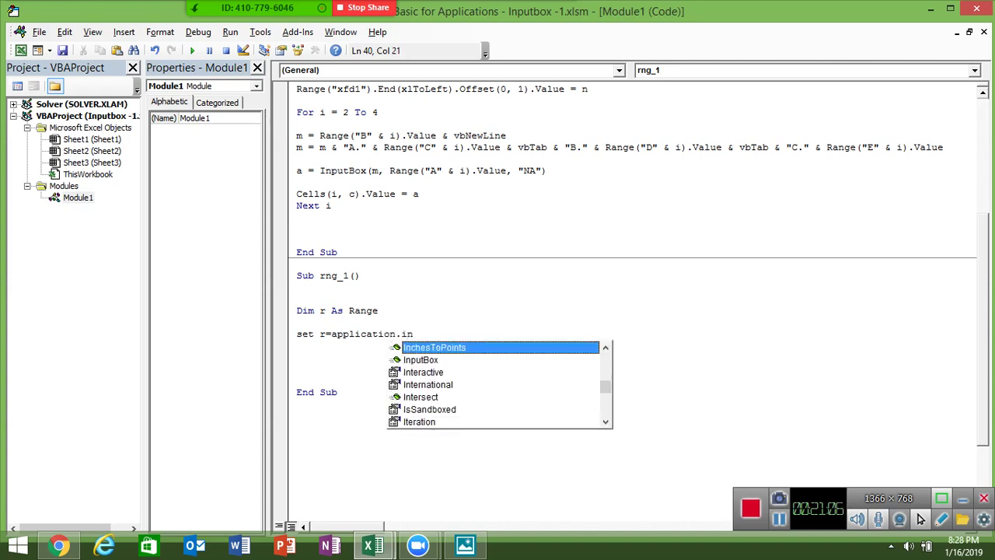
text(p)
key(Tab)
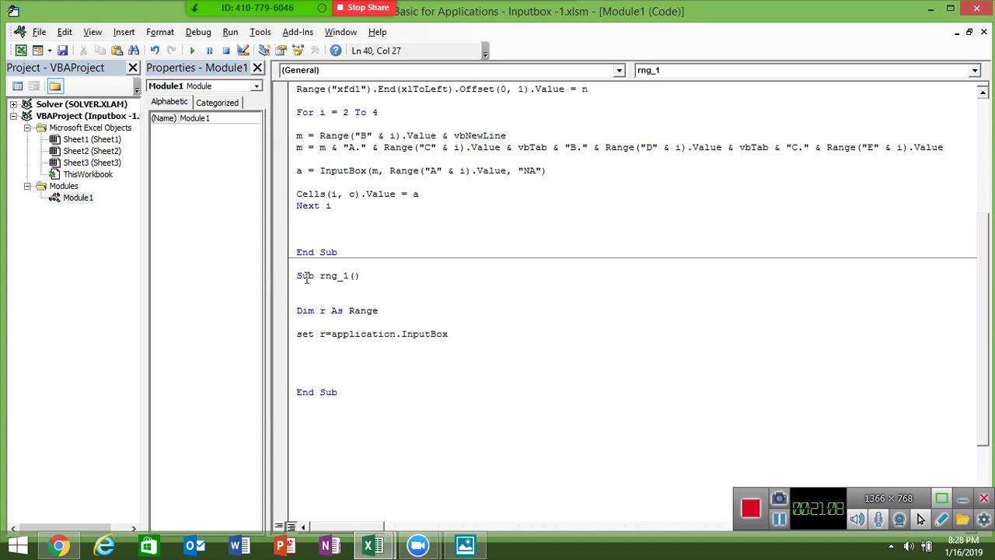
text(()
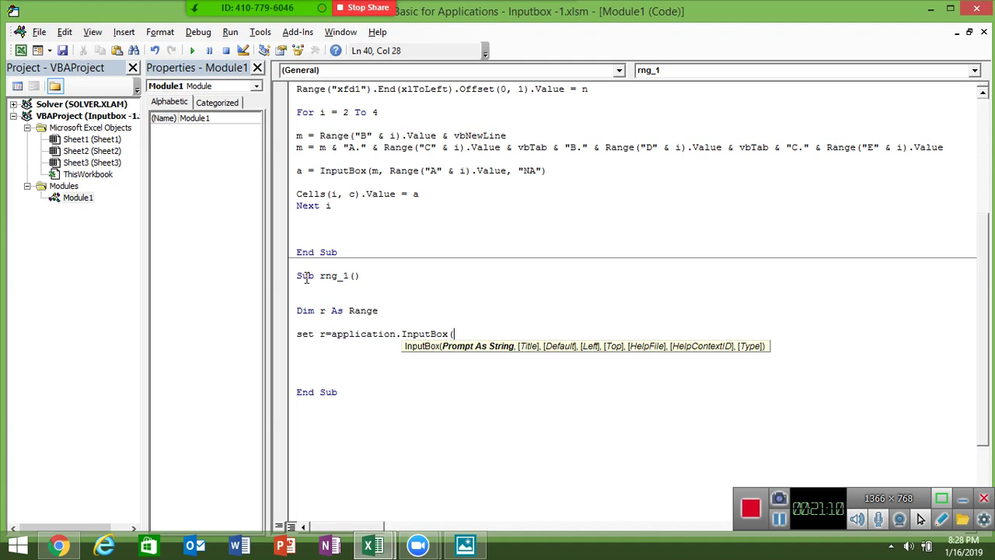
text("Selec)
text(t R)
text(ange"m)
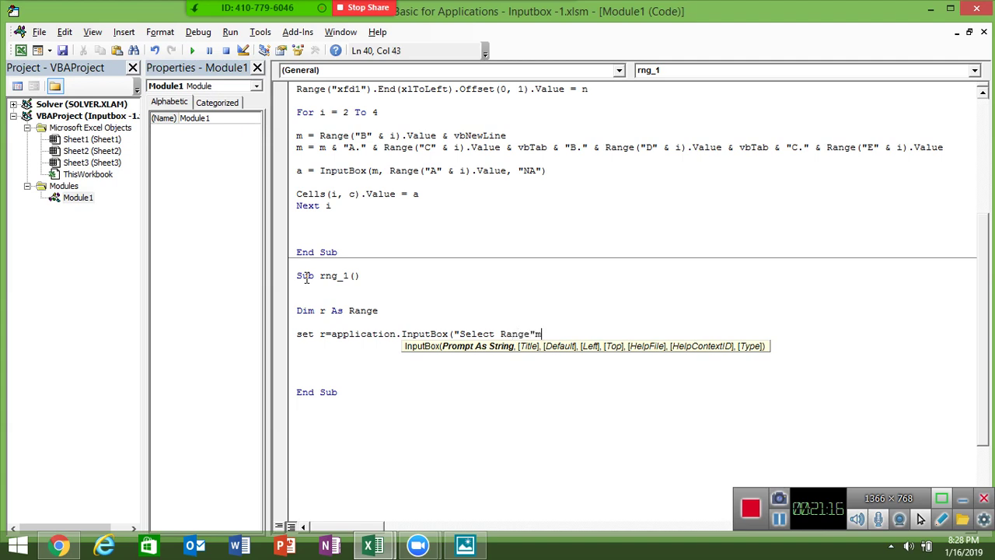
key(BackSpace)
text(,)
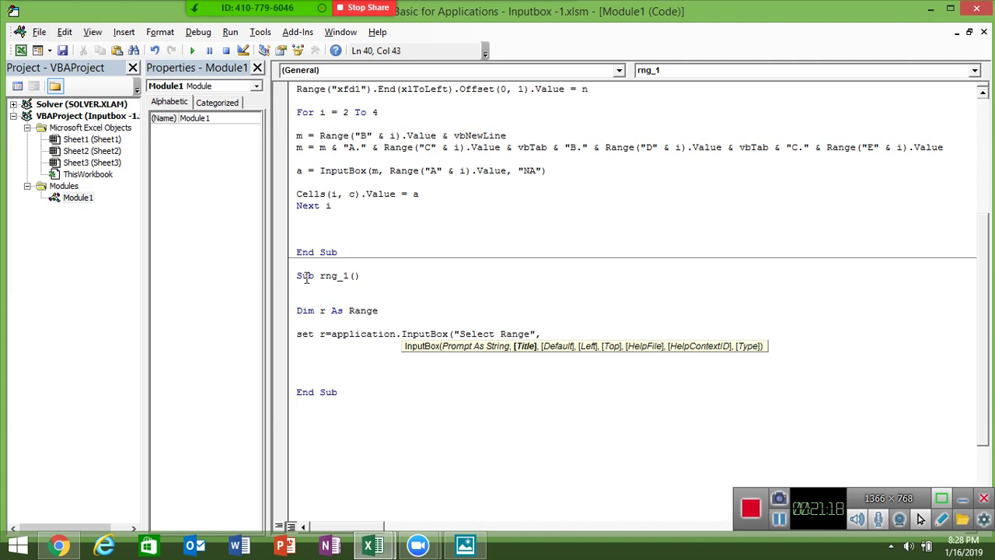
text(Range)
key(BackSpace)
key(BackSpace)
key(BackSpace)
key(BackSpace)
key(BackSpace)
text(")
text(Range)
text(",)
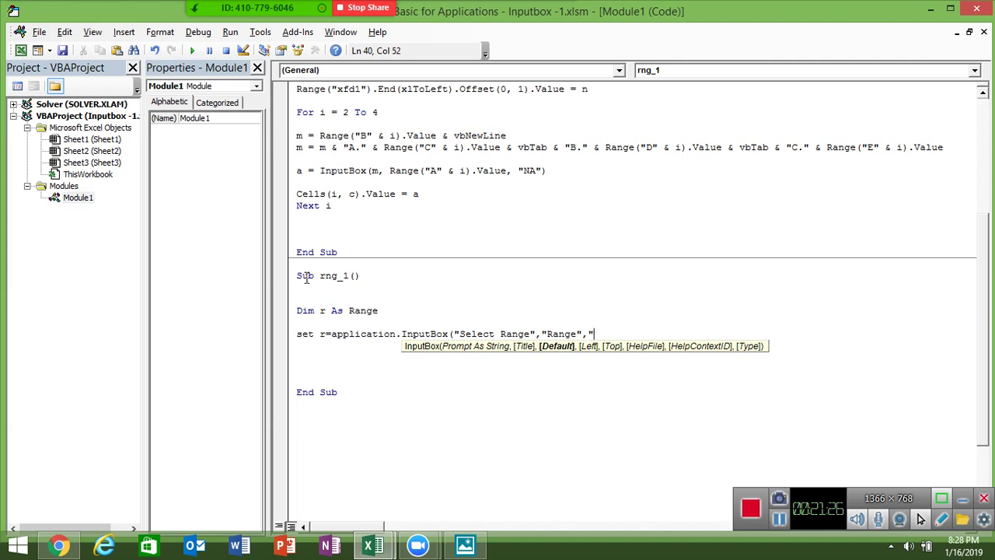
key(BackSpace)
text(s)
text(election.a)
text(ddr)
text(ess)
text(,,)
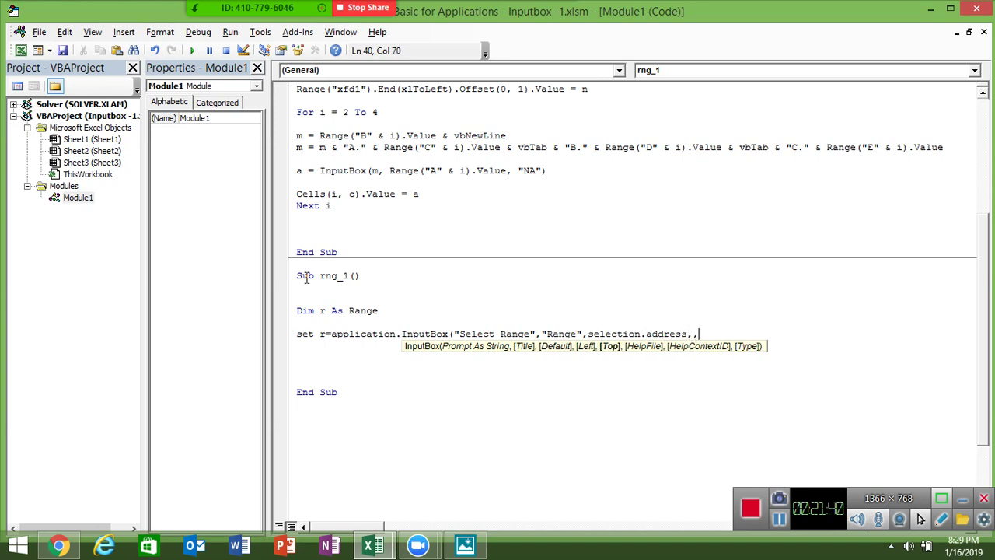
text(,,,)
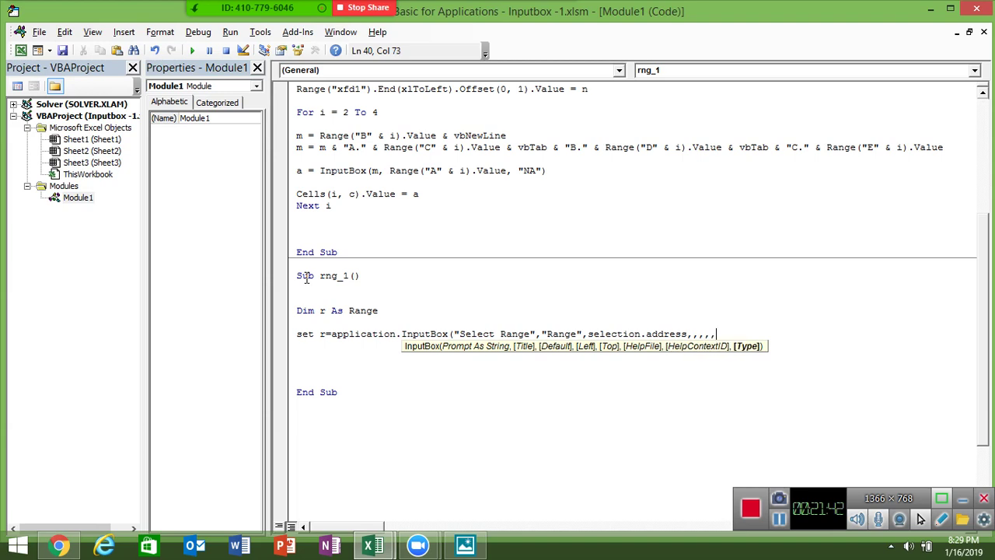
text(8)
text())
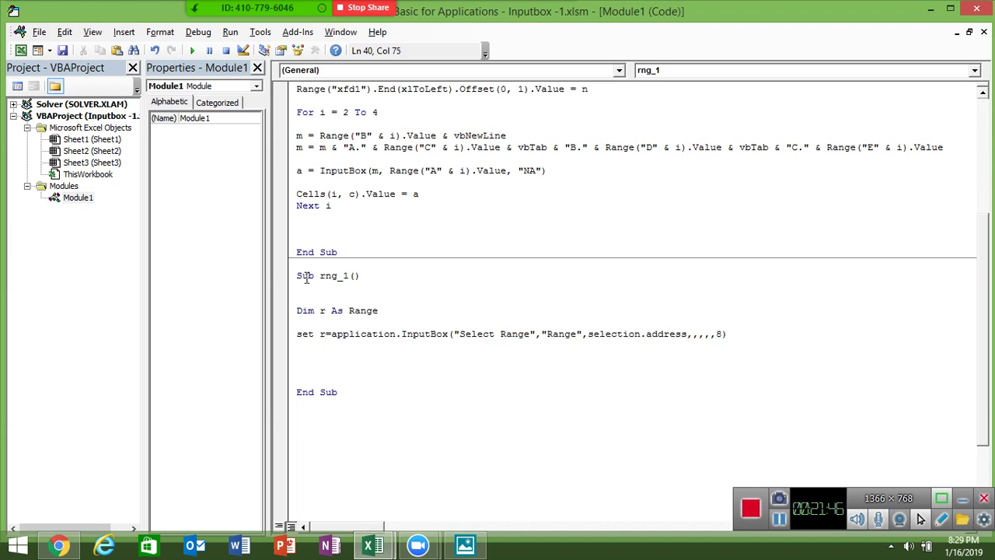
click(335, 359)
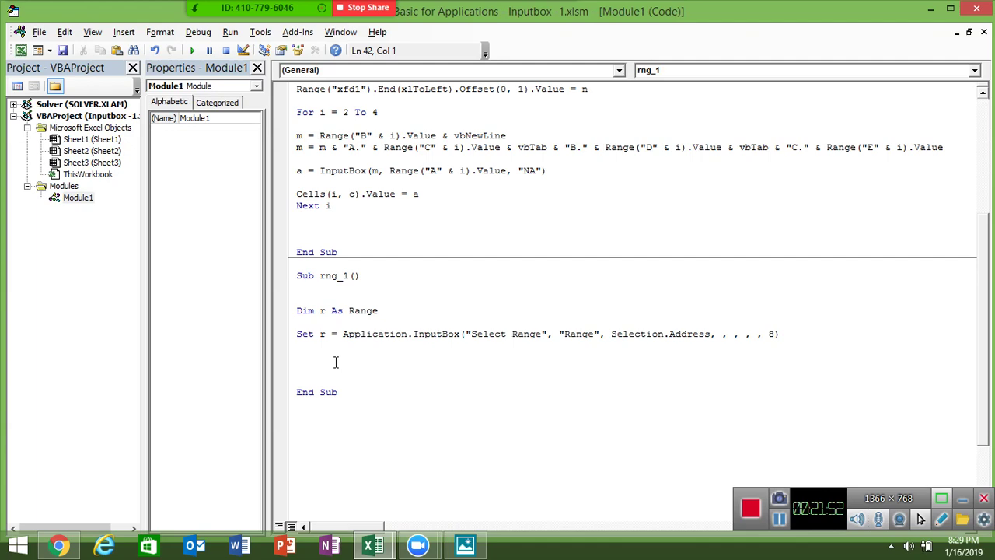
key(alt+F11)
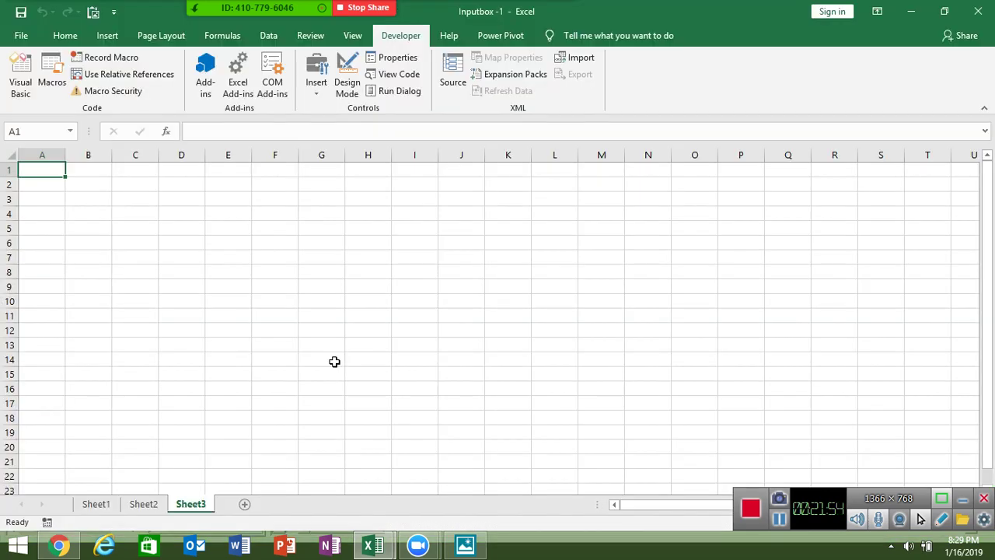
key(alt+F11)
Step: Add the line MsgBox Application.WorksheetFunction.CountBlank(r) to rng_1
text(msg)
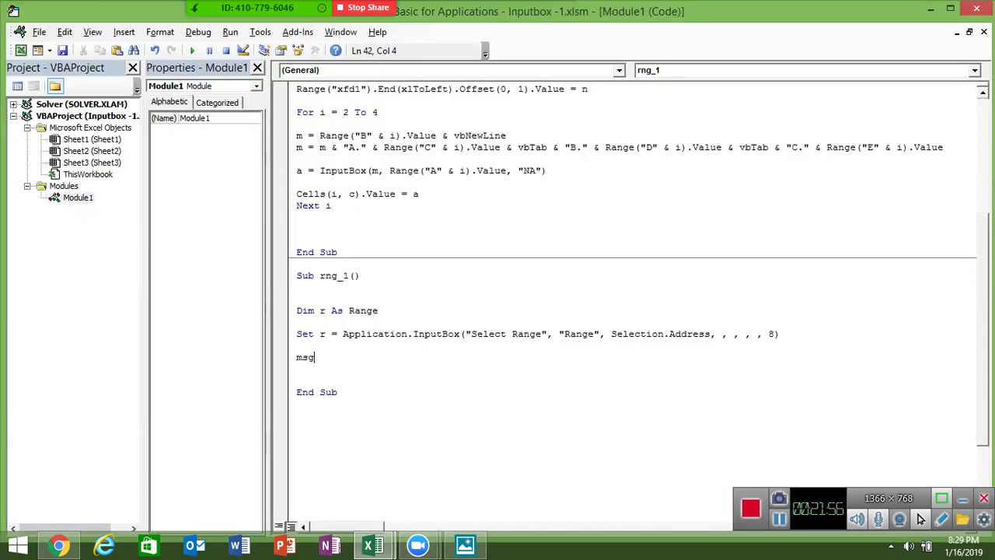
text(box )
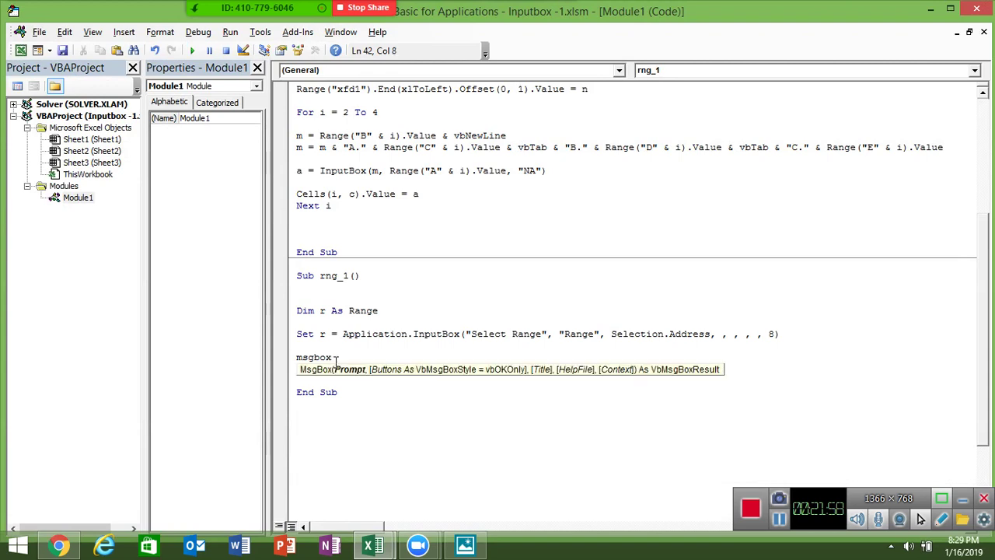
text(applicatio)
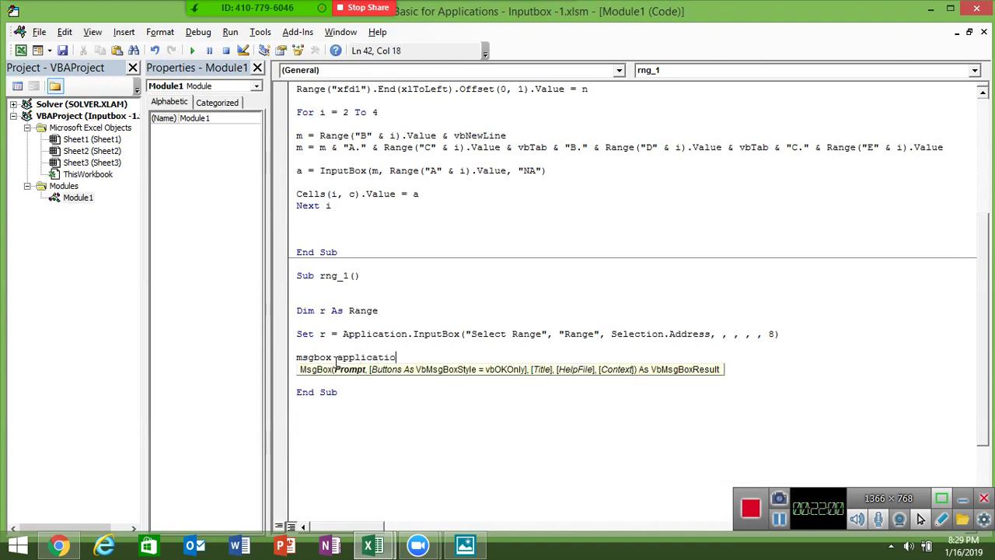
text(n.wo)
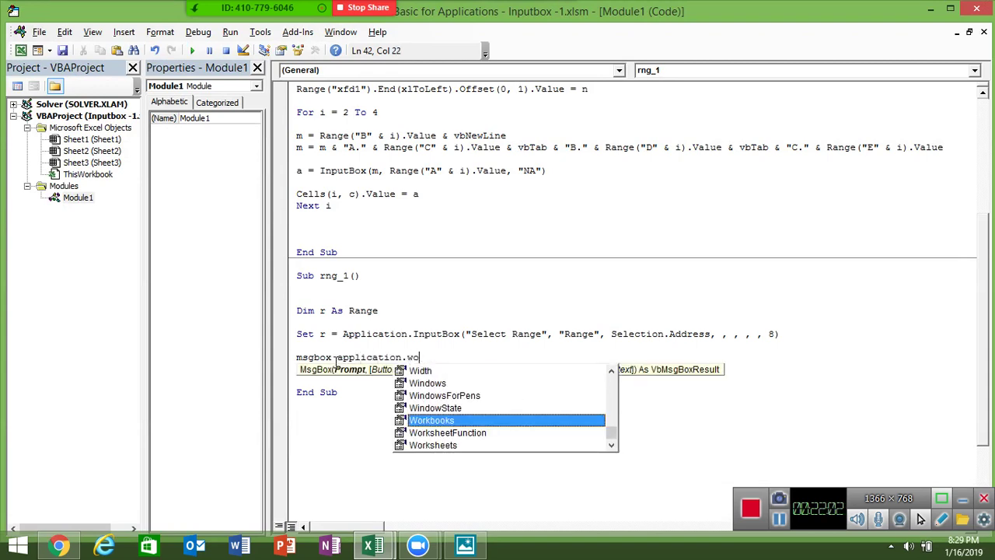
key(Down)
key(Tab)
text(.)
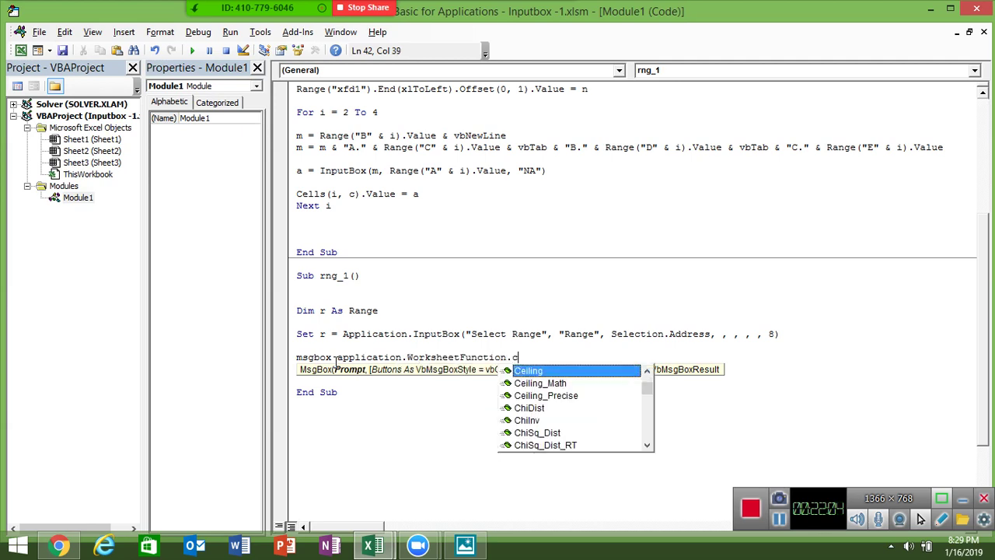
text(cou)
key(Down)
key(Down)
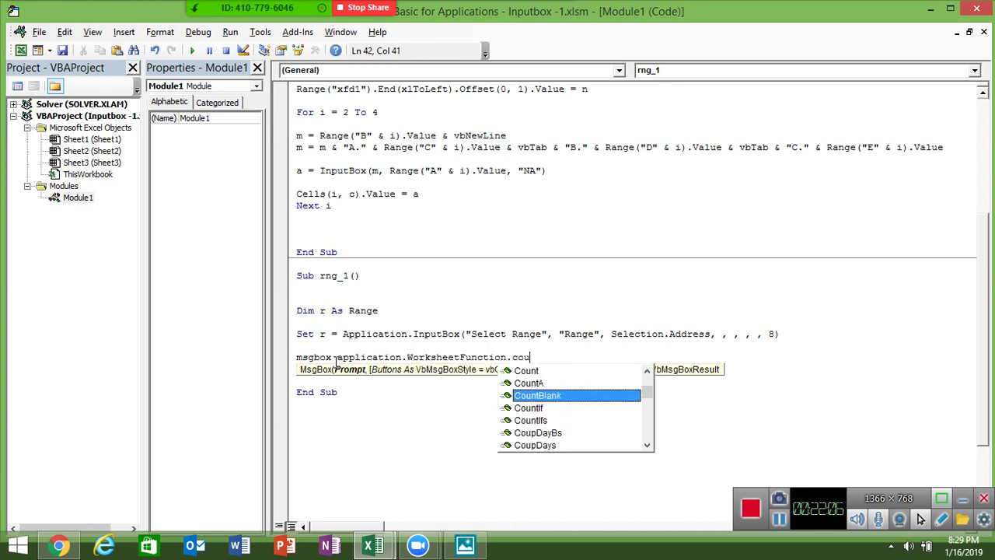
key(Tab)
text(()
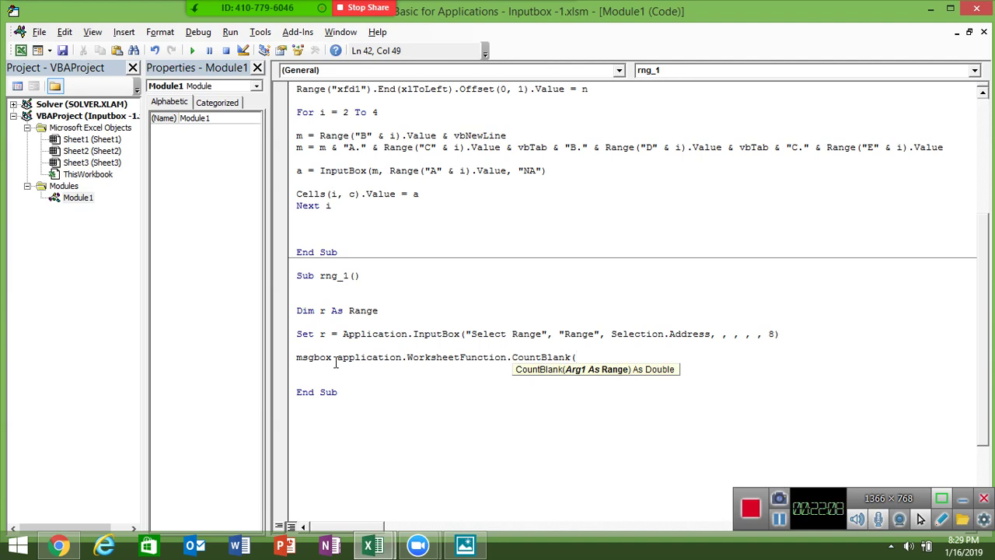
text(r))
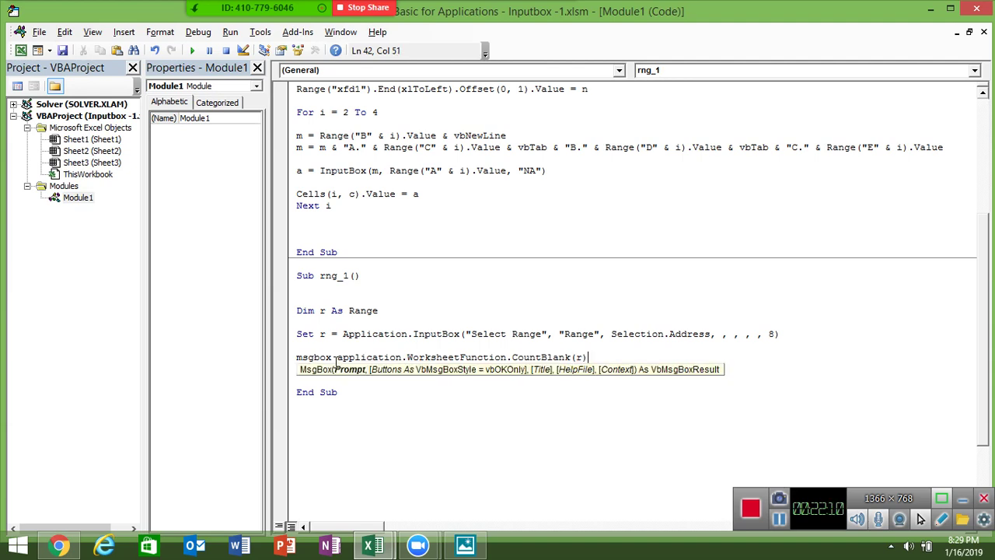
click(339, 392)
click(339, 372)
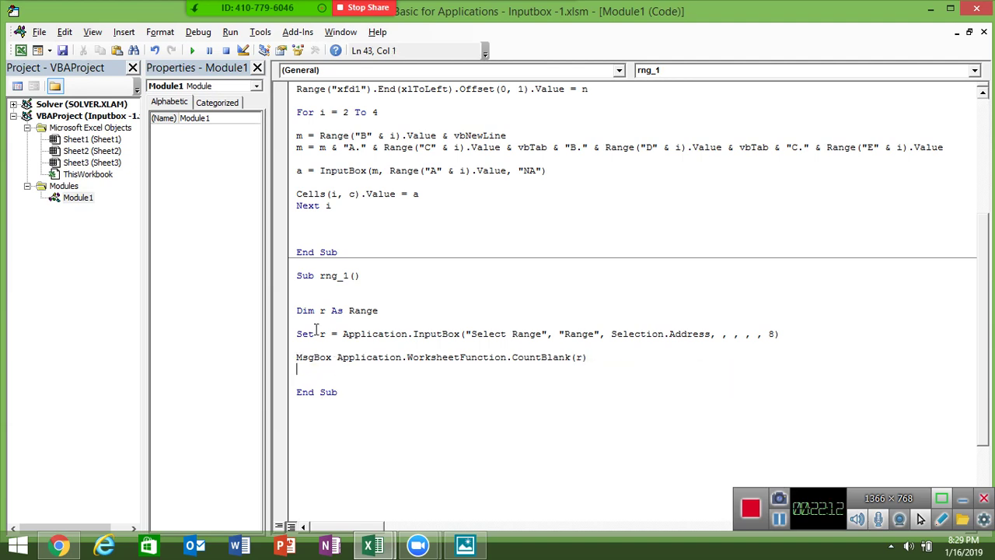
Step: Run rng_1 once, cancel the range prompt, and end the resulting error 424
click(192, 51)
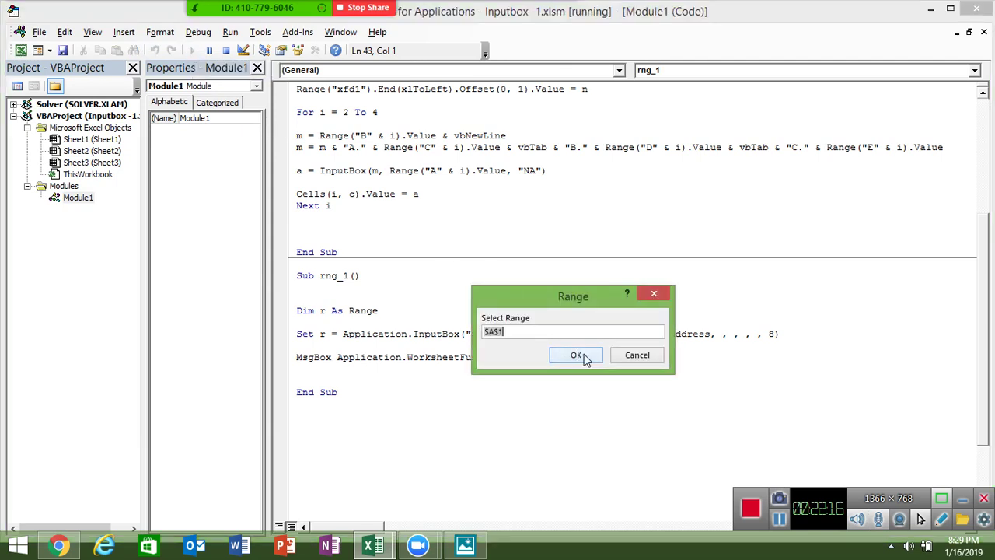
click(602, 333)
click(628, 359)
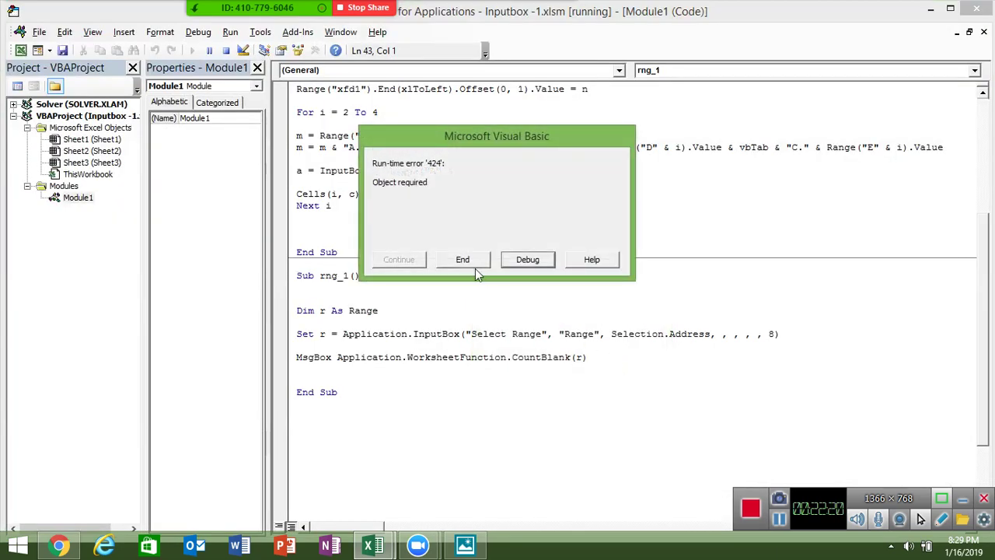
click(467, 260)
key(alt+F11)
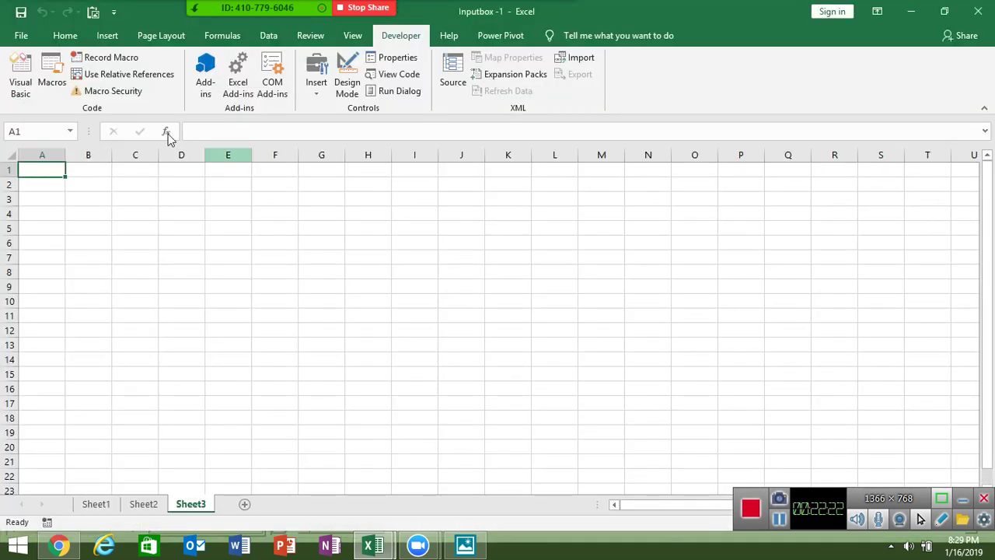
Step: Run rng_1 from the Macros list on B3:G11 and dismiss the 54-blank-cells result
click(62, 84)
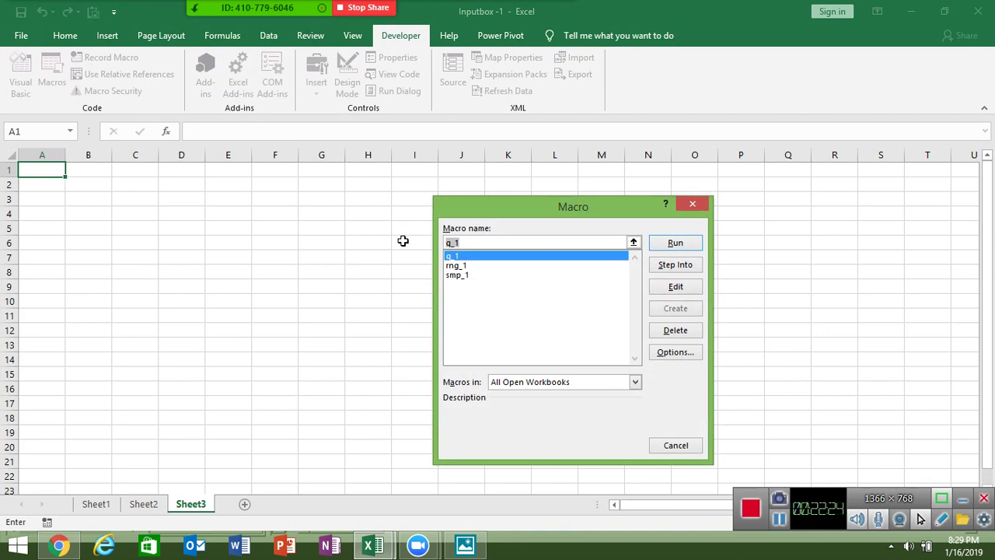
click(467, 268)
double_click(467, 268)
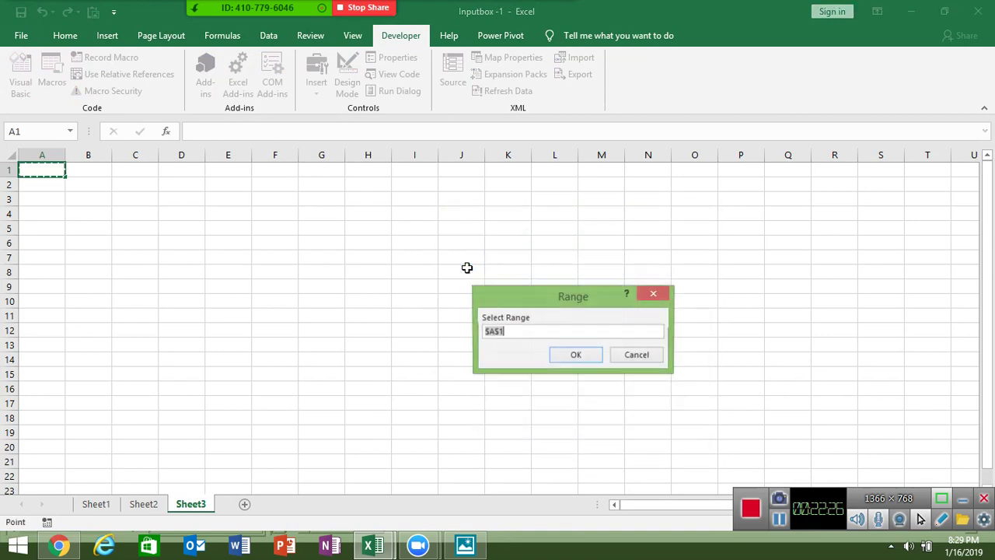
drag(107, 195, 334, 315)
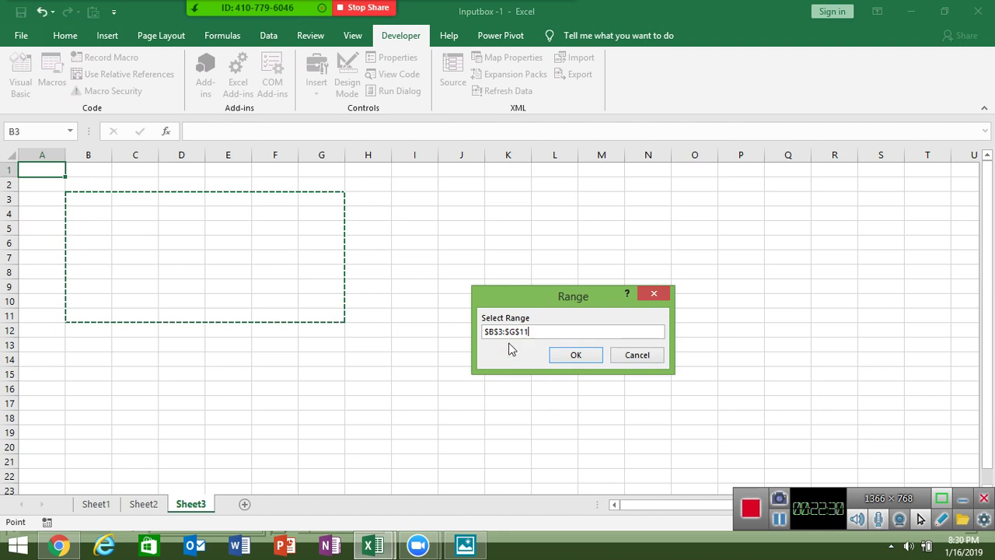
click(568, 358)
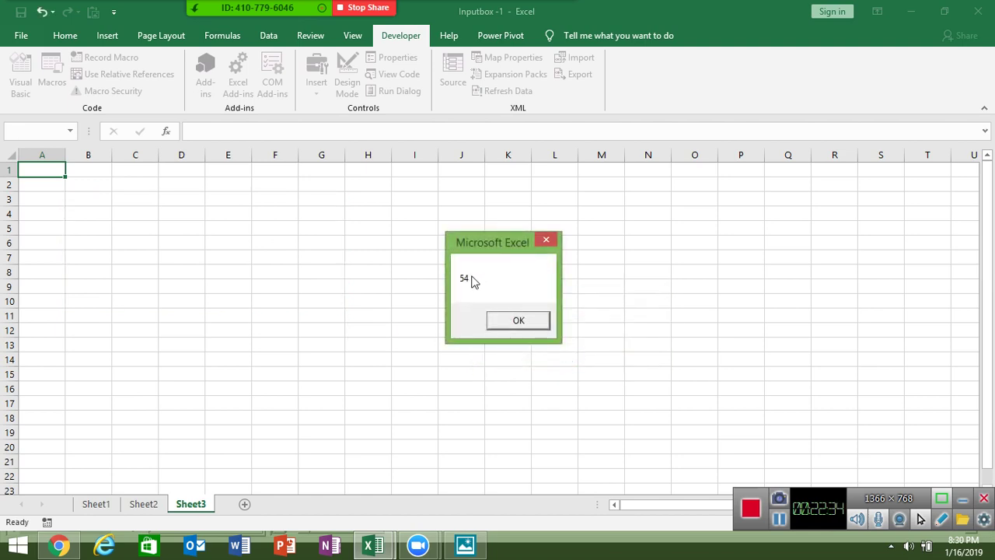
click(512, 321)
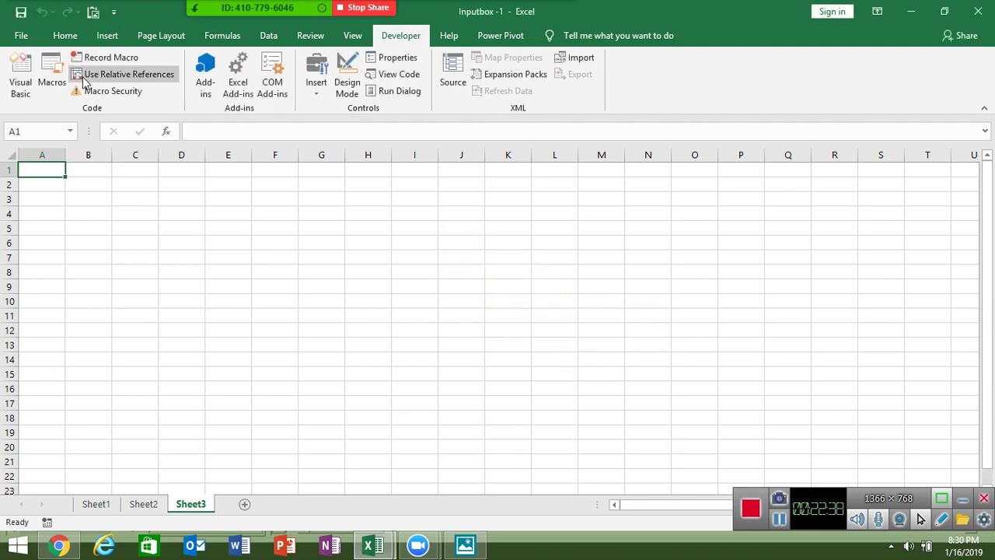
Step: Save the Inputbox -1 workbook, then close the VBA editor and Excel
click(22, 14)
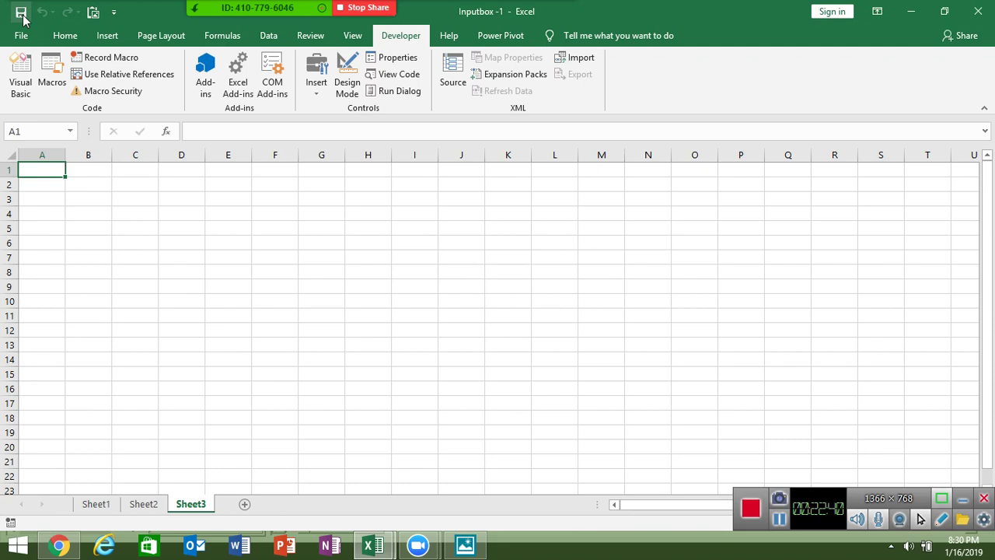
key(alt+F11)
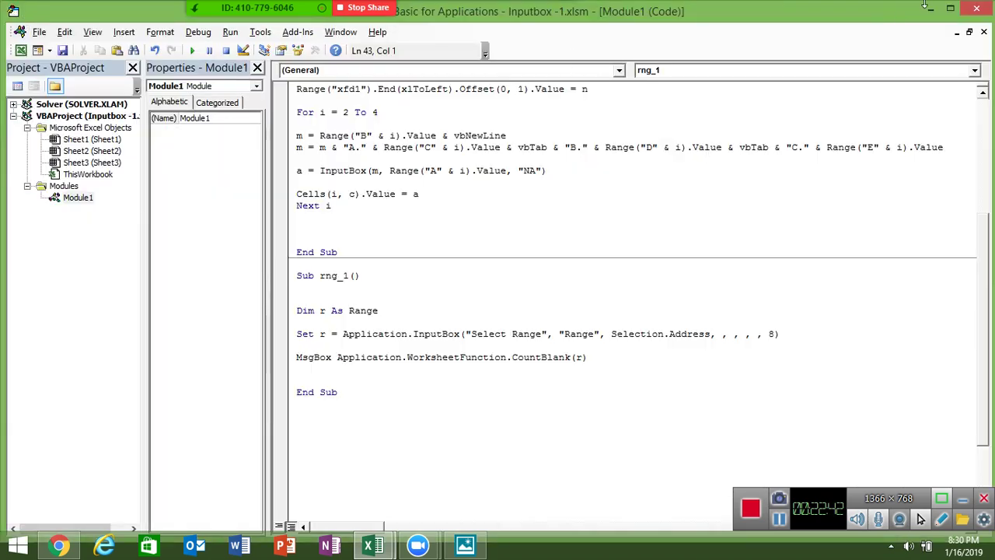
click(978, 8)
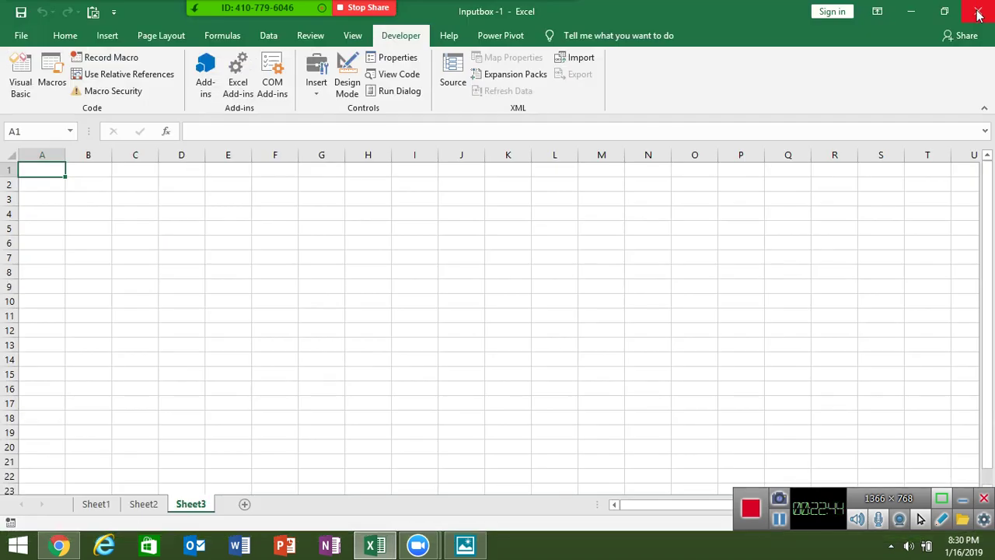
click(979, 14)
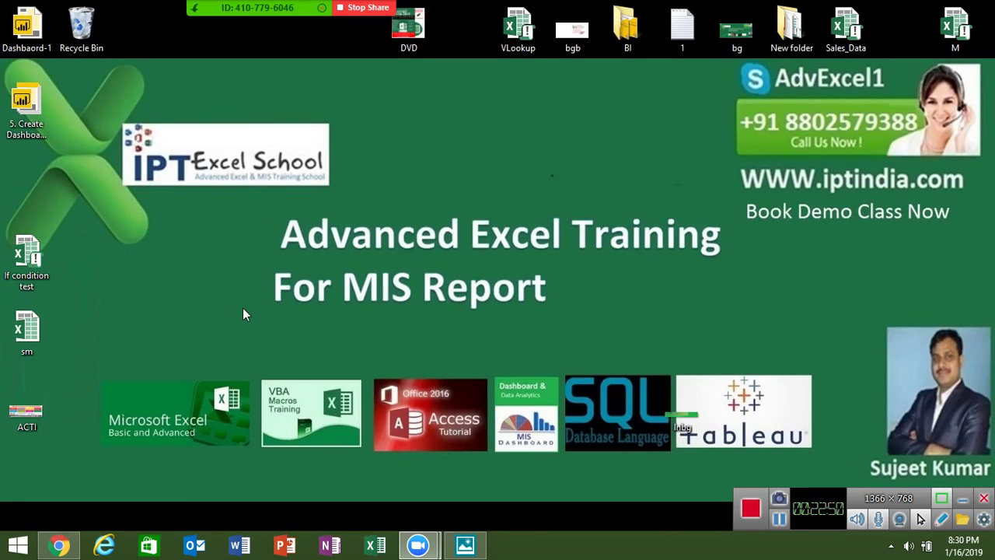
Step: End the Zoom meeting for all participants from the More menu
mouse_move(264, 8)
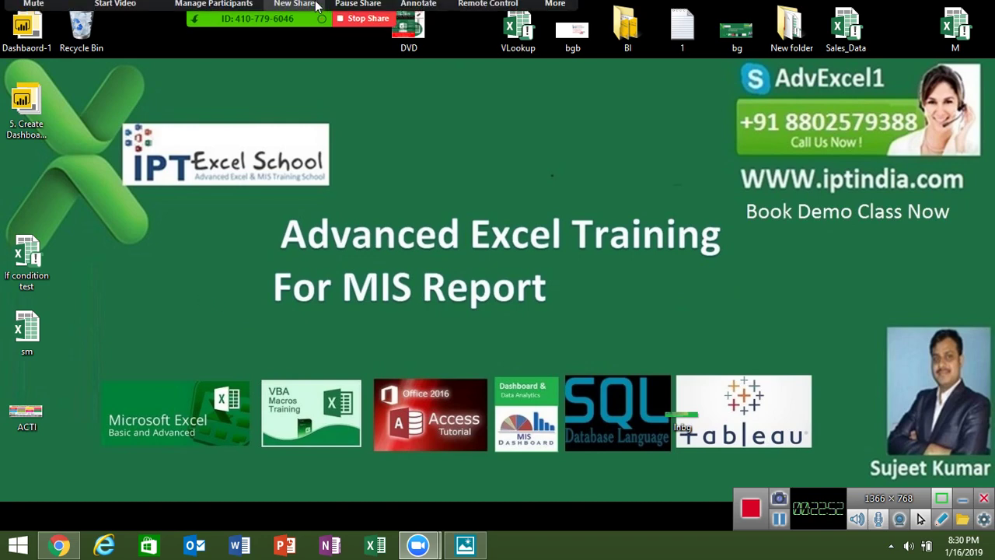
click(555, 20)
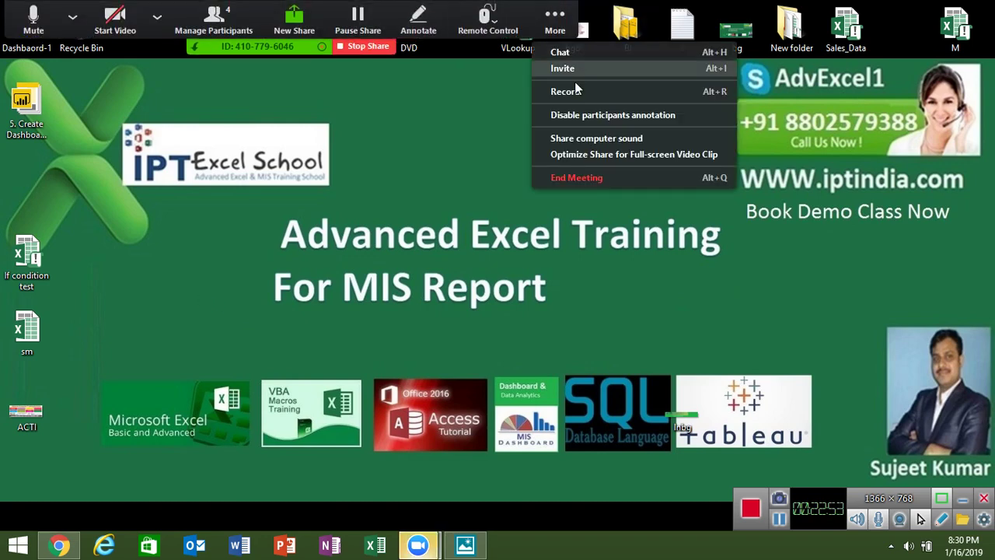
click(576, 178)
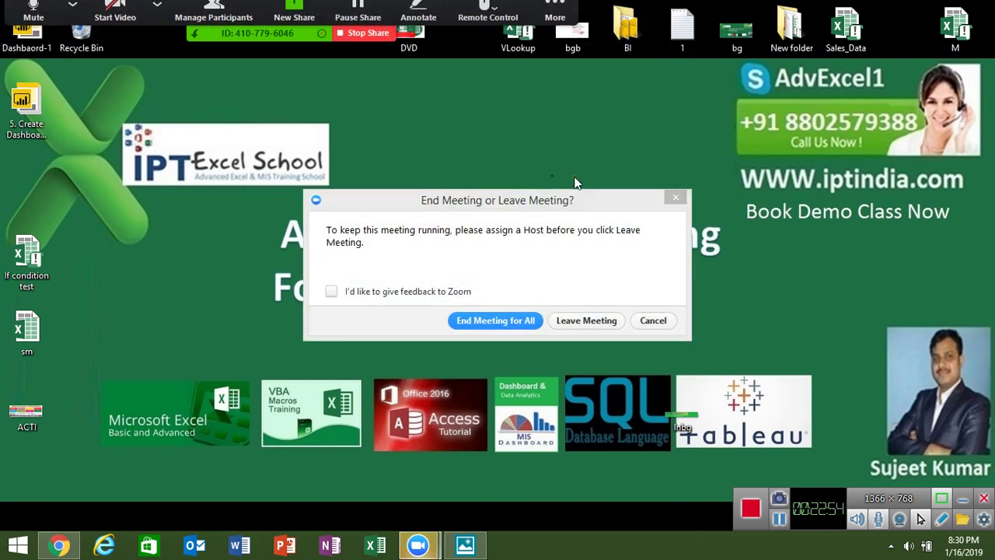
click(514, 317)
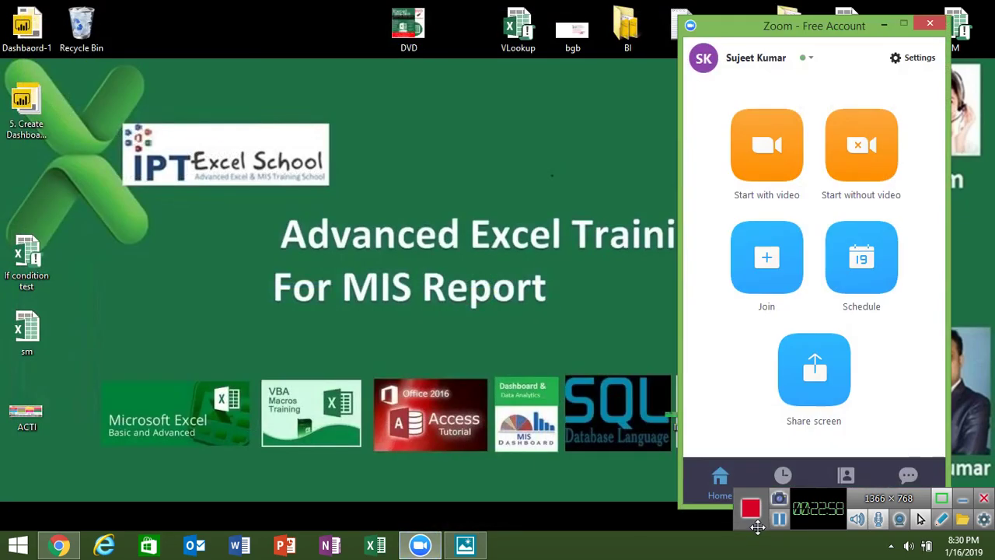